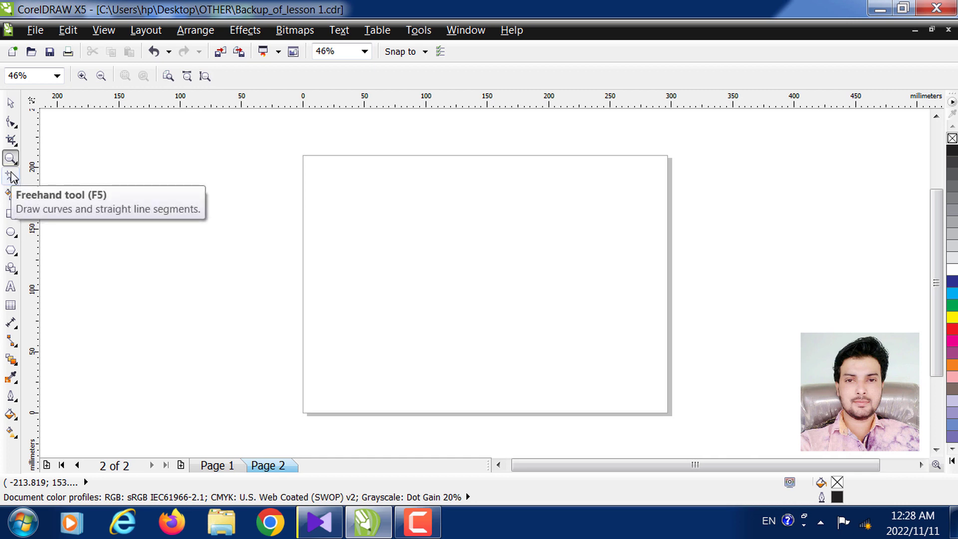
# Step: Draw a rectangle about 125 by 103 mm on Page 2 and round all its corners to a radius of about 31 mm
pyautogui.click(10, 215)
pyautogui.moveTo(333, 209)
pyautogui.mouseDown()
pyautogui.moveTo(402, 299)
pyautogui.moveTo(506, 328)
pyautogui.moveTo(487, 335)
pyautogui.mouseUp()
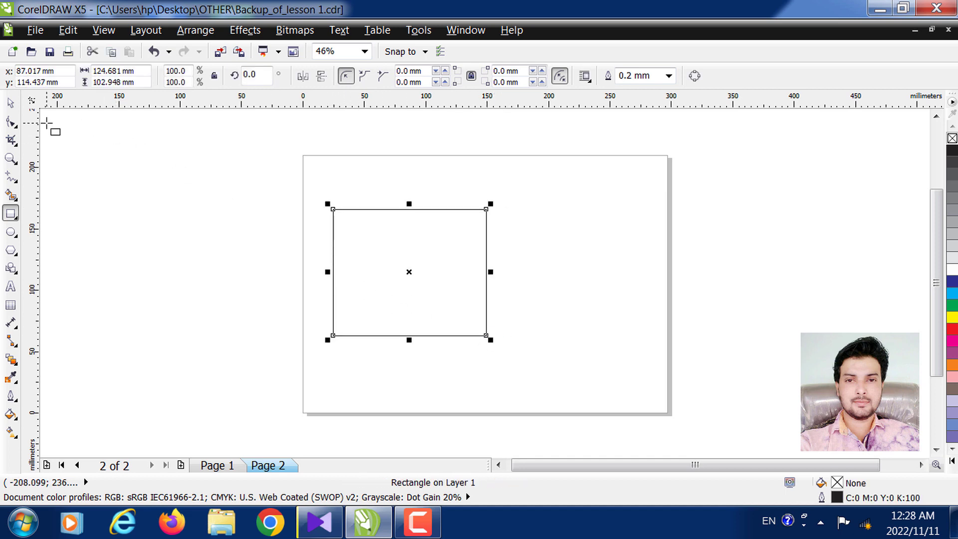
pyautogui.click(11, 121)
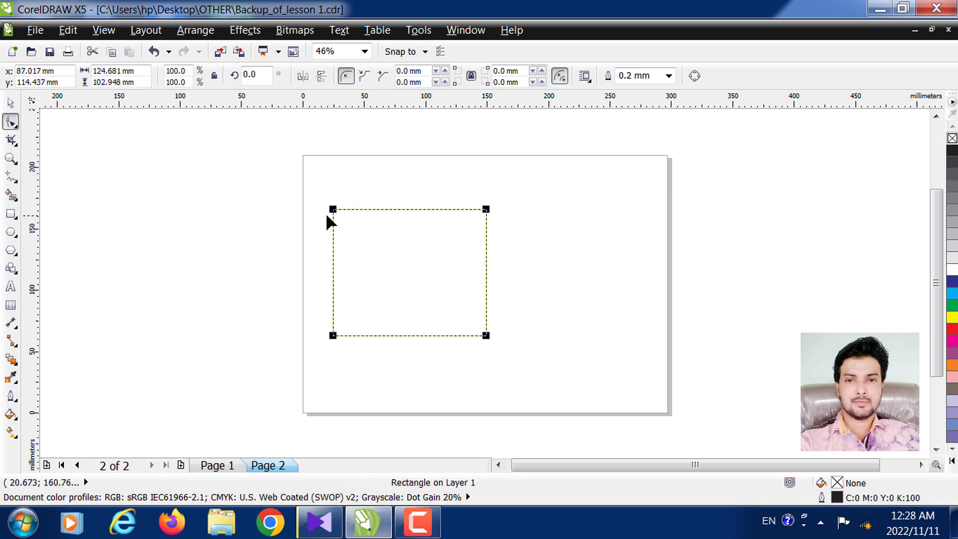
pyautogui.moveTo(334, 211); pyautogui.dragTo(369, 239)
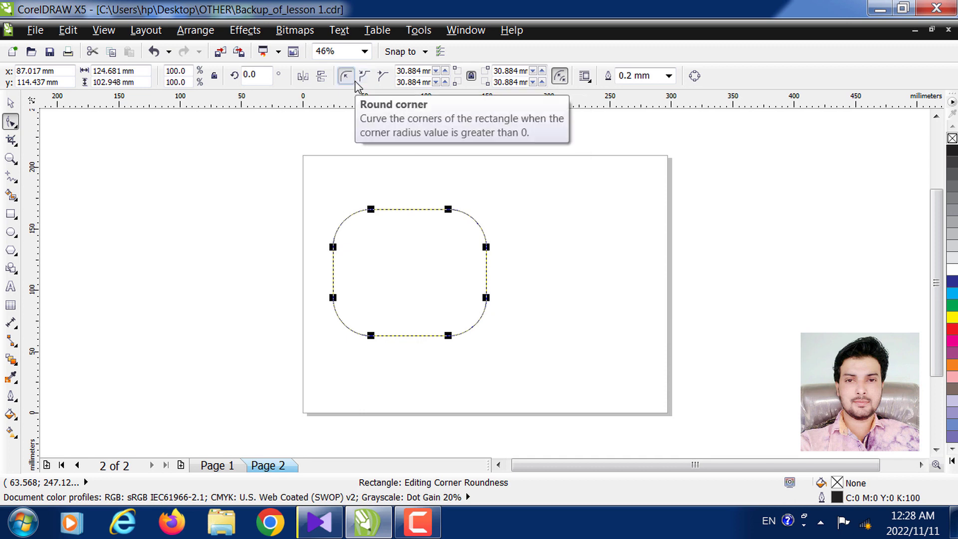
# Step: Change the rectangle's corners to the scalloped style and apply blue (C:100 M:100) to both its fill and outline
pyautogui.click(382, 77)
pyautogui.click(367, 78)
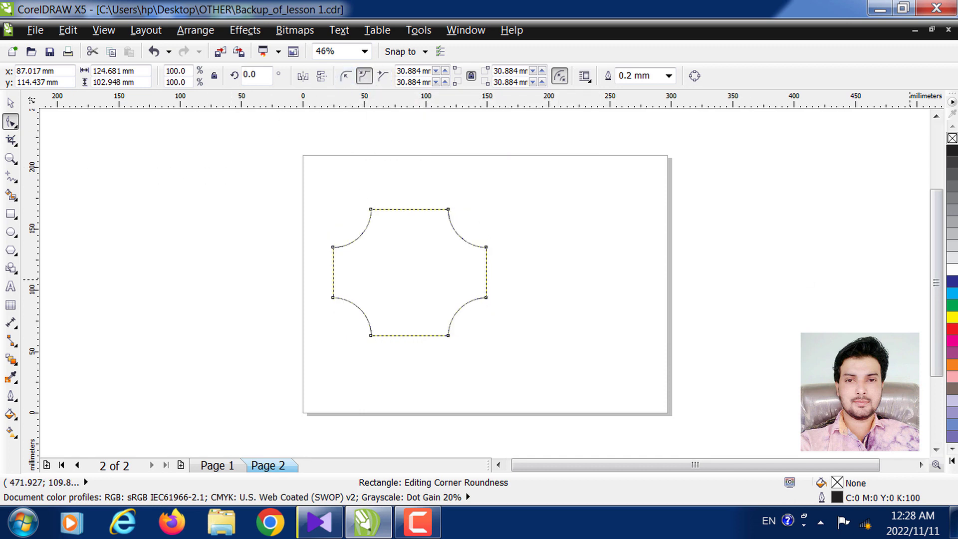
pyautogui.rightClick(952, 284)
pyautogui.click(953, 283)
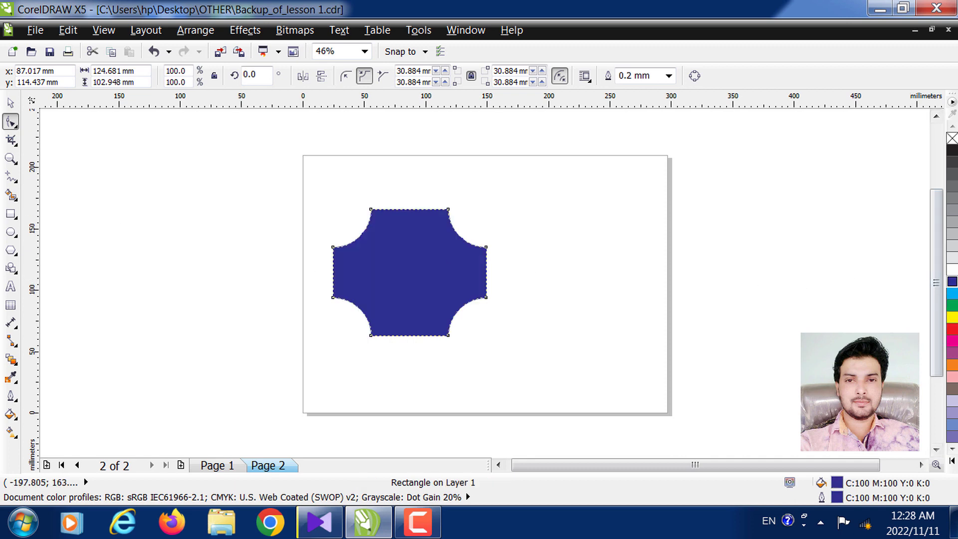
# Step: Move the blue scalloped shape towards the page's upper-left corner, and delete it from the page
pyautogui.click(11, 105)
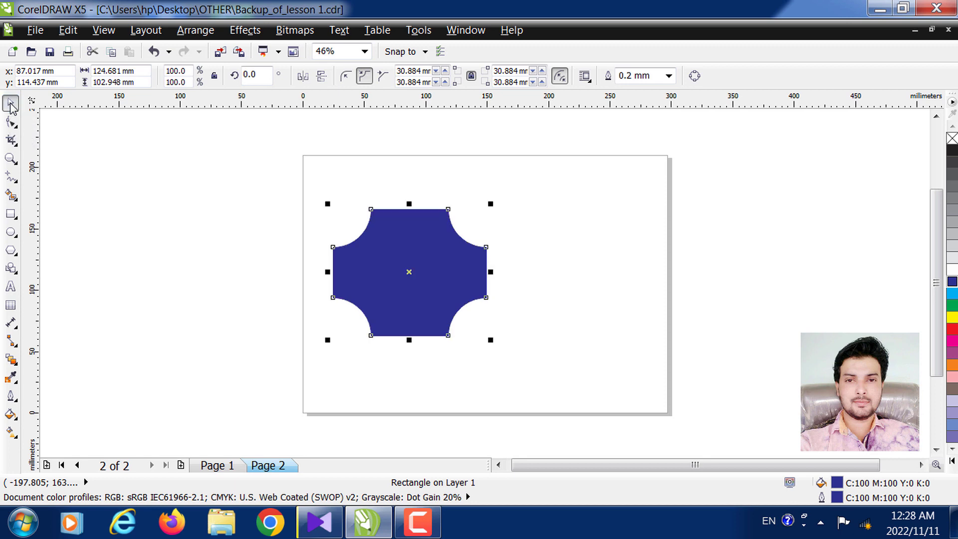
pyautogui.moveTo(410, 230); pyautogui.dragTo(392, 195)
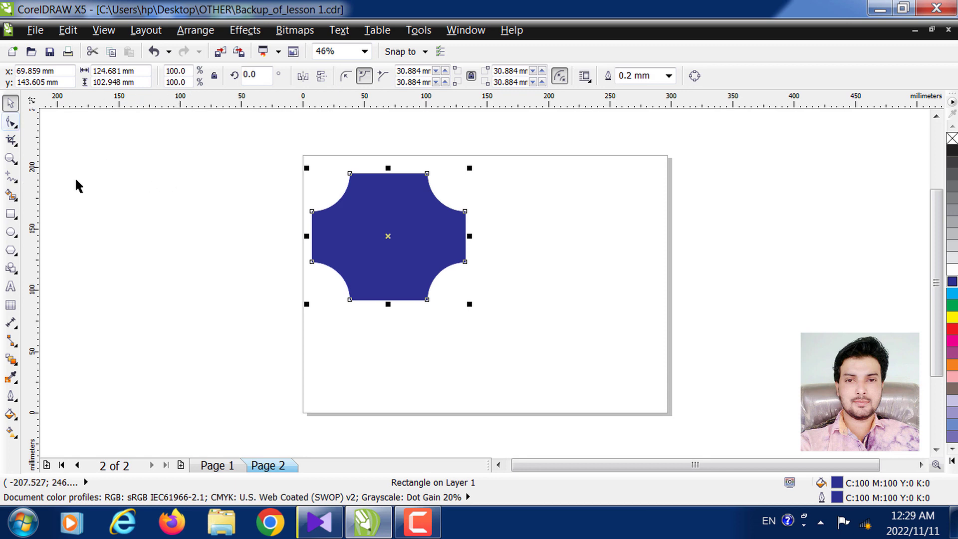
pyautogui.click(418, 521)
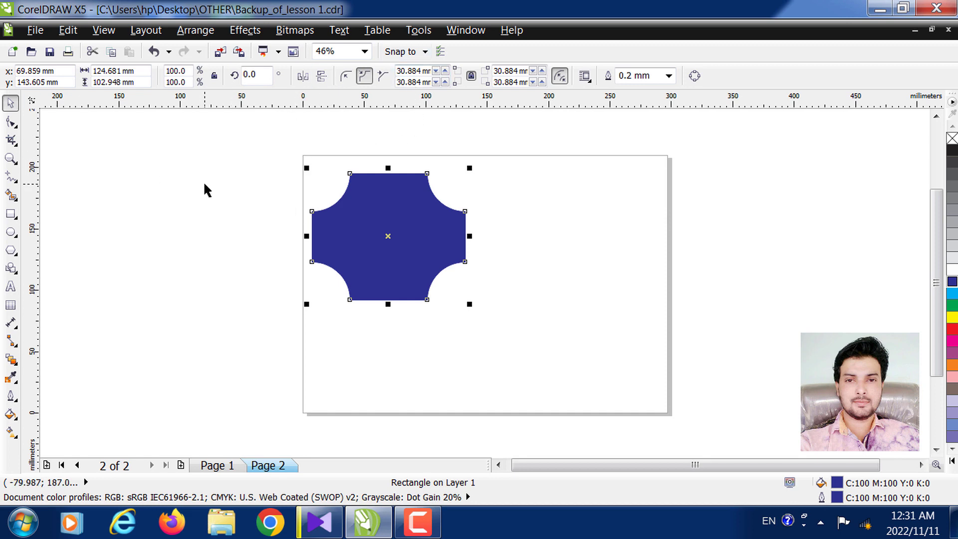
pyautogui.press('Delete')
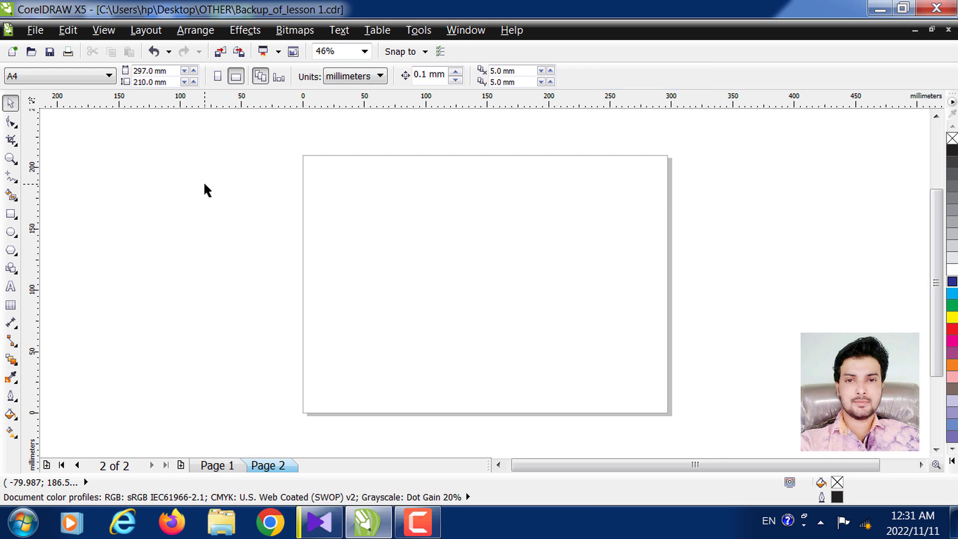
# Step: Switch the A4 page to portrait orientation, 210 by 297 mm, and fit the whole page in view
pyautogui.click(216, 78)
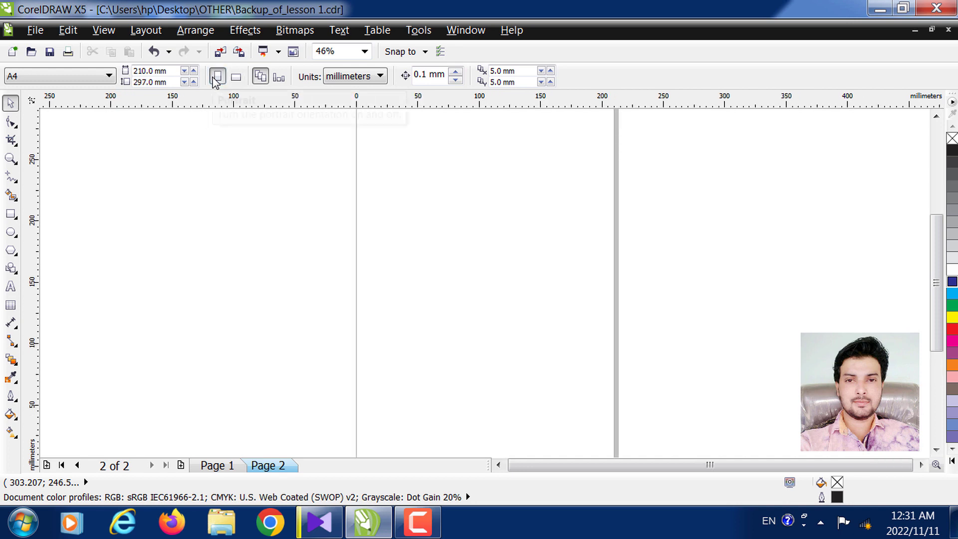
pyautogui.click(10, 158)
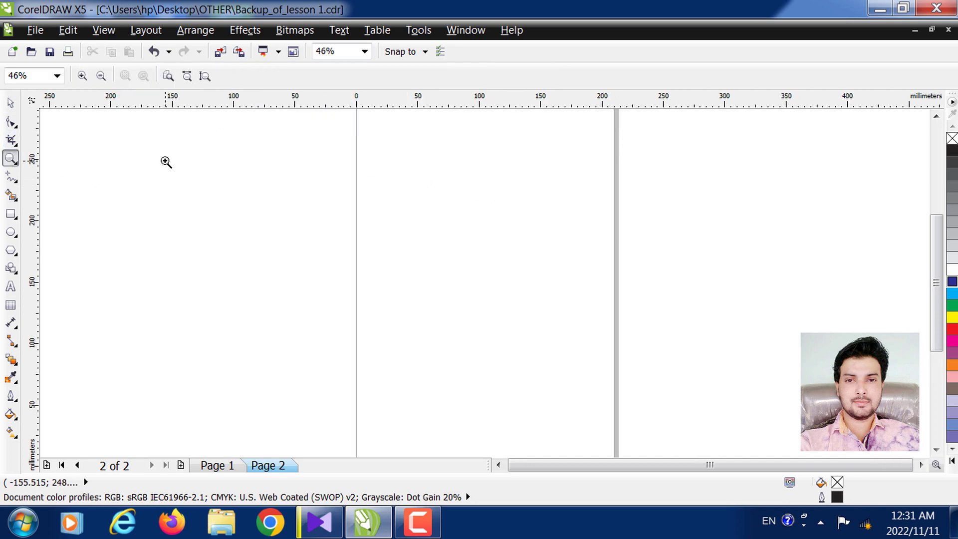
pyautogui.moveTo(162, 158); pyautogui.dragTo(180, 193)
pyautogui.keyDown('shift'); pyautogui.click(178, 180); pyautogui.keyUp('shift')
pyautogui.moveTo(375, 184); pyautogui.dragTo(580, 411)
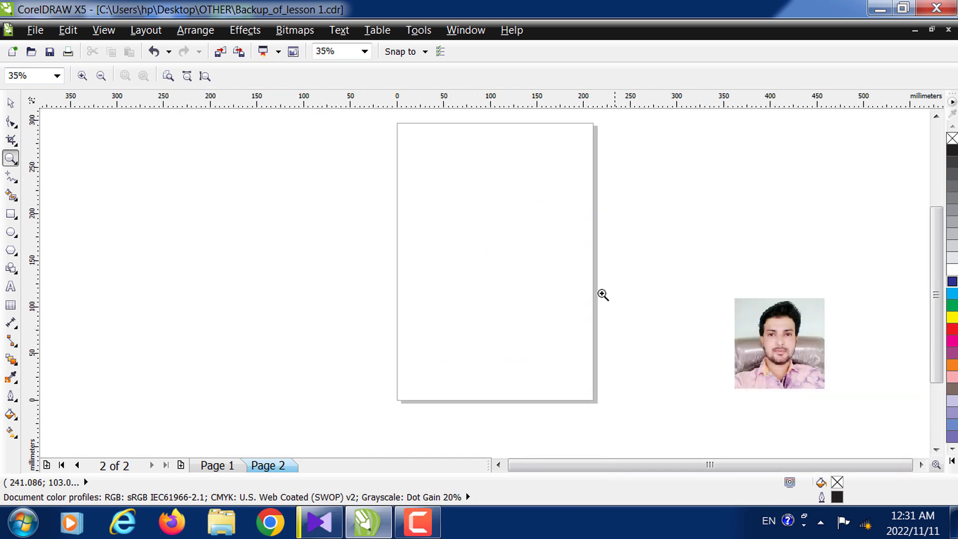
pyautogui.click(936, 118)
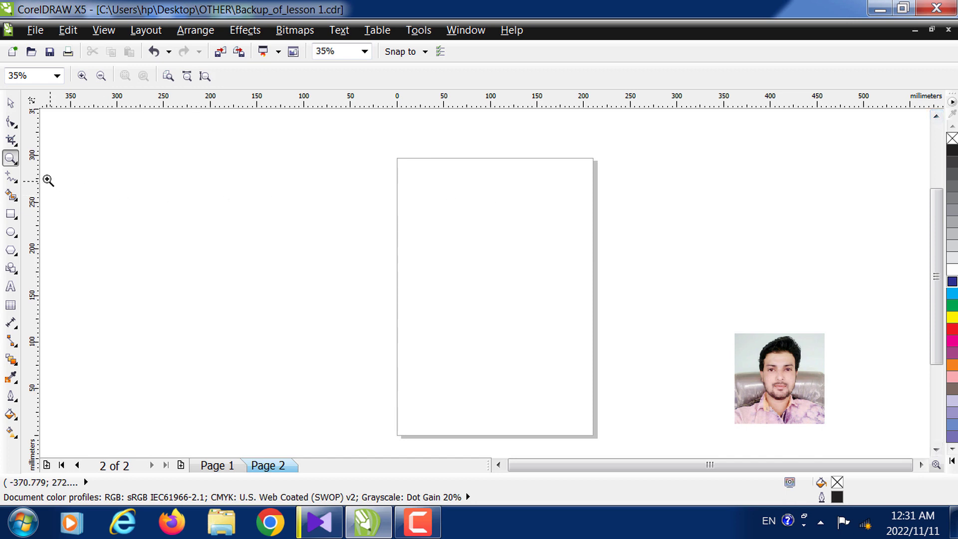
# Step: Create a page-sized rectangle of 210 by 297 mm and fill it with green (C:100 Y:100)
pyautogui.click(9, 104)
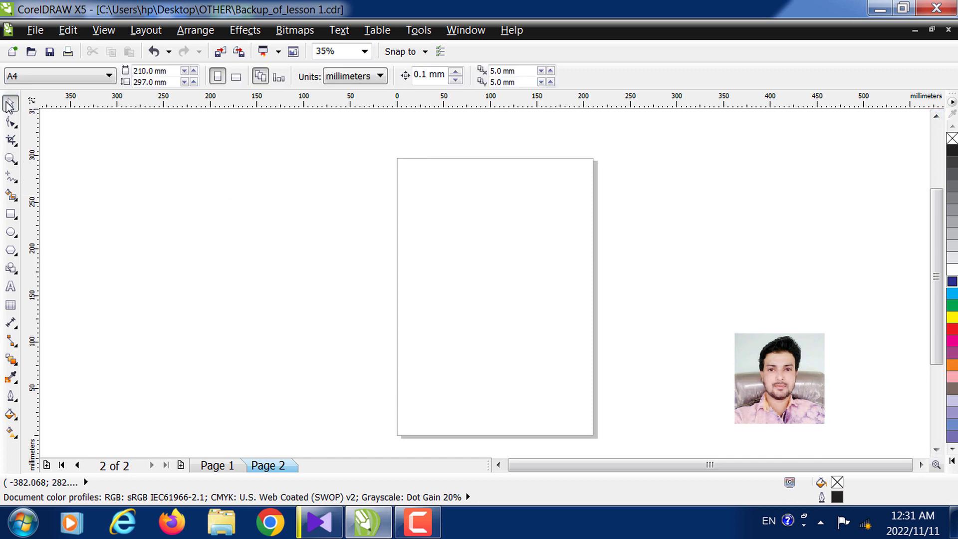
pyautogui.doubleClick(10, 216)
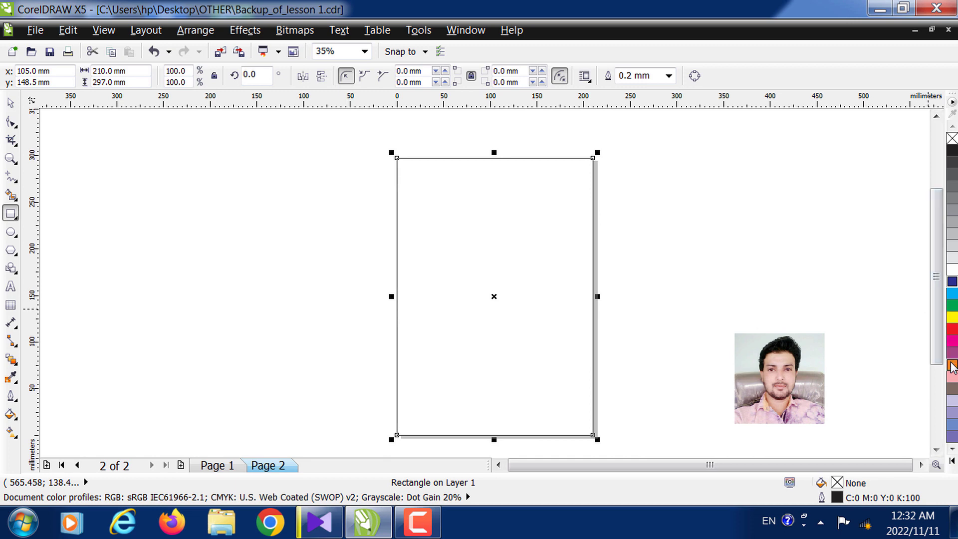
pyautogui.click(952, 305)
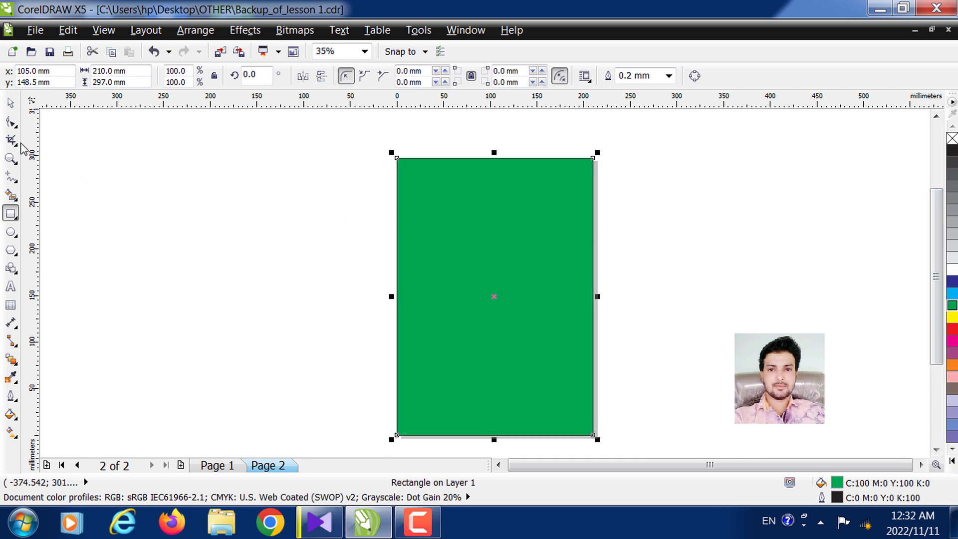
# Step: Make a copy of the green rectangle shortened to a band about 61 mm high along the page's top, and fill it white
pyautogui.click(12, 103)
pyautogui.click(483, 214)
pyautogui.click(484, 217)
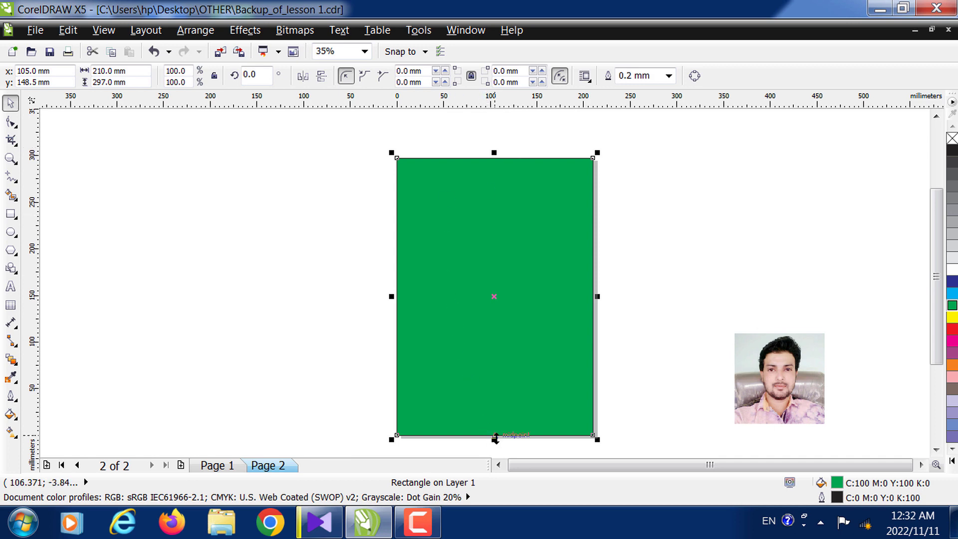
pyautogui.moveTo(495, 439); pyautogui.dragTo(507, 218)
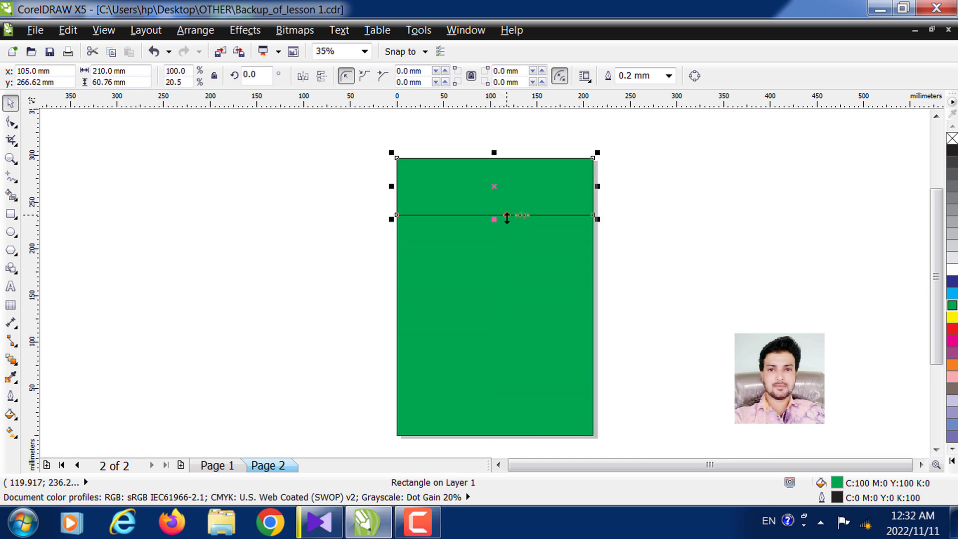
pyautogui.click(951, 270)
pyautogui.click(439, 513)
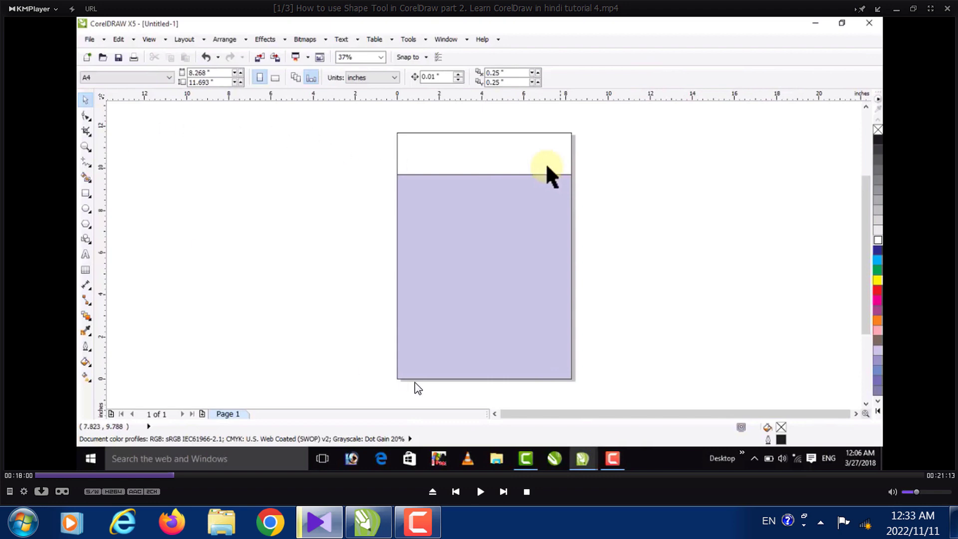
pyautogui.click(429, 523)
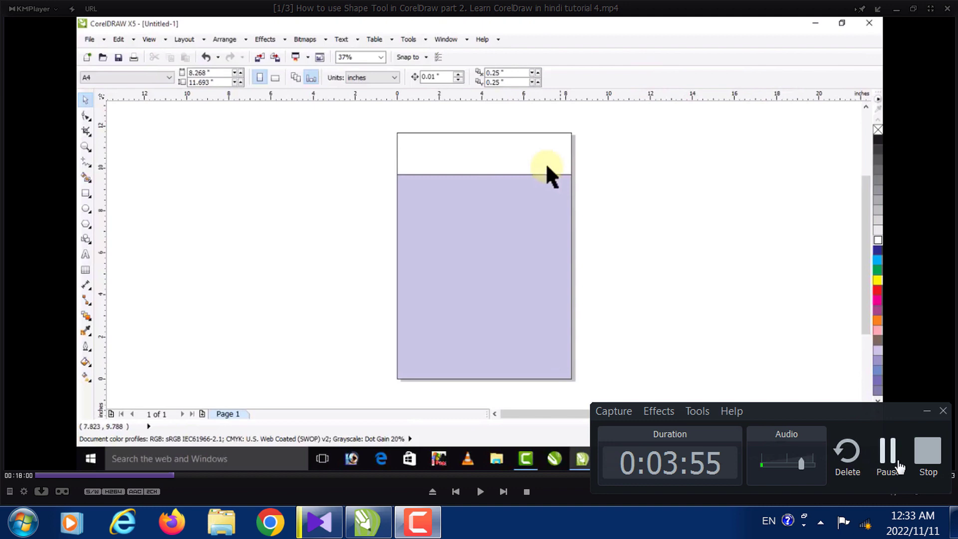
pyautogui.click(903, 467)
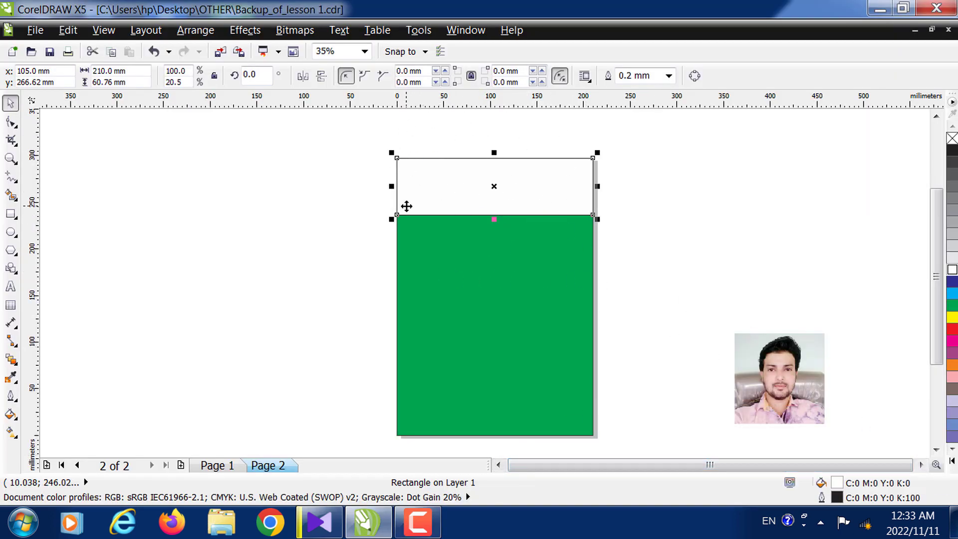
# Step: Convert the white rectangle at the top of the page to curves
pyautogui.click(202, 32)
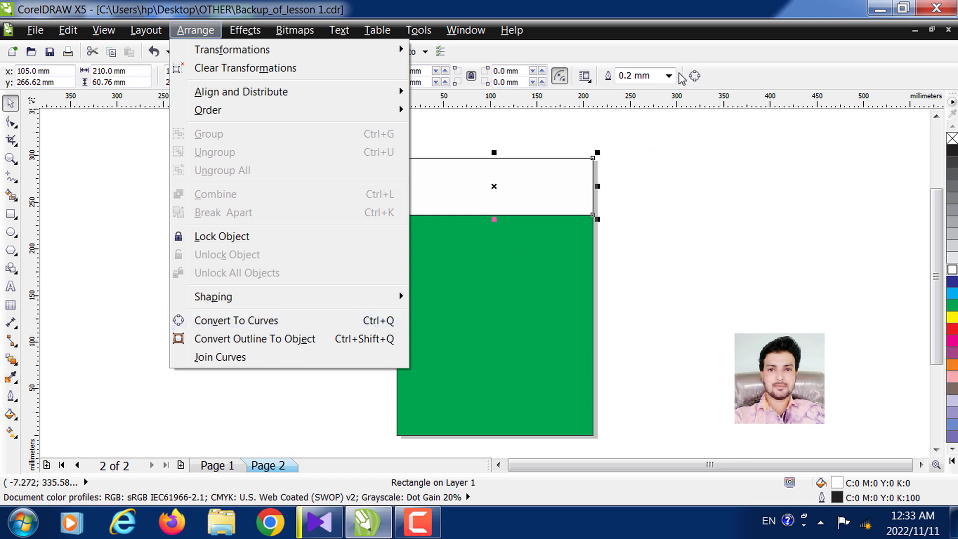
pyautogui.click(632, 171)
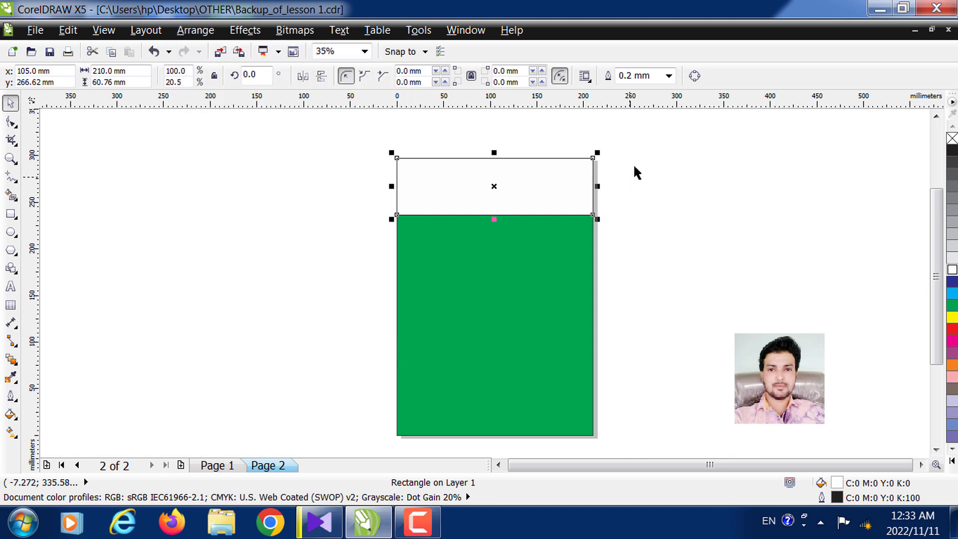
pyautogui.click(693, 76)
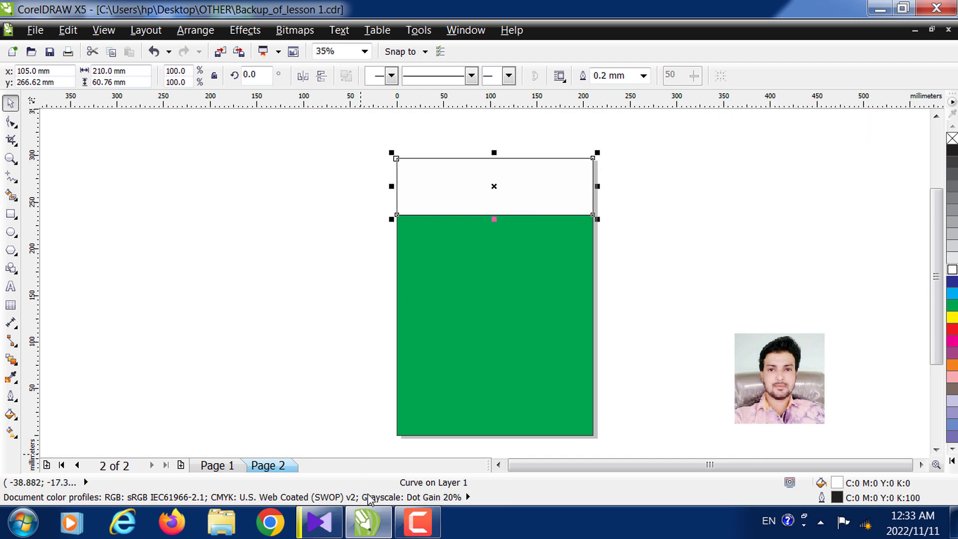
pyautogui.click(418, 522)
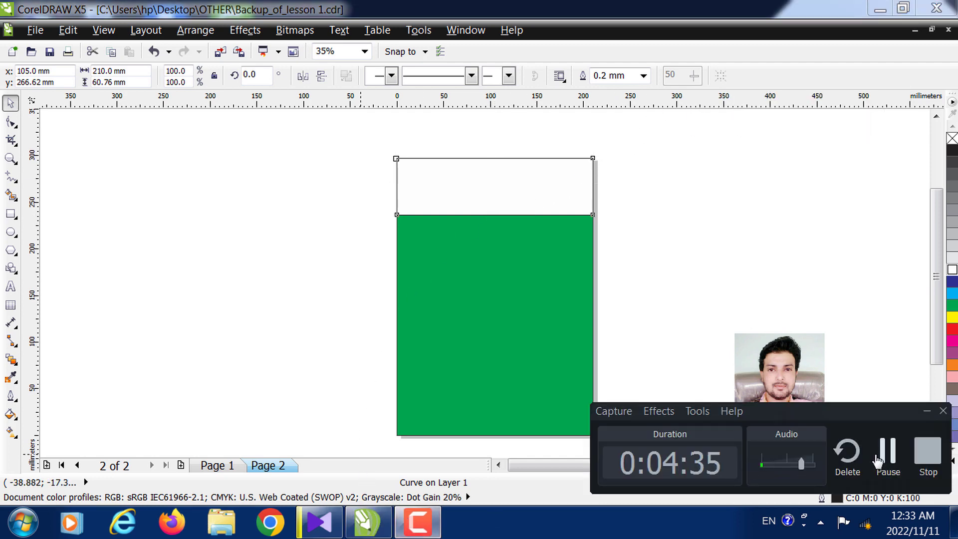
pyautogui.click(500, 278)
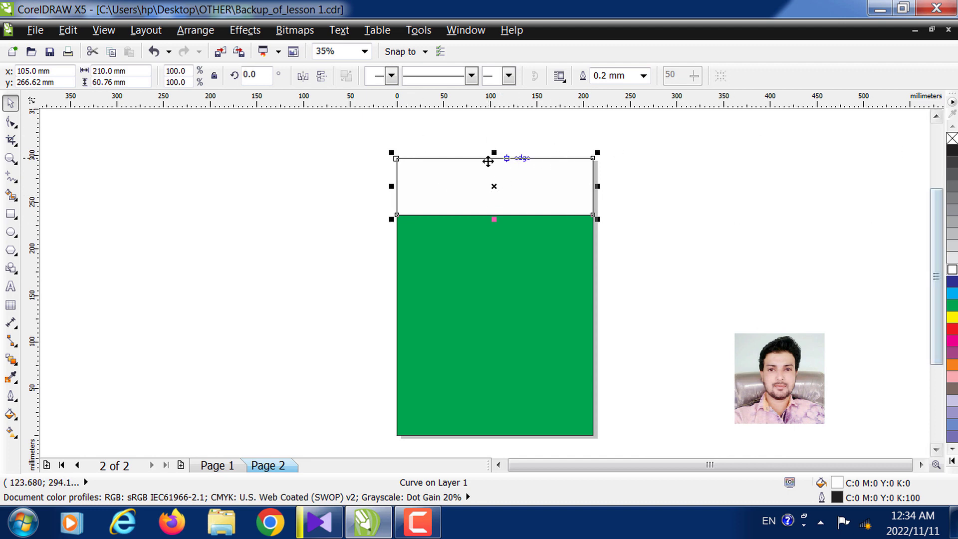
# Step: Delete the top-right corner node of the white curve with the Shape tool, turning the band into a triangle
pyautogui.click(12, 122)
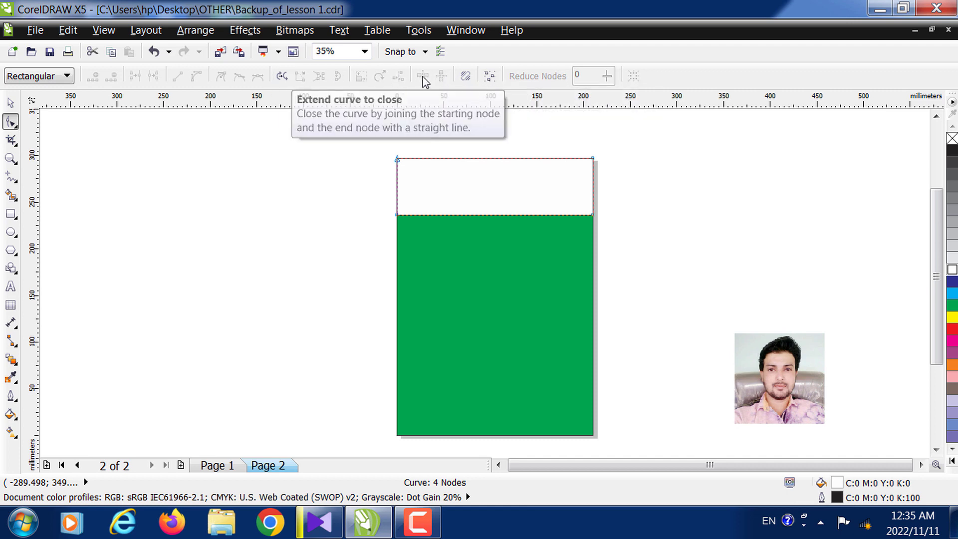
pyautogui.click(11, 158)
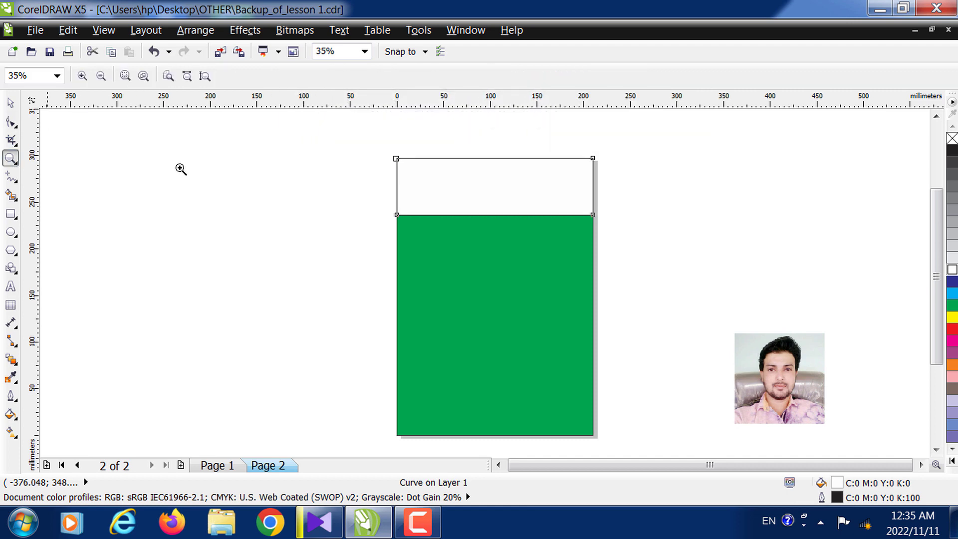
pyautogui.moveTo(369, 146); pyautogui.dragTo(646, 243)
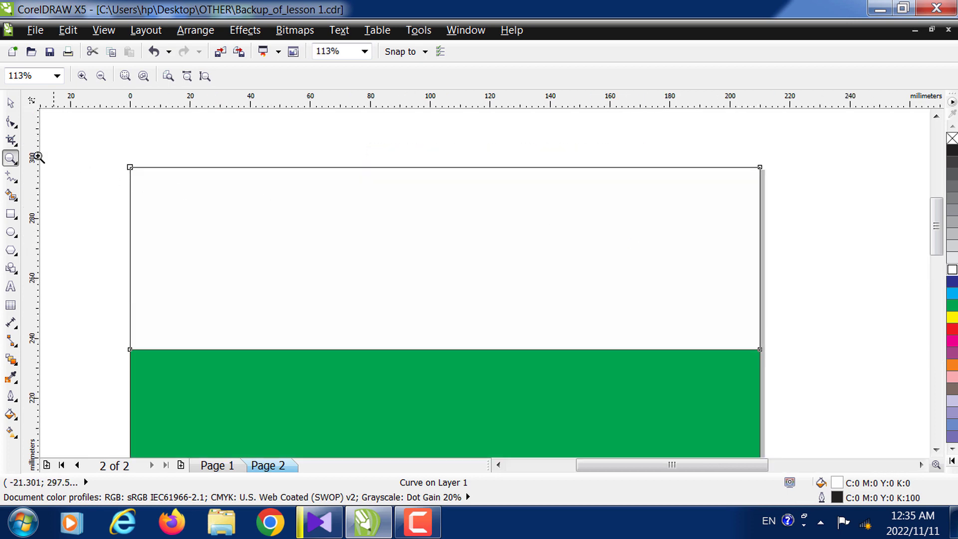
pyautogui.click(10, 103)
pyautogui.click(199, 169)
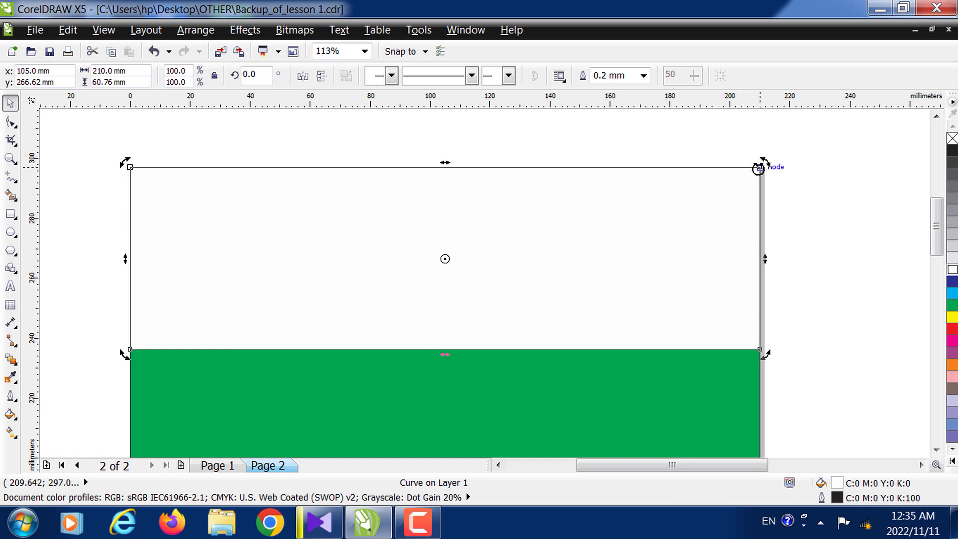
pyautogui.click(418, 521)
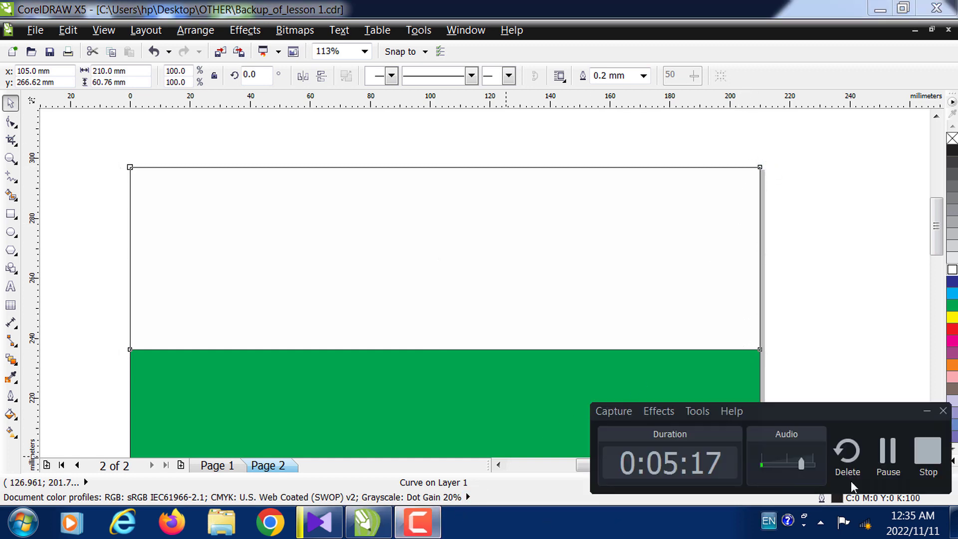
pyautogui.click(883, 451)
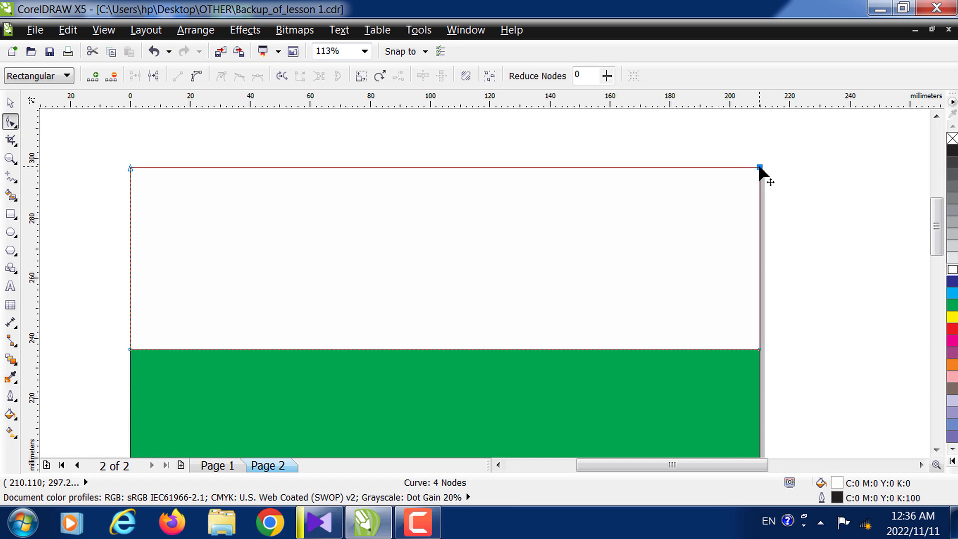
pyautogui.press('Delete')
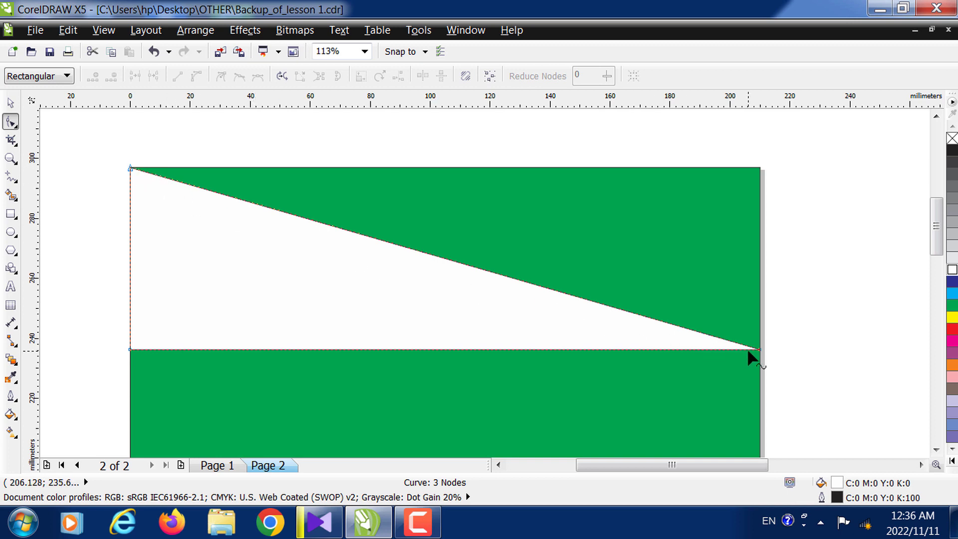
pyautogui.click(418, 522)
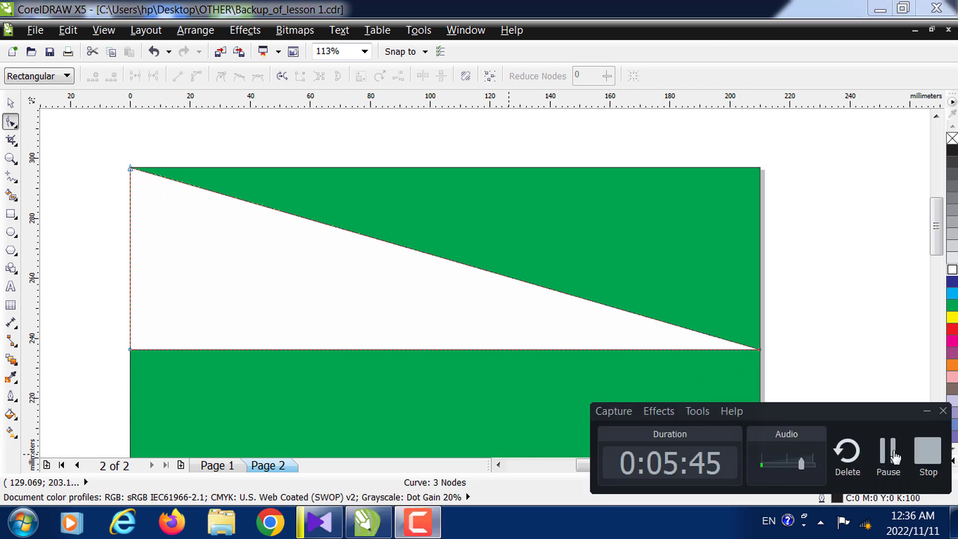
pyautogui.click(894, 454)
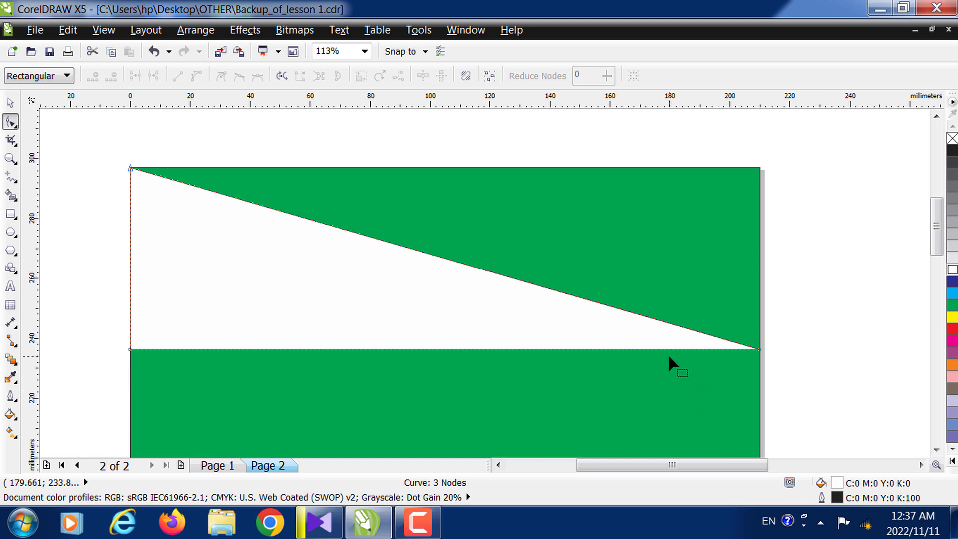
# Step: Undo the deletion of the white curve's top-right corner node
pyautogui.hotkey('ctrl', 'z')
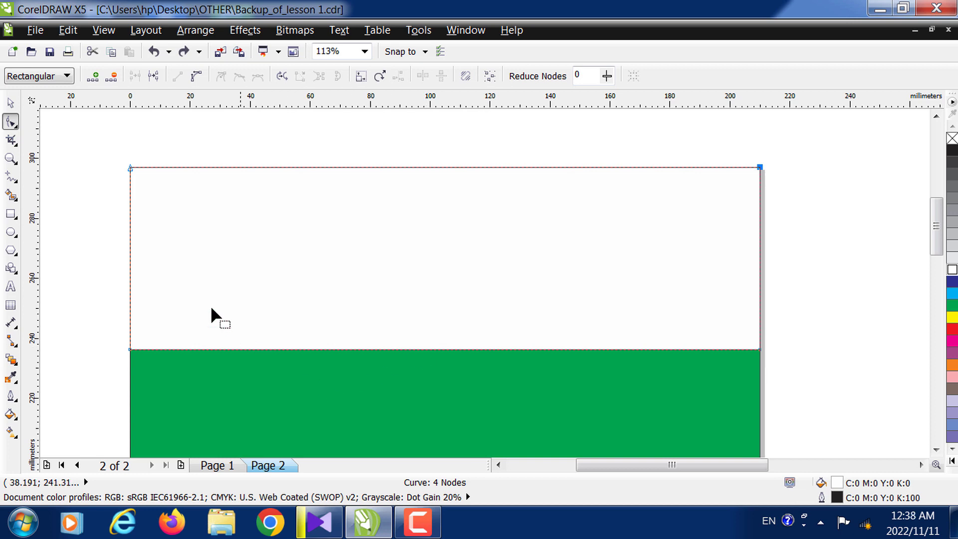
# Step: Add a node near the middle of the white curve's bottom edge with the Shape tool and pull it down about 28 mm into a V
pyautogui.click(11, 158)
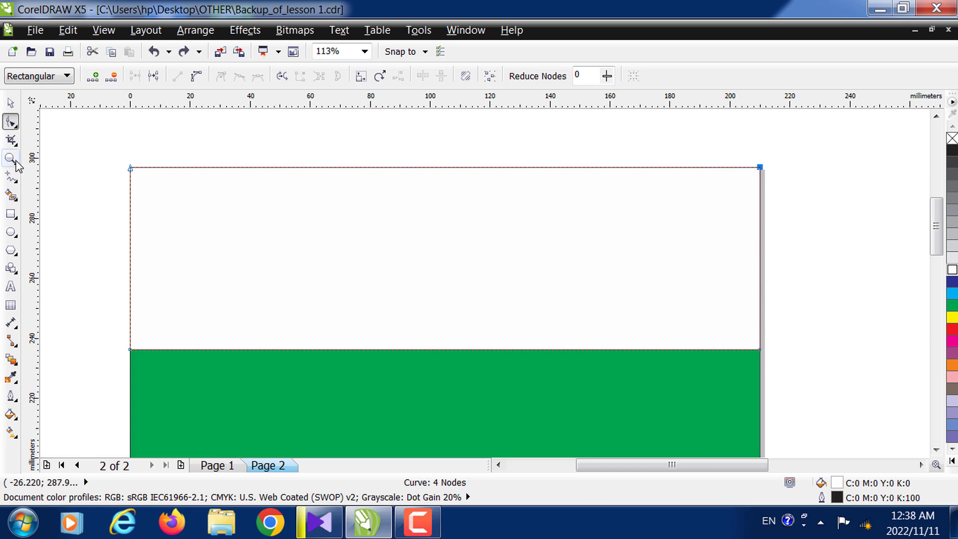
pyautogui.click(185, 216)
pyautogui.press('F3')
pyautogui.press('F3')
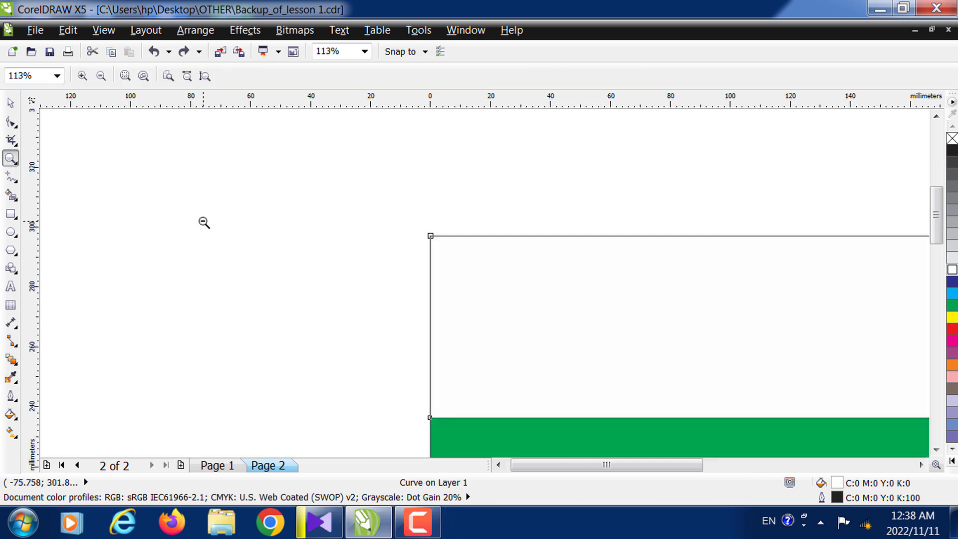
pyautogui.click(936, 450)
pyautogui.click(936, 450)
pyautogui.click(936, 449)
pyautogui.rightClick(639, 327)
pyautogui.moveTo(468, 214); pyautogui.dragTo(649, 450)
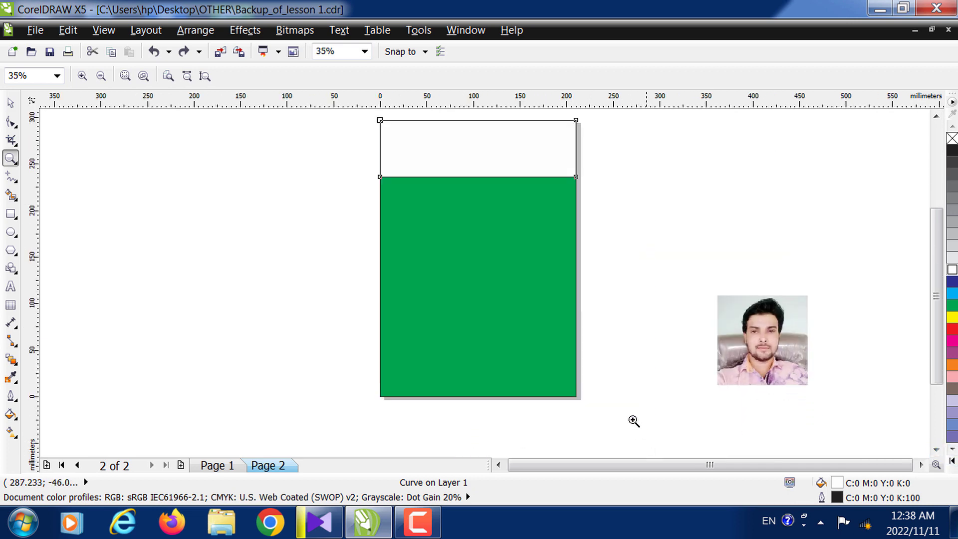
pyautogui.click(936, 116)
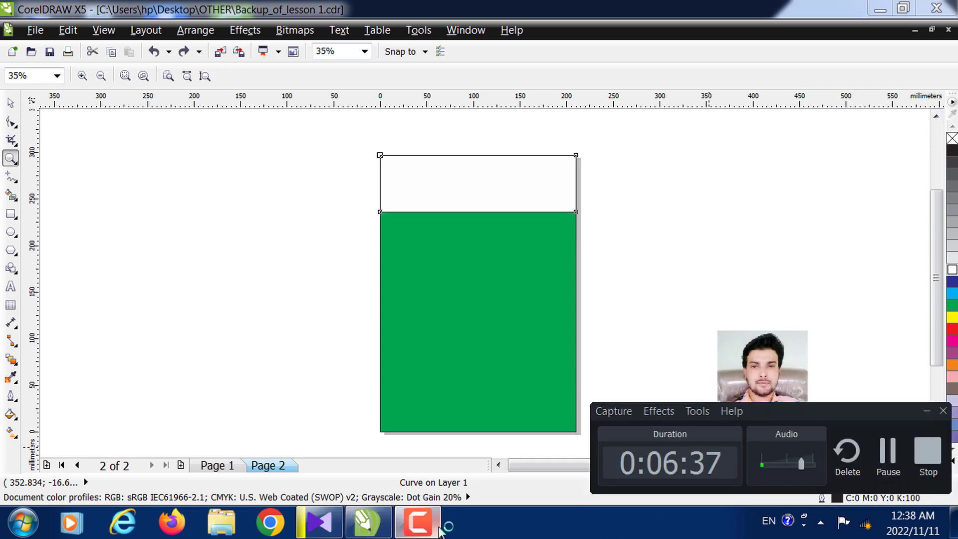
pyautogui.click(887, 453)
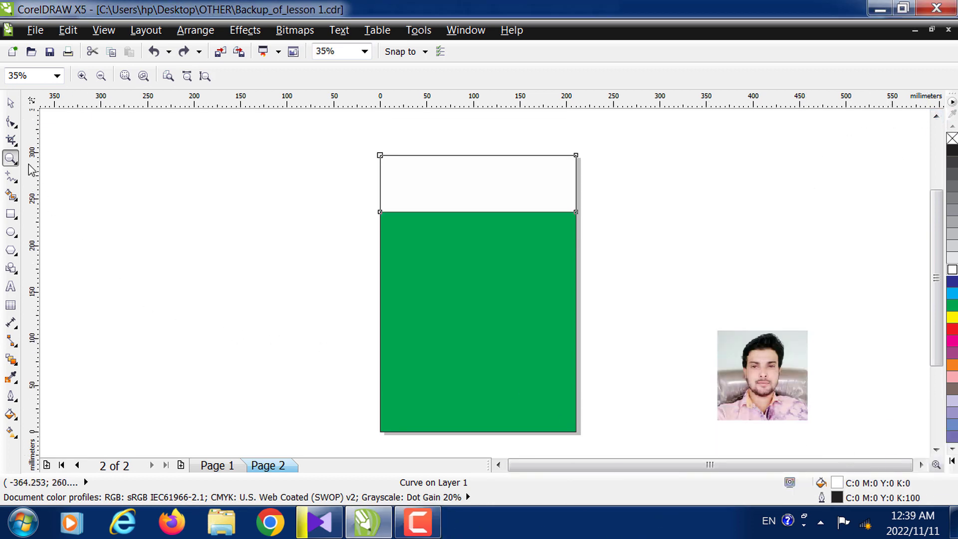
pyautogui.click(12, 104)
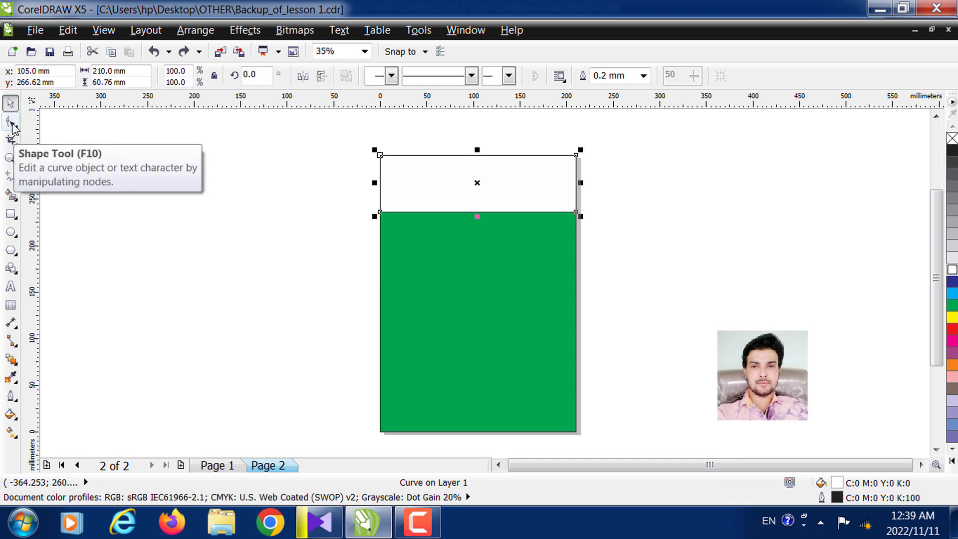
pyautogui.click(11, 122)
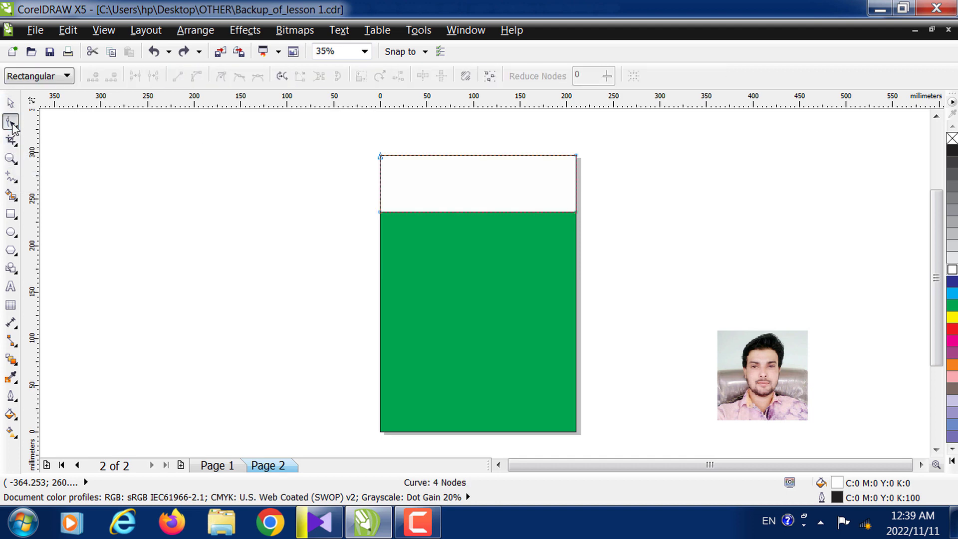
pyautogui.doubleClick(472, 211)
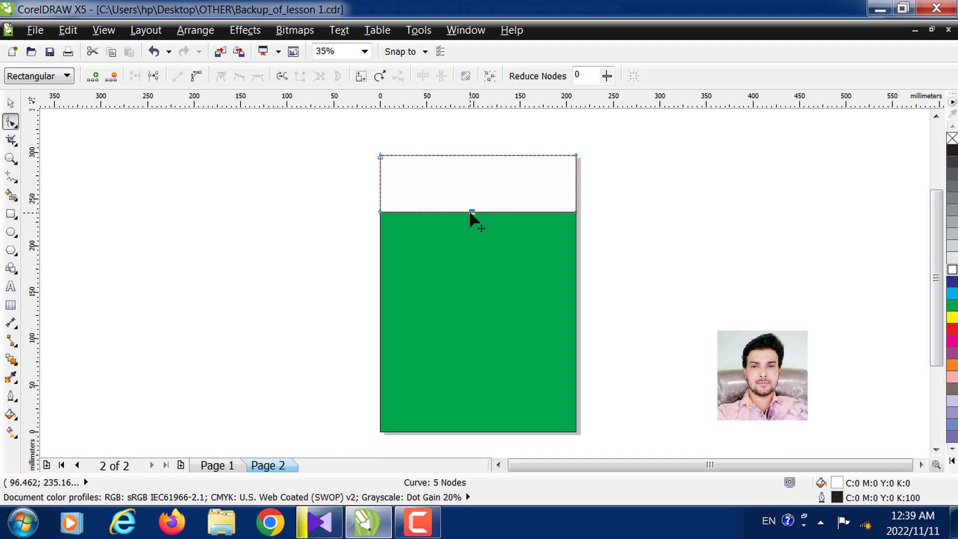
pyautogui.moveTo(472, 212); pyautogui.dragTo(472, 238)
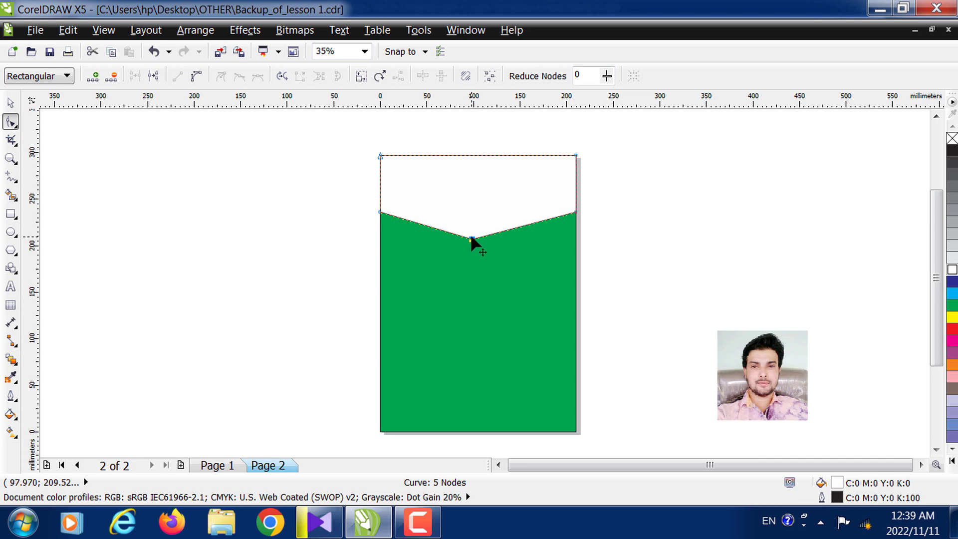
# Step: Try a shallower point by moving the white curve's middle bottom node upward, and undo each move
pyautogui.moveTo(472, 238); pyautogui.dragTo(473, 220)
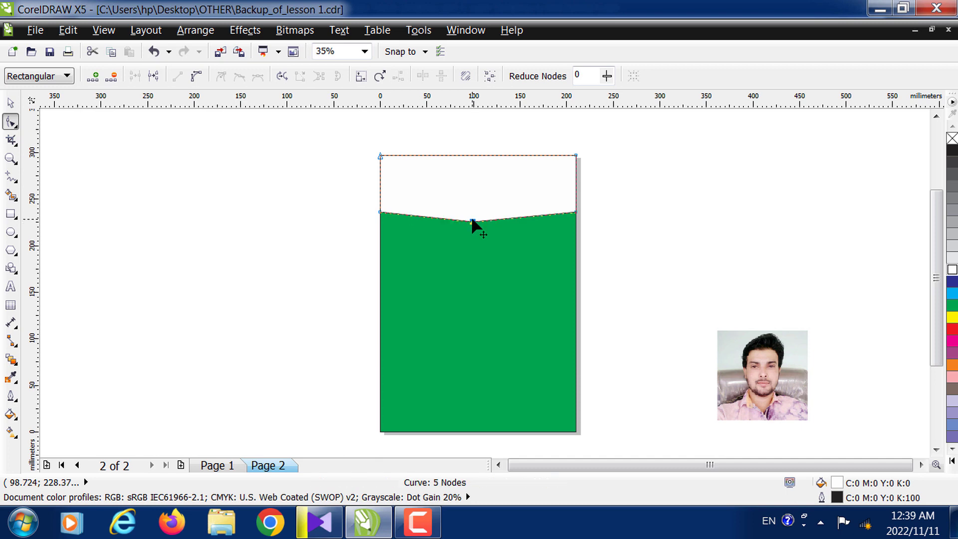
pyautogui.hotkey('ctrl', 'z')
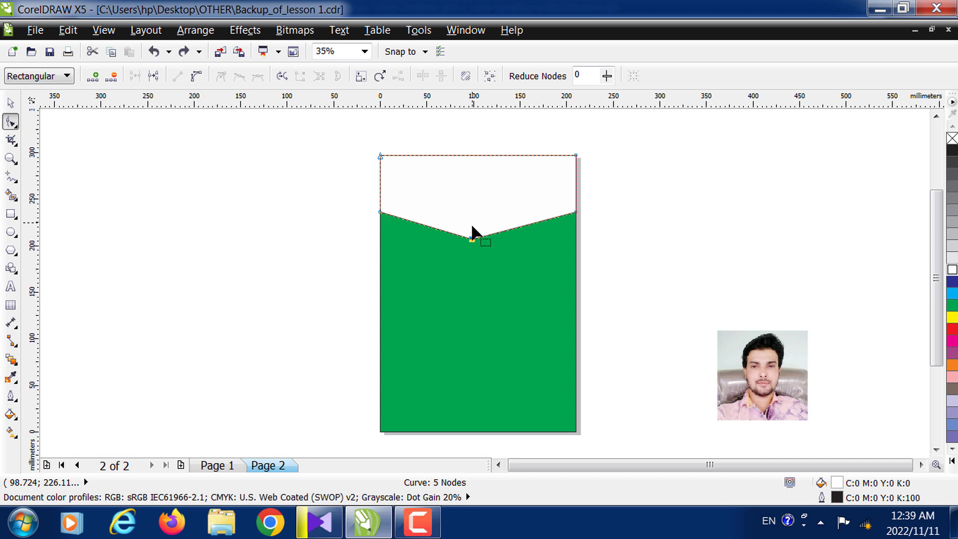
pyautogui.moveTo(472, 239); pyautogui.dragTo(472, 224)
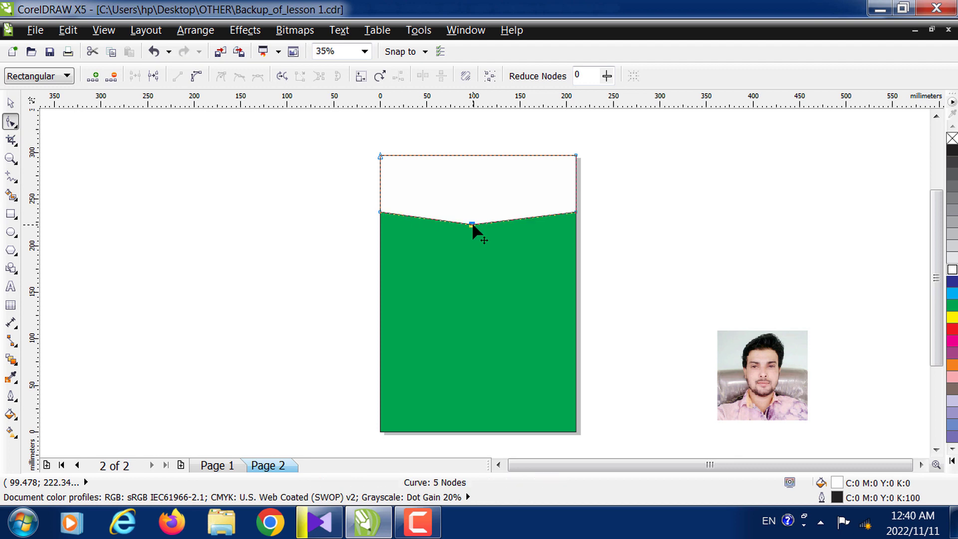
pyautogui.hotkey('ctrl', 'z')
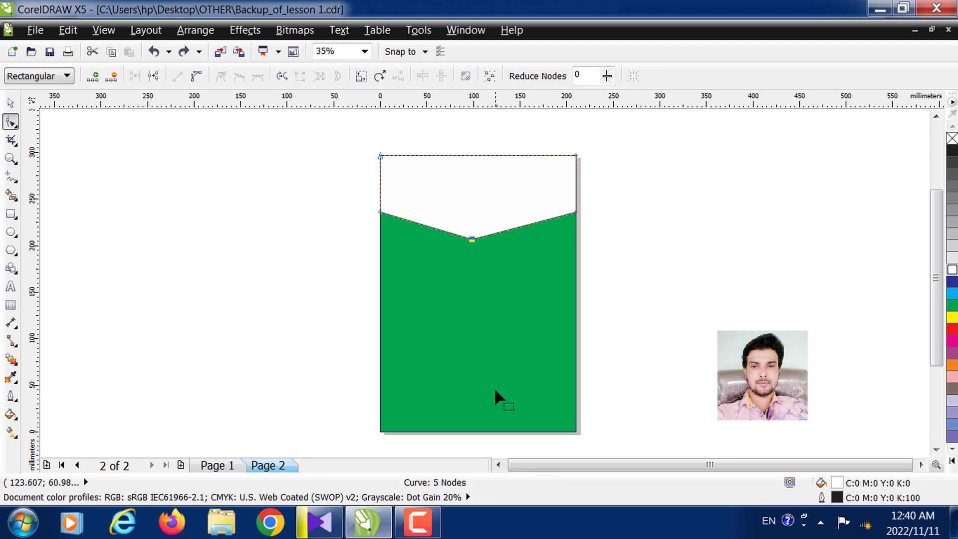
pyautogui.click(418, 521)
pyautogui.click(776, 324)
pyautogui.press('space')
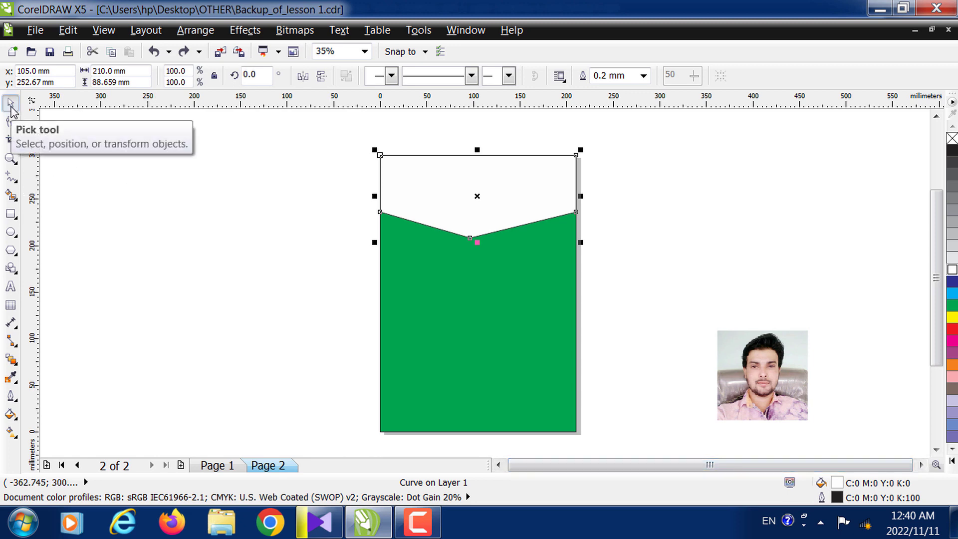
pyautogui.click(475, 231)
pyautogui.click(466, 225)
pyautogui.click(474, 234)
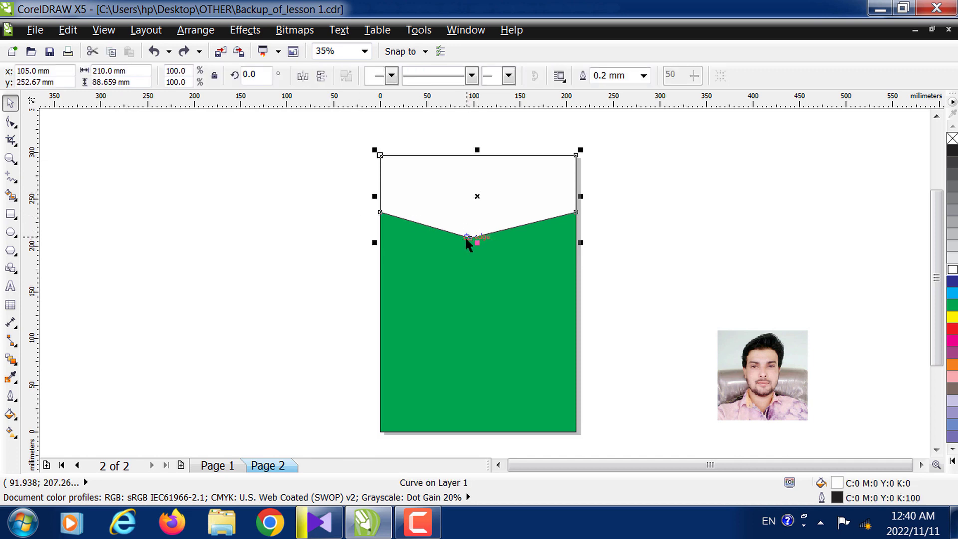
pyautogui.moveTo(471, 236)
pyautogui.mouseDown()
pyautogui.moveTo(468, 228)
pyautogui.moveTo(469, 237)
pyautogui.mouseUp()
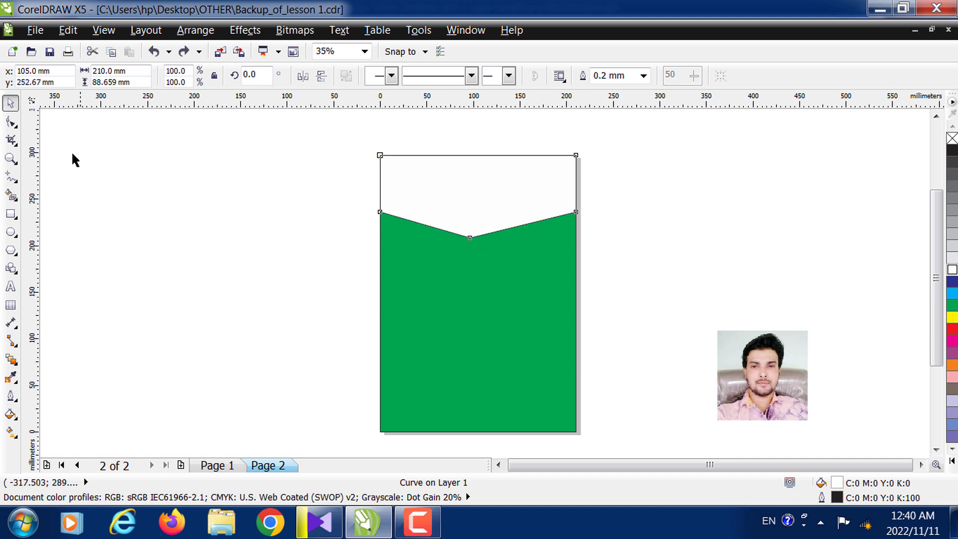
# Step: Make a copy of the white V-bottomed curve shortened from below to about 77 mm high, and fill it dark blue
pyautogui.click(12, 120)
pyautogui.click(10, 102)
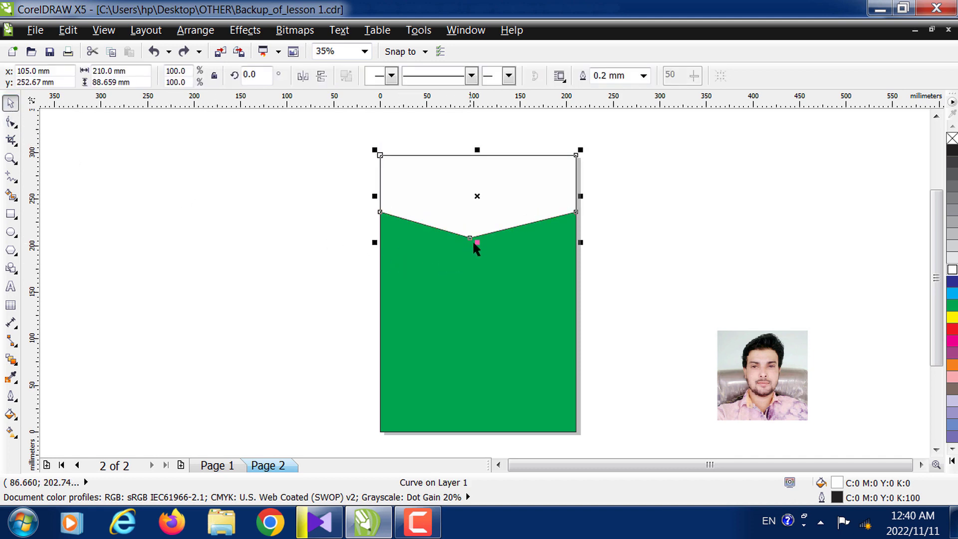
pyautogui.moveTo(476, 243); pyautogui.dragTo(477, 232)
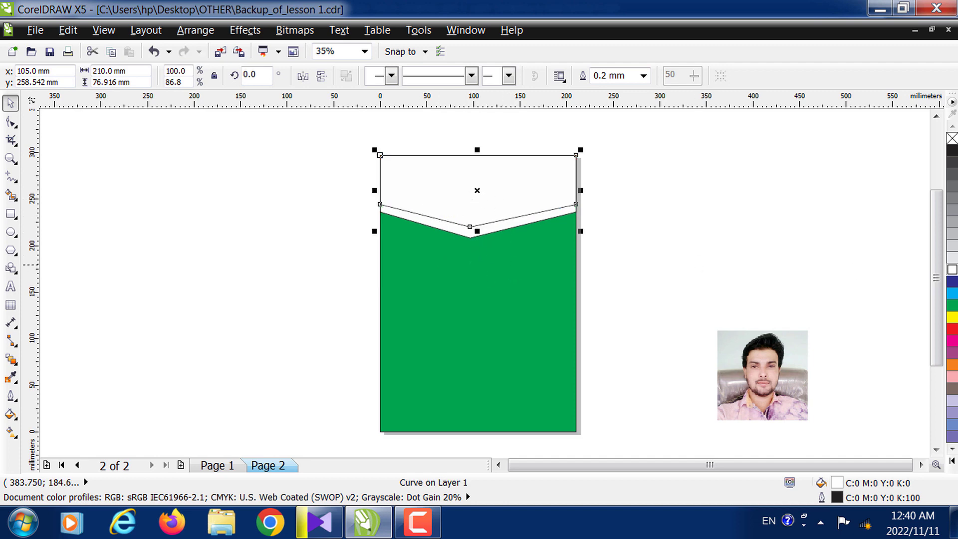
pyautogui.click(952, 282)
pyautogui.press('Escape')
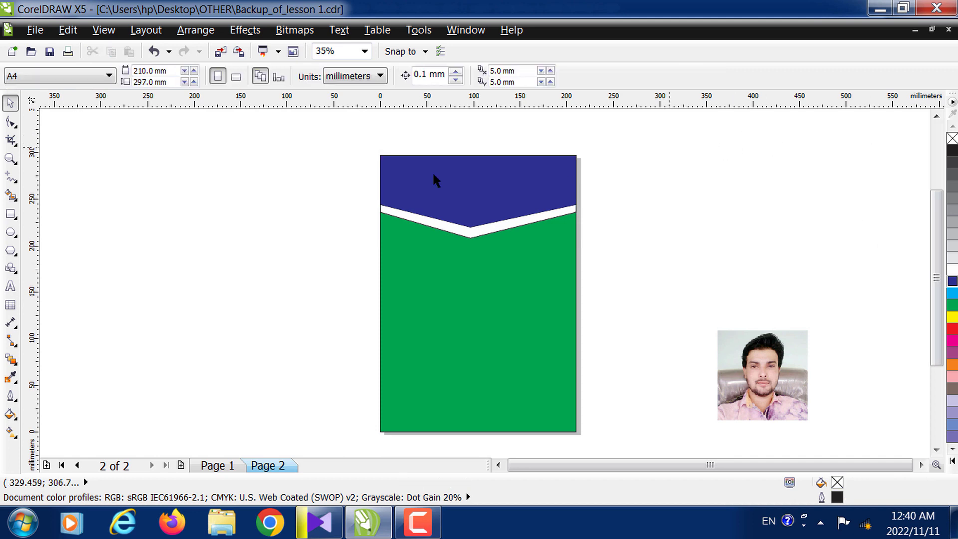
# Step: Examine the edges and outlines of the blue and white V-bottomed shapes at the page's top up close
pyautogui.click(9, 158)
pyautogui.moveTo(353, 148); pyautogui.dragTo(597, 257)
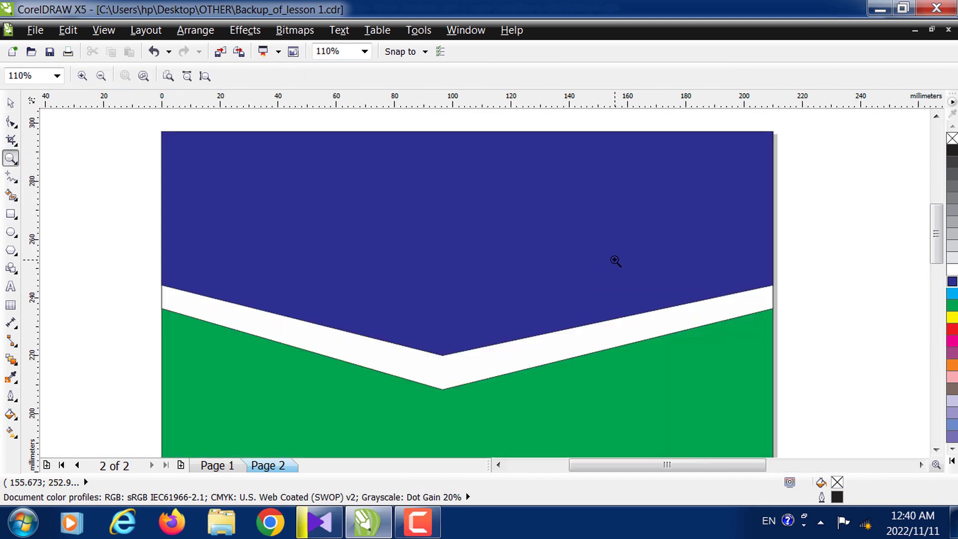
pyautogui.click(10, 103)
pyautogui.click(10, 158)
pyautogui.rightClick(292, 197)
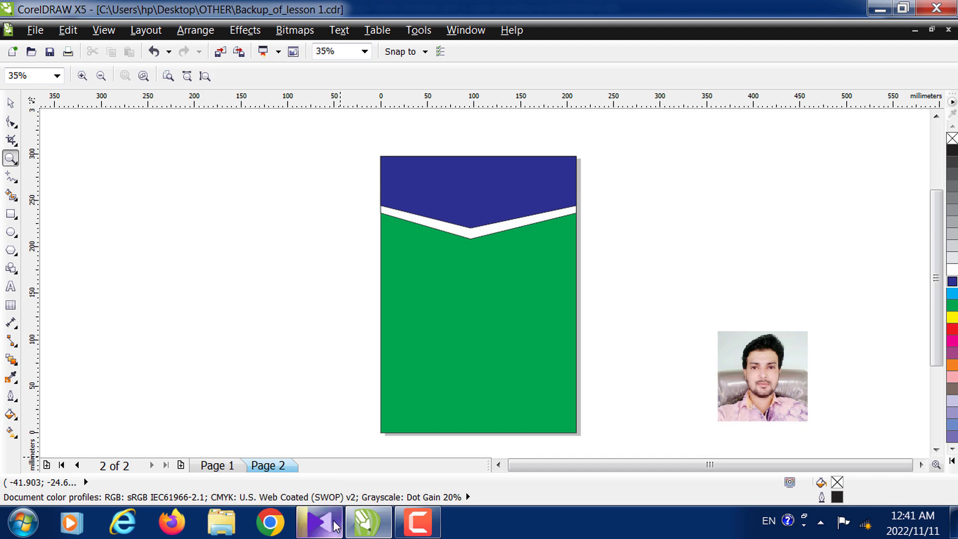
pyautogui.moveTo(372, 514)
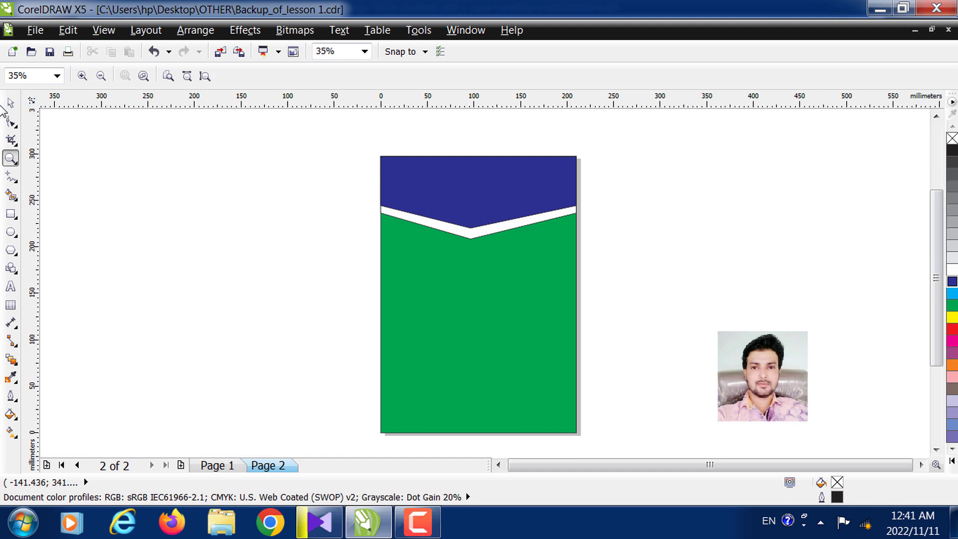
pyautogui.click(417, 521)
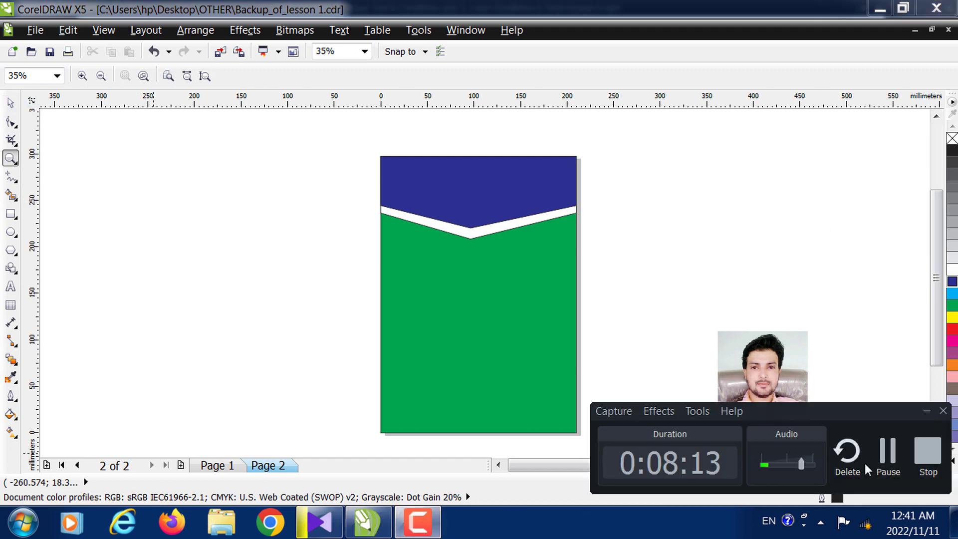
pyautogui.click(782, 373)
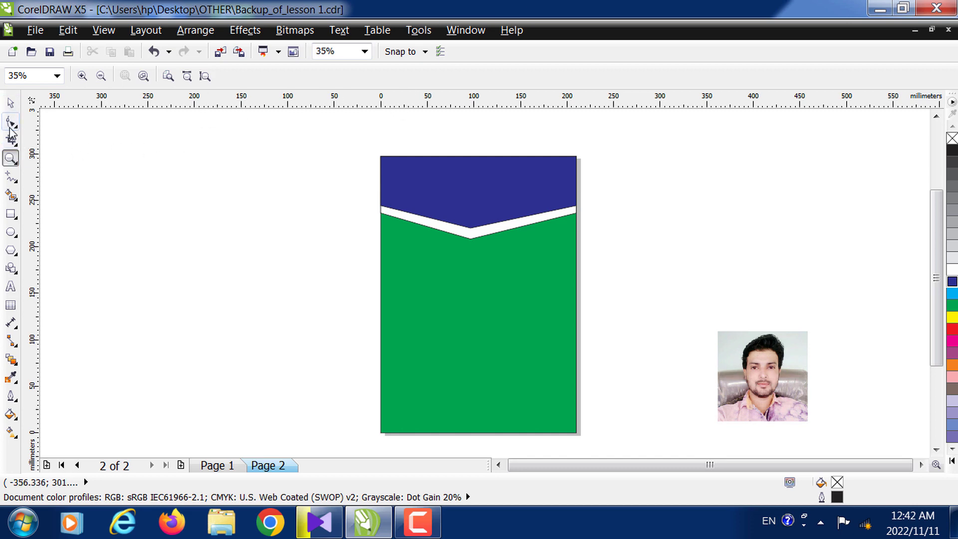
pyautogui.moveTo(358, 142); pyautogui.dragTo(602, 254)
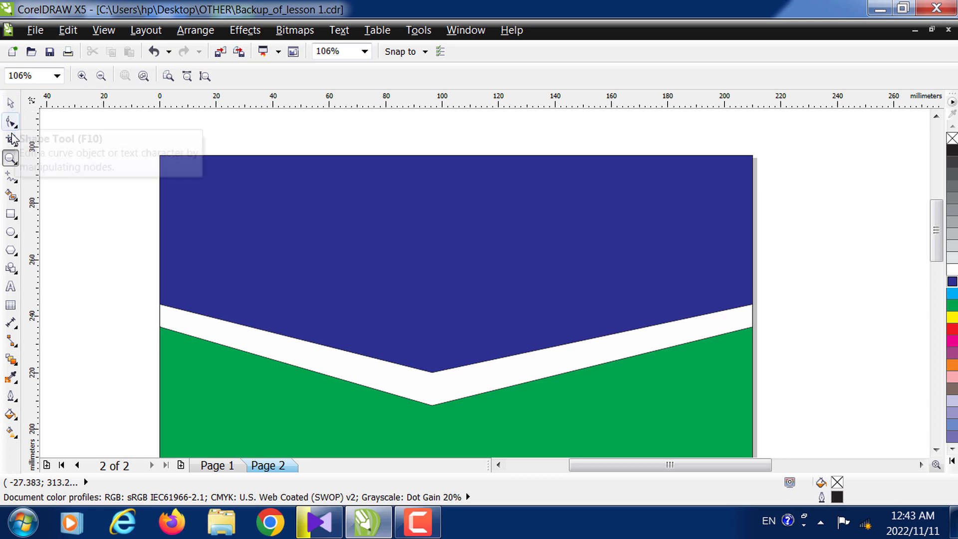
pyautogui.doubleClick(10, 158)
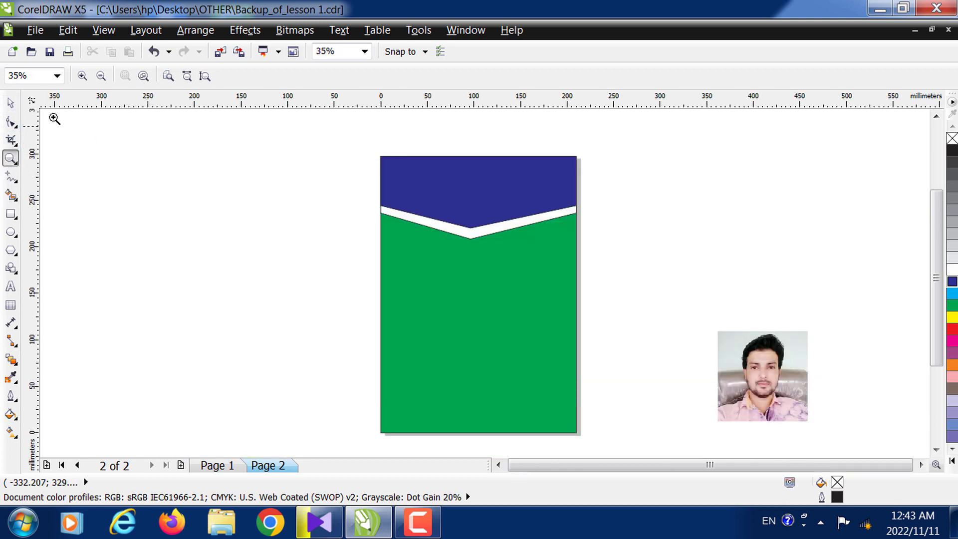
# Step: Remove the outline from both the blue and the white V-bottomed shapes
pyautogui.click(10, 102)
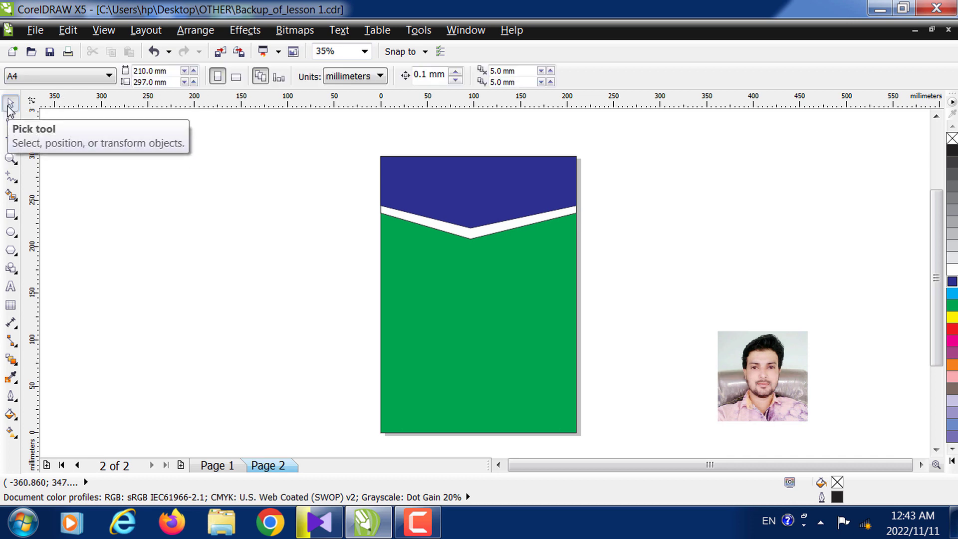
pyautogui.moveTo(367, 170); pyautogui.dragTo(635, 244)
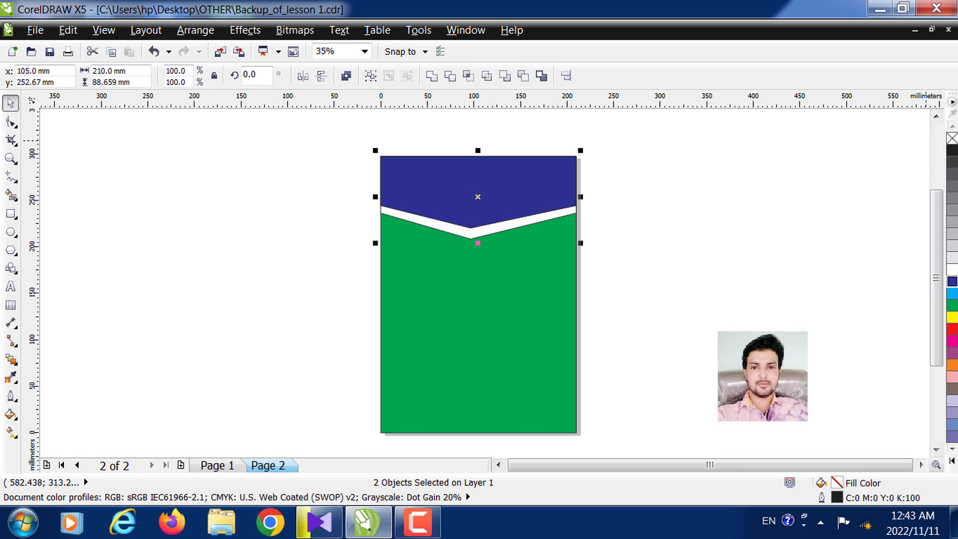
pyautogui.rightClick(952, 139)
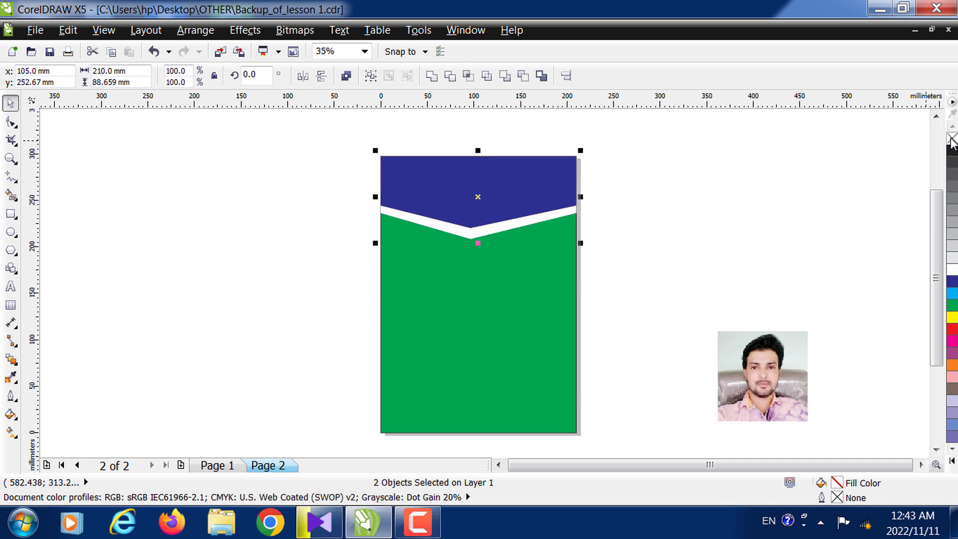
# Step: Remove the outline from all three shapes on the page, including the green rectangle, and clear the selection
pyautogui.press('z')
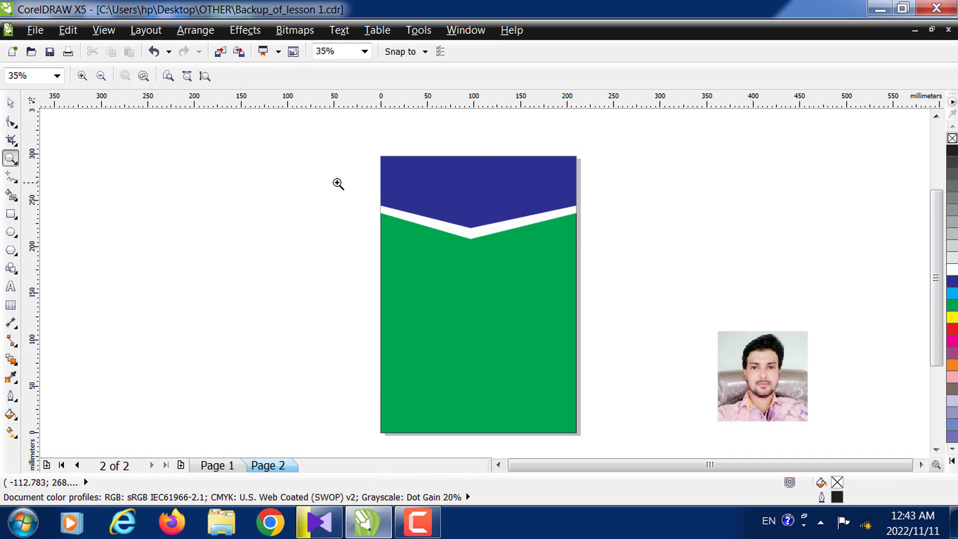
pyautogui.moveTo(364, 136); pyautogui.dragTo(632, 241)
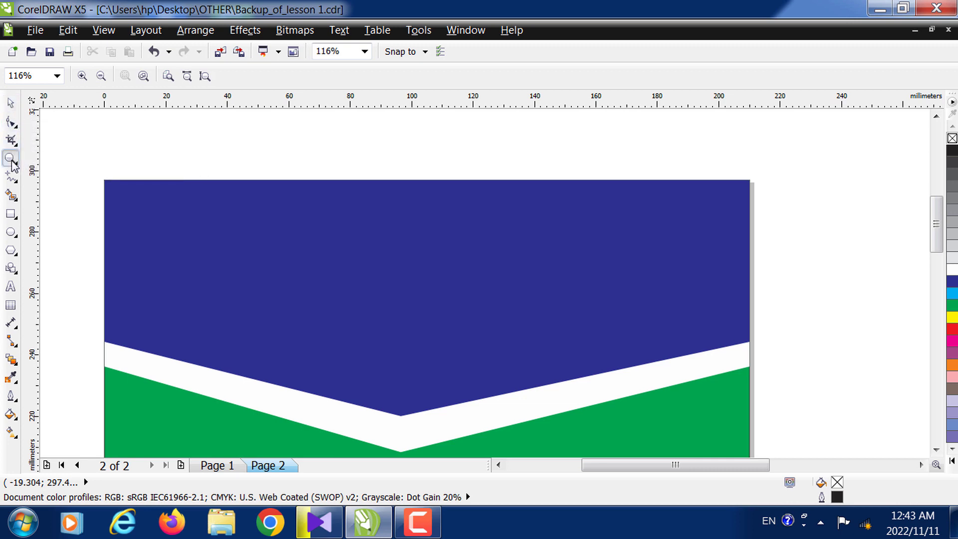
pyautogui.keyDown('shift'); pyautogui.click(152, 160); pyautogui.keyUp('shift')
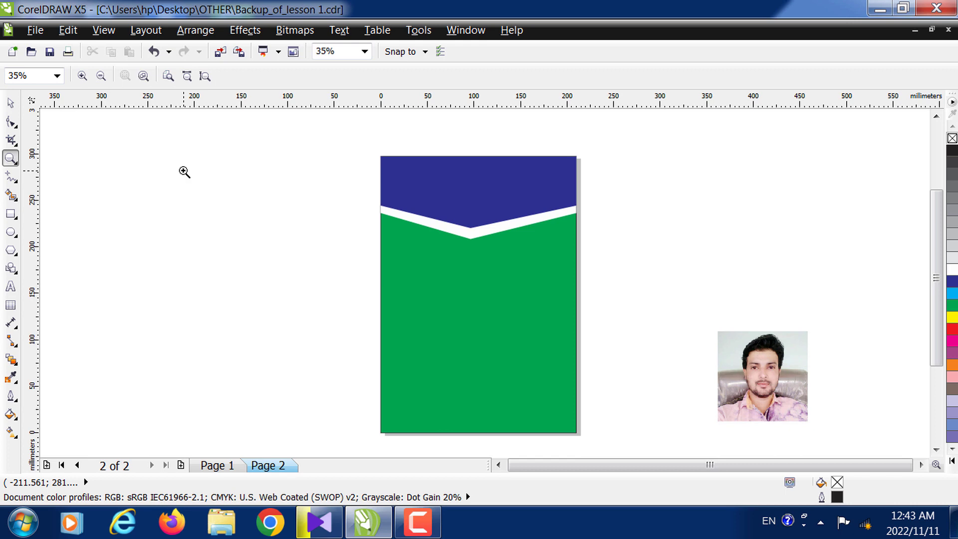
pyautogui.click(11, 104)
pyautogui.moveTo(355, 143); pyautogui.dragTo(597, 445)
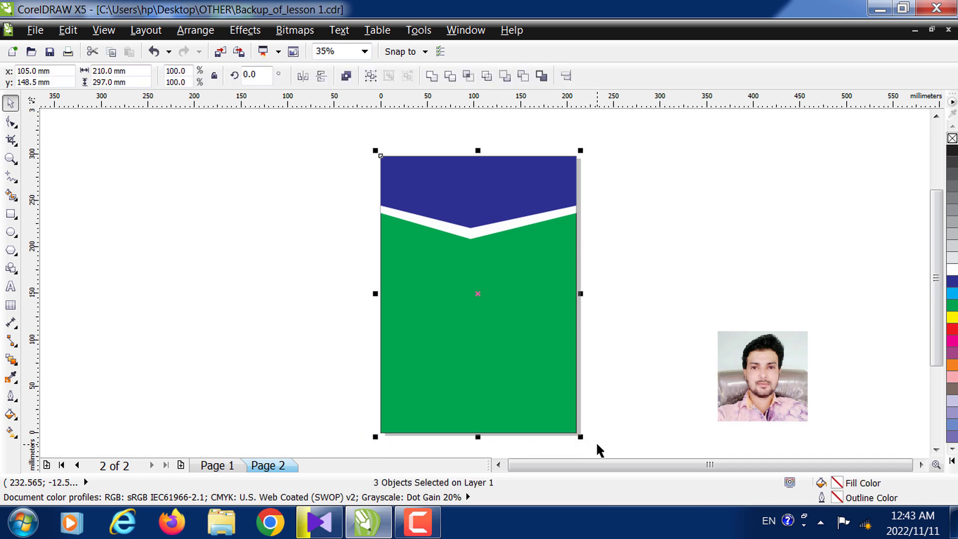
pyautogui.rightClick(952, 139)
pyautogui.click(756, 237)
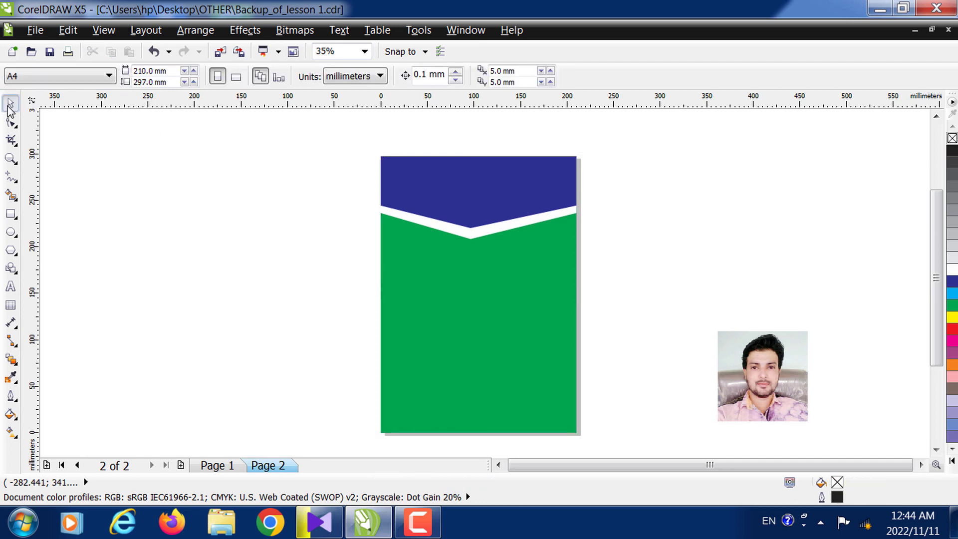
pyautogui.click(11, 158)
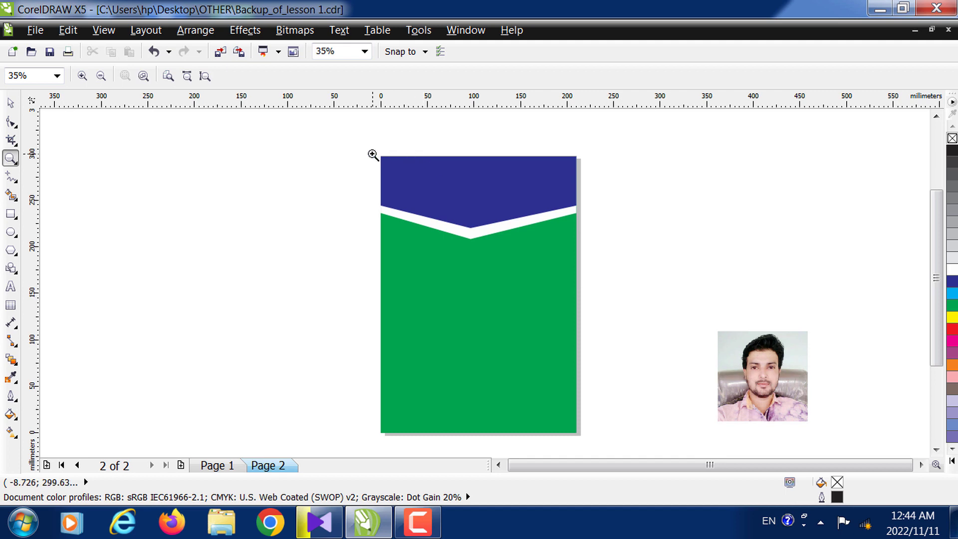
pyautogui.moveTo(372, 147); pyautogui.dragTo(591, 446)
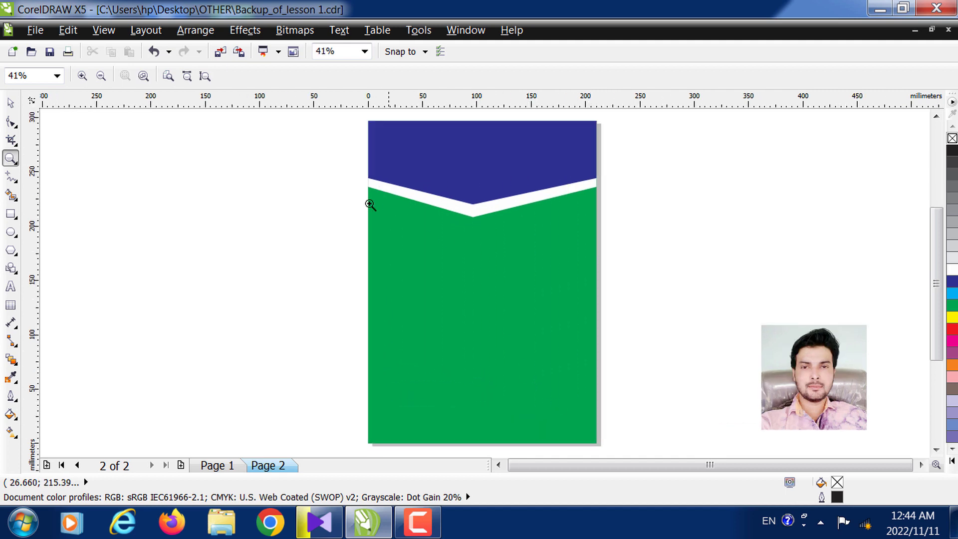
pyautogui.press('F3')
pyautogui.click(416, 522)
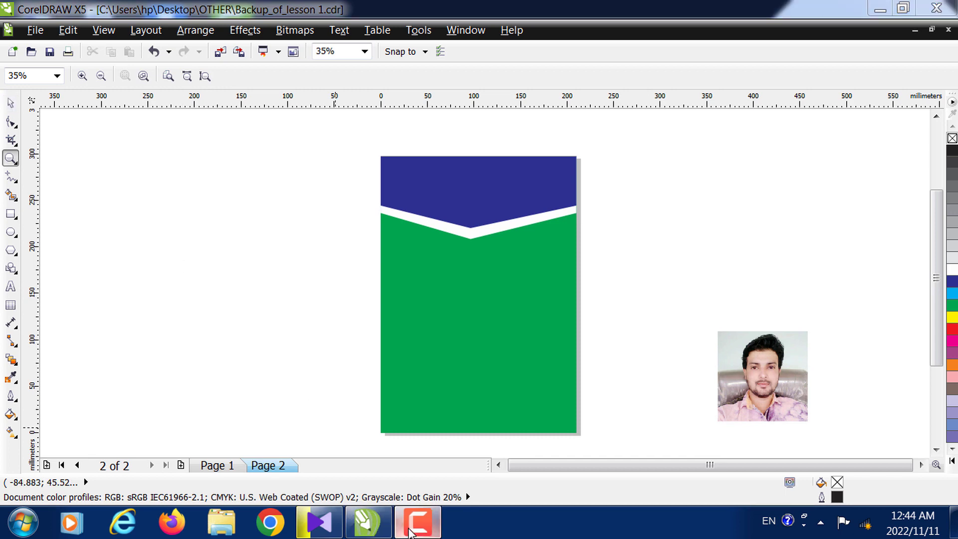
pyautogui.click(888, 451)
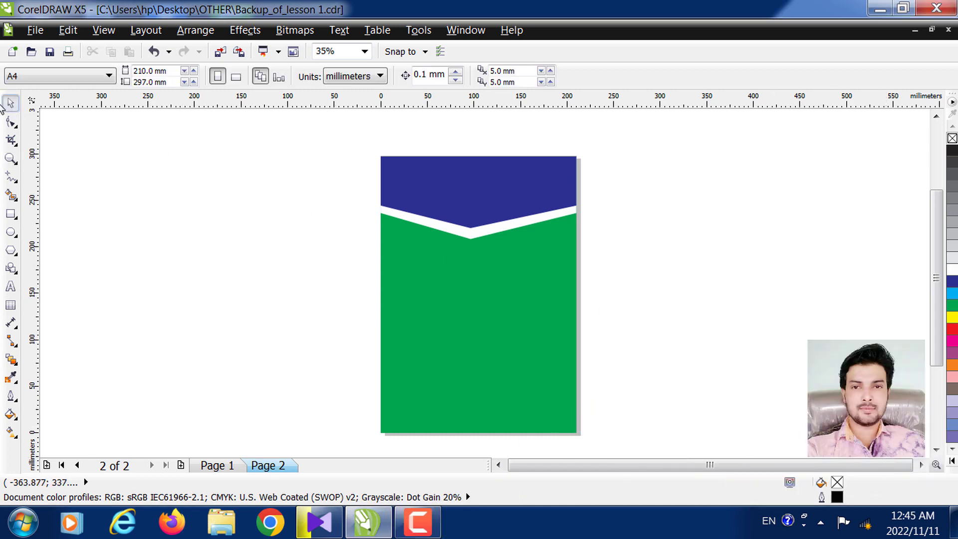
# Step: Group the blue and white V-shaped bands, and place a vertically mirrored copy of the group near the page's bottom edge
pyautogui.moveTo(367, 133); pyautogui.dragTo(615, 258)
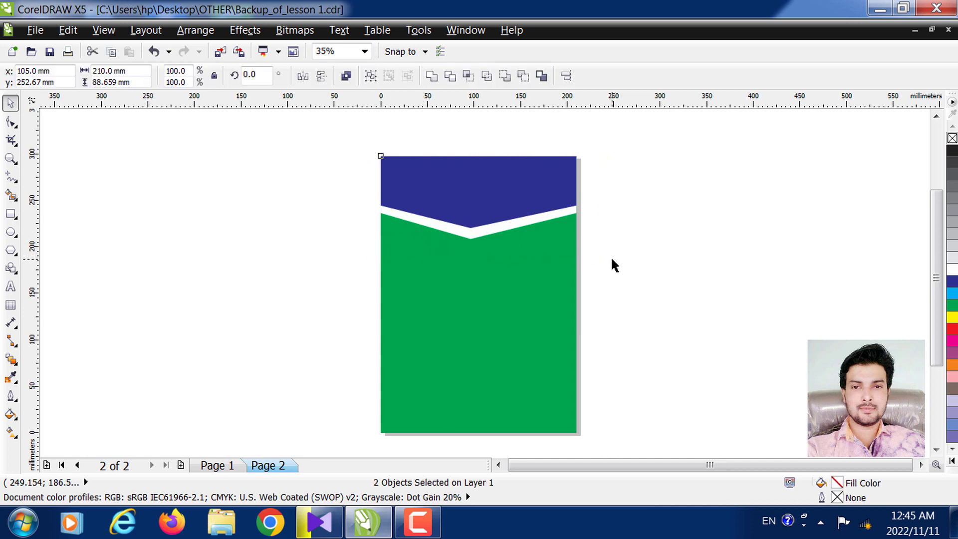
pyautogui.hotkey('ctrl', 'g')
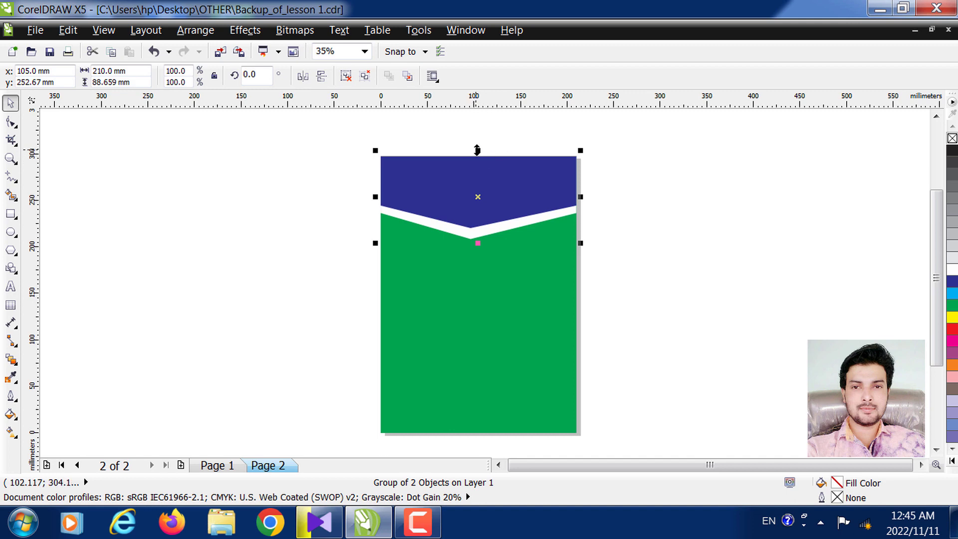
pyautogui.moveTo(477, 149); pyautogui.dragTo(482, 239)
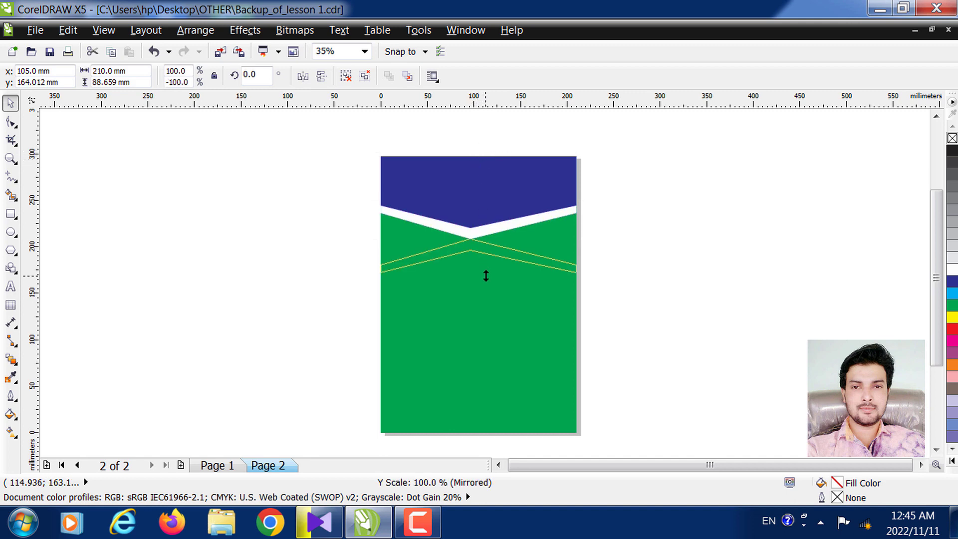
pyautogui.moveTo(485, 275); pyautogui.dragTo(486, 385)
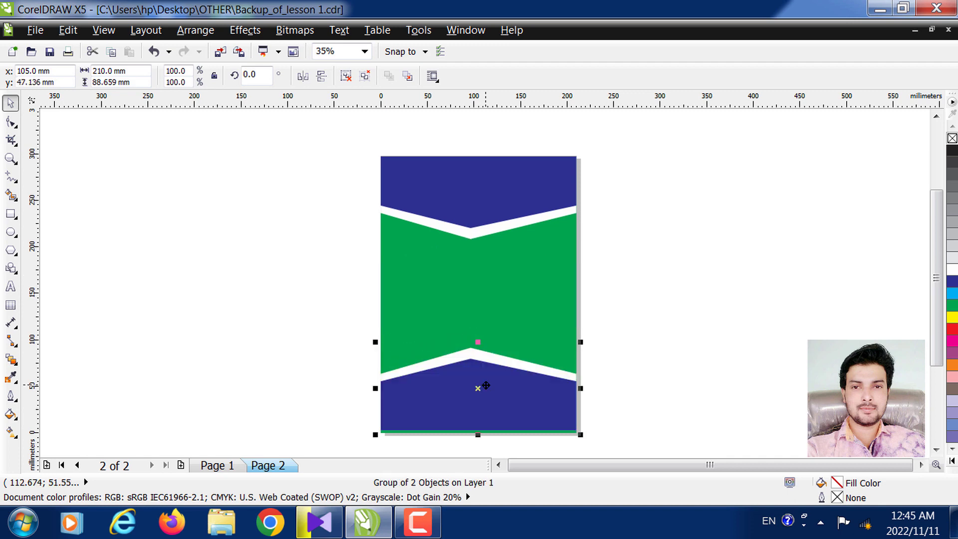
pyautogui.click(262, 295)
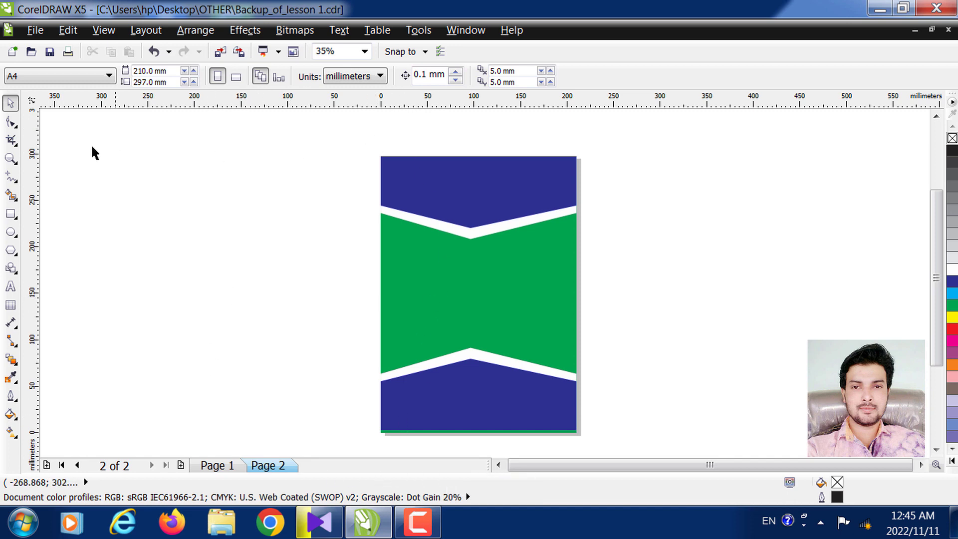
pyautogui.click(11, 158)
pyautogui.moveTo(359, 147); pyautogui.dragTo(609, 267)
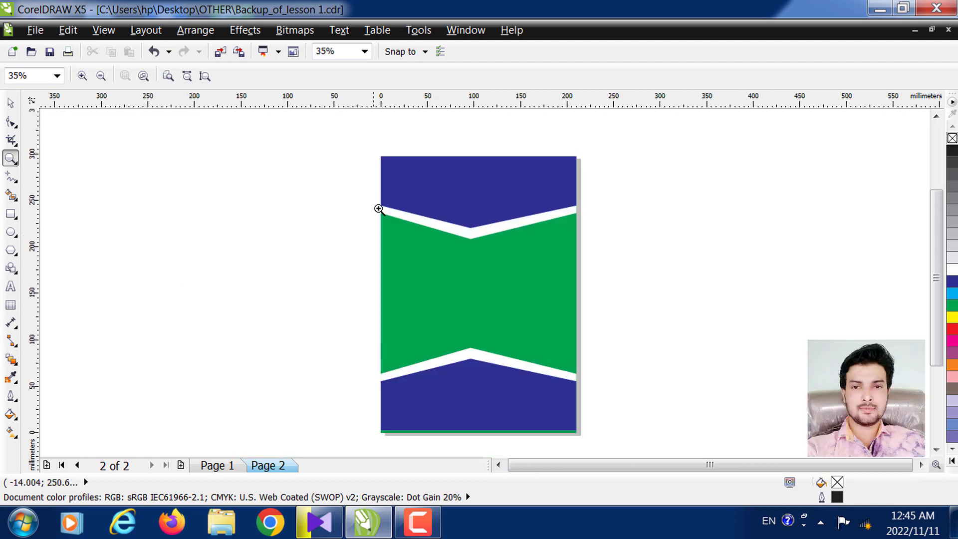
pyautogui.rightClick(372, 203)
pyautogui.click(413, 525)
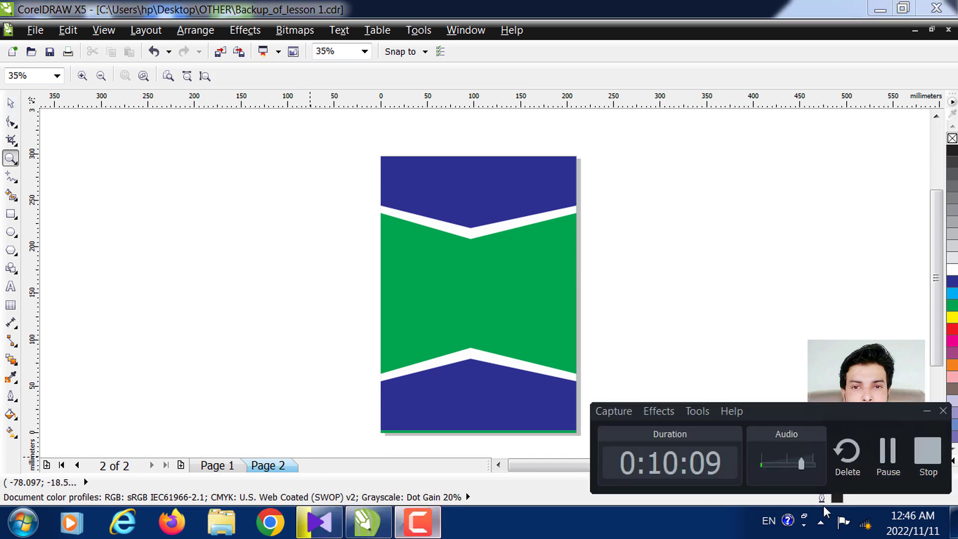
pyautogui.click(888, 449)
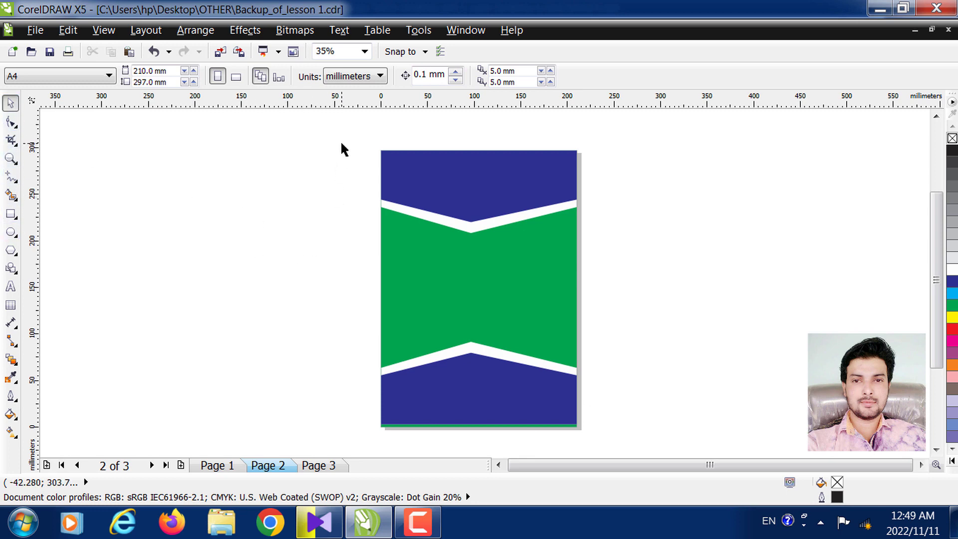
# Step: Delete the whole design from page 2 and add a page-sized rectangle filled orange (C0 M60 Y100 K0)
pyautogui.moveTo(353, 223); pyautogui.dragTo(611, 435)
pyautogui.press('Delete')
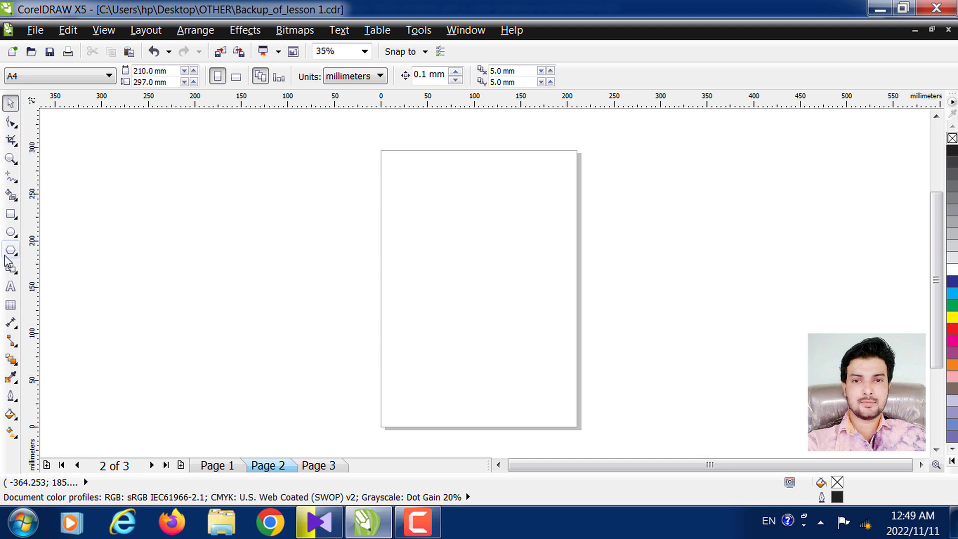
pyautogui.doubleClick(11, 215)
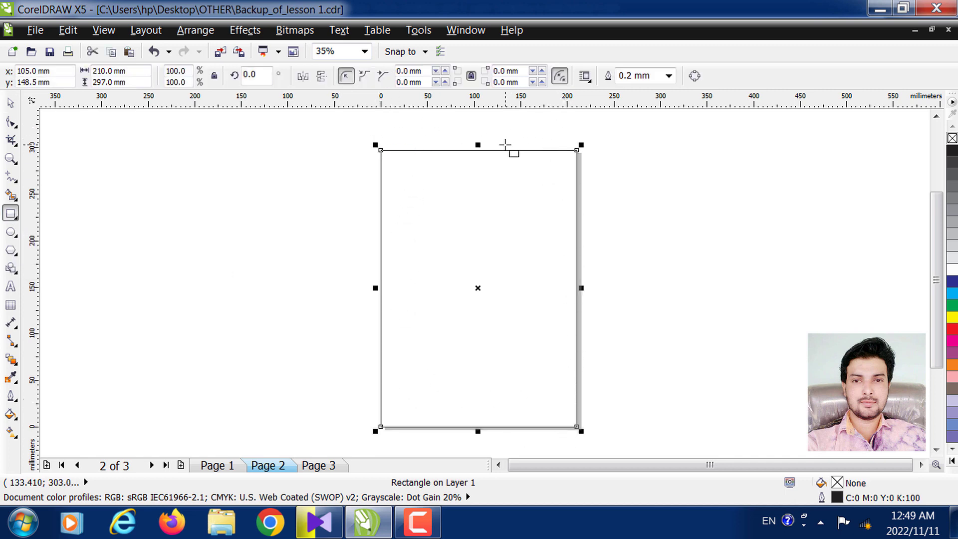
pyautogui.click(952, 364)
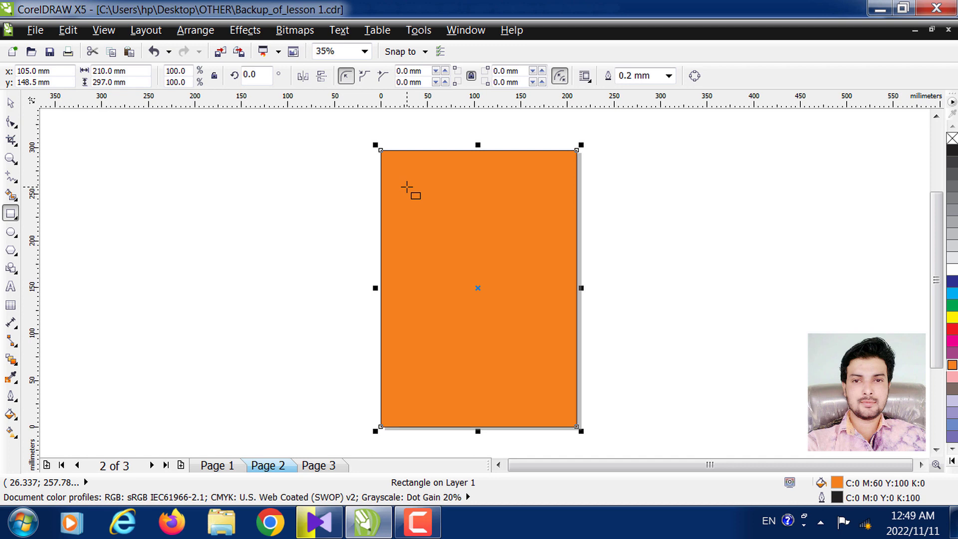
# Step: Make a copy of the orange rectangle shortened from below to about 58 mm high, and convert it to curves
pyautogui.click(11, 103)
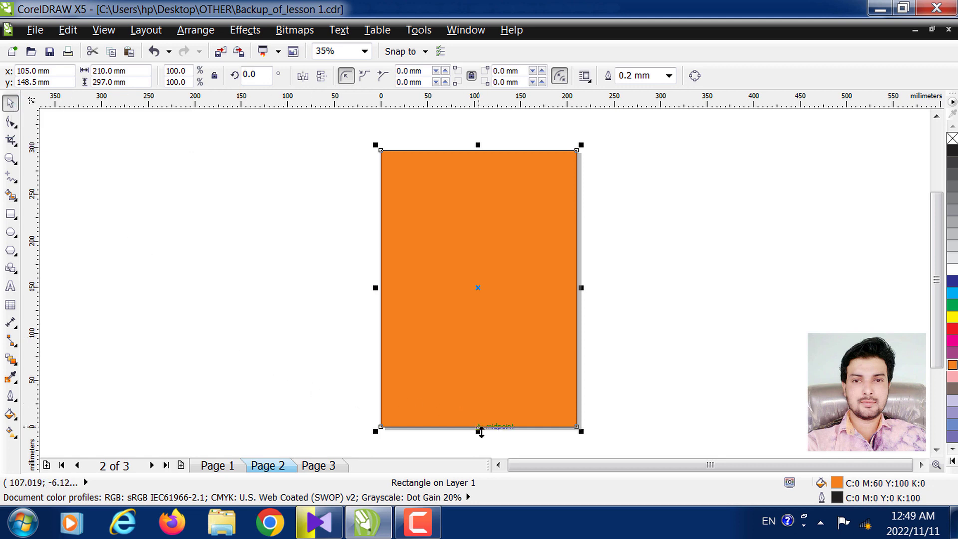
pyautogui.moveTo(478, 432); pyautogui.dragTo(483, 204)
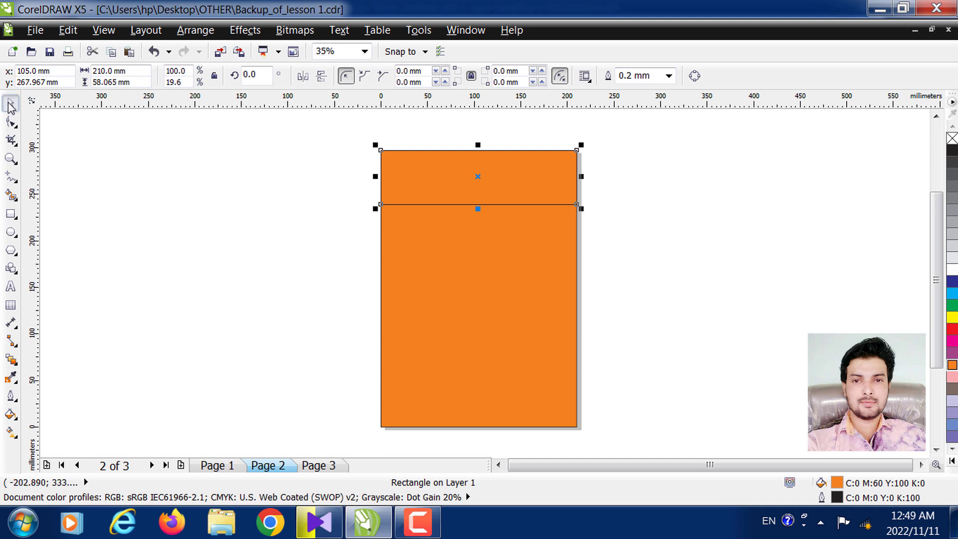
pyautogui.click(11, 125)
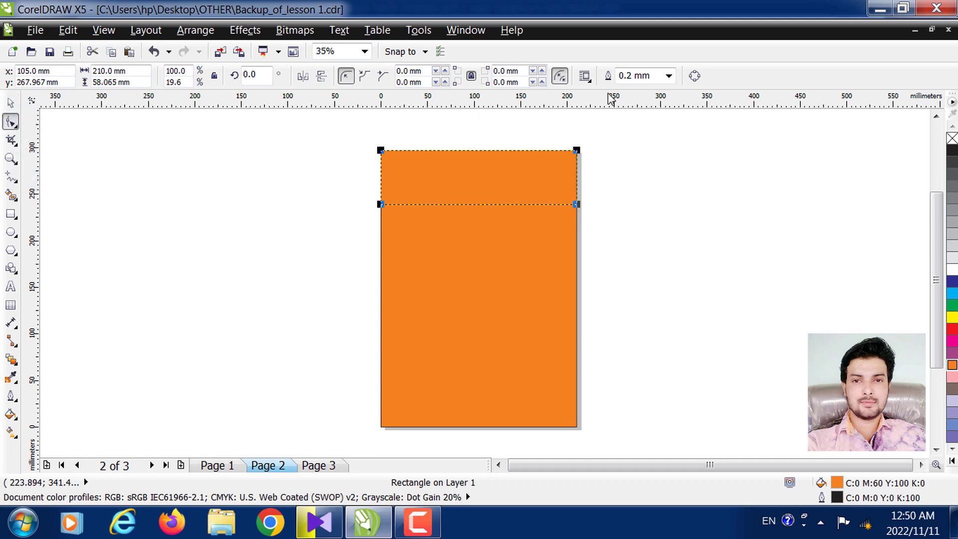
pyautogui.click(694, 77)
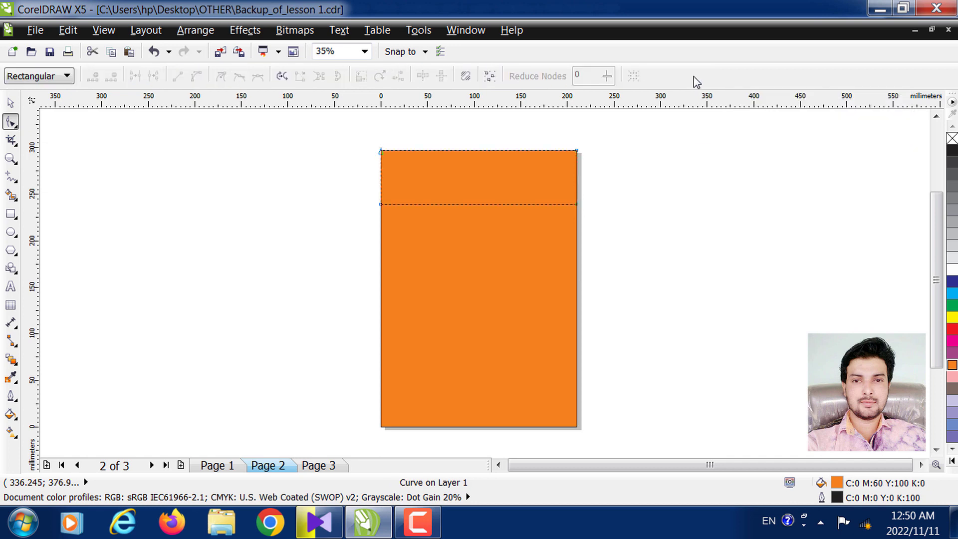
# Step: Try to adjust the shortened shape's lower edge near its midpoint, and undo the change
pyautogui.click(471, 204)
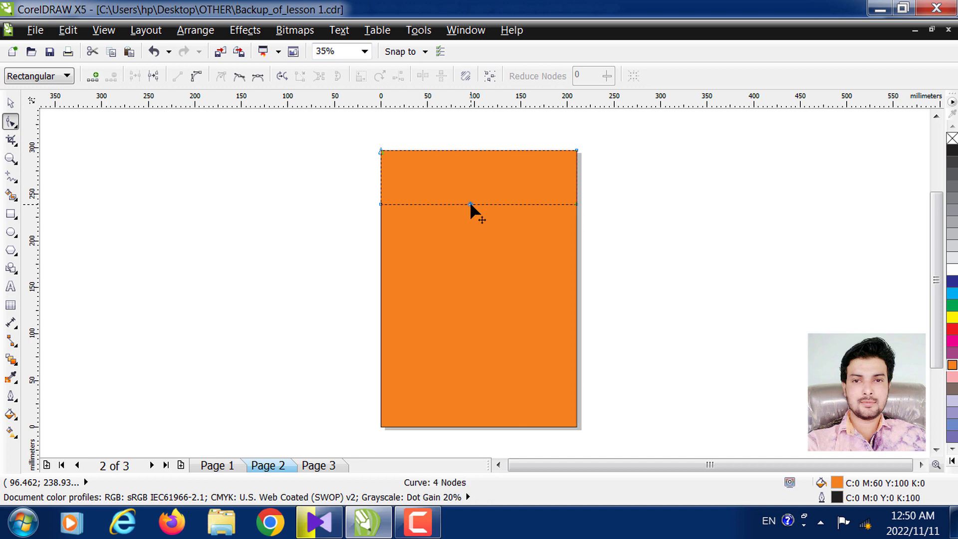
pyautogui.click(10, 158)
pyautogui.moveTo(375, 195); pyautogui.dragTo(616, 253)
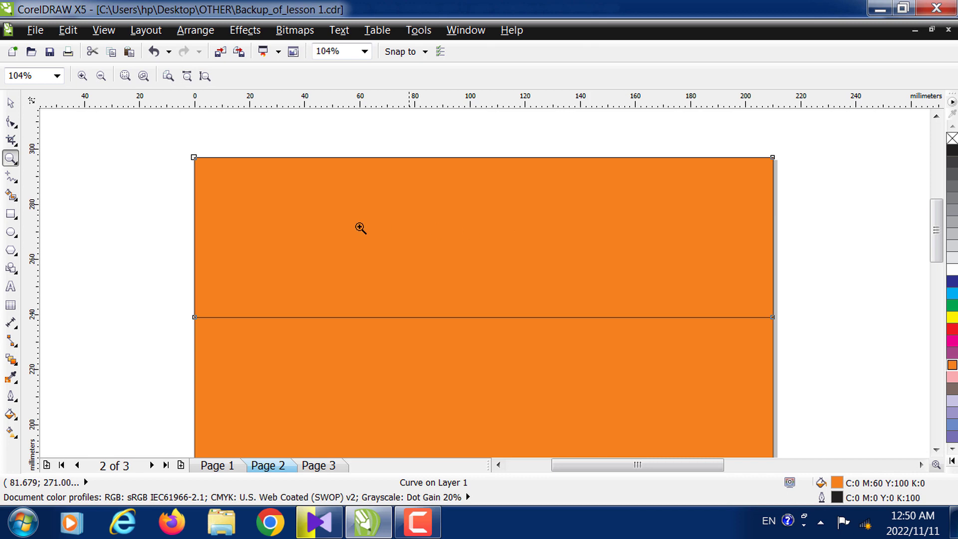
pyautogui.click(12, 127)
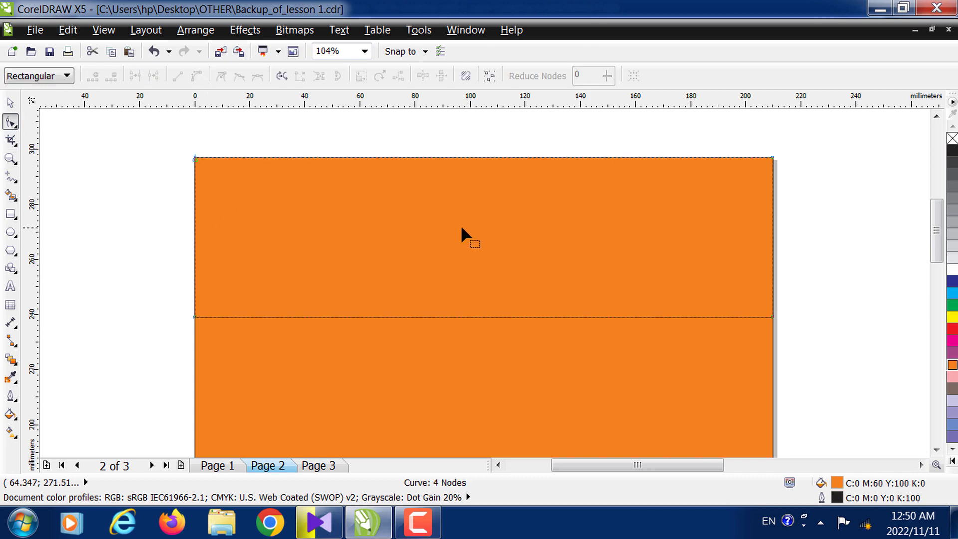
pyautogui.click(493, 317)
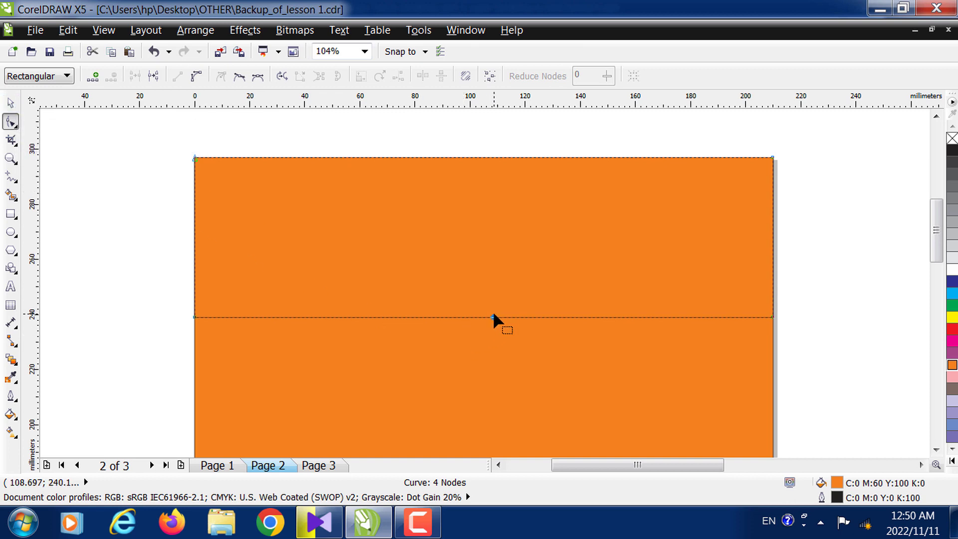
pyautogui.click(494, 326)
pyautogui.moveTo(493, 316)
pyautogui.mouseDown()
pyautogui.moveTo(493, 295)
pyautogui.moveTo(489, 316)
pyautogui.mouseUp()
pyautogui.hotkey('ctrl', 'z')
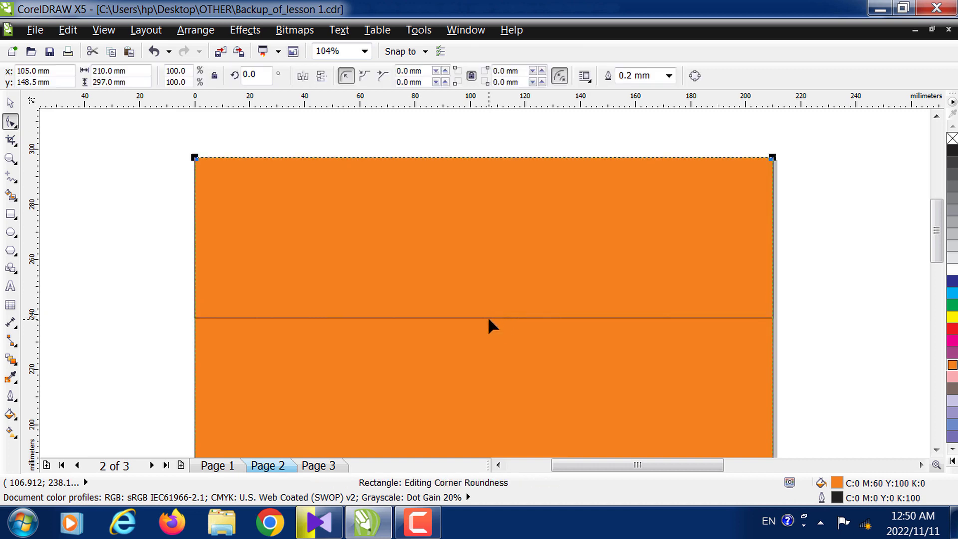
# Step: Convert the shortened rectangle to curves and reshape its straight lower edge into an upward arch rising about 26 mm
pyautogui.hotkey('ctrl', 'q')
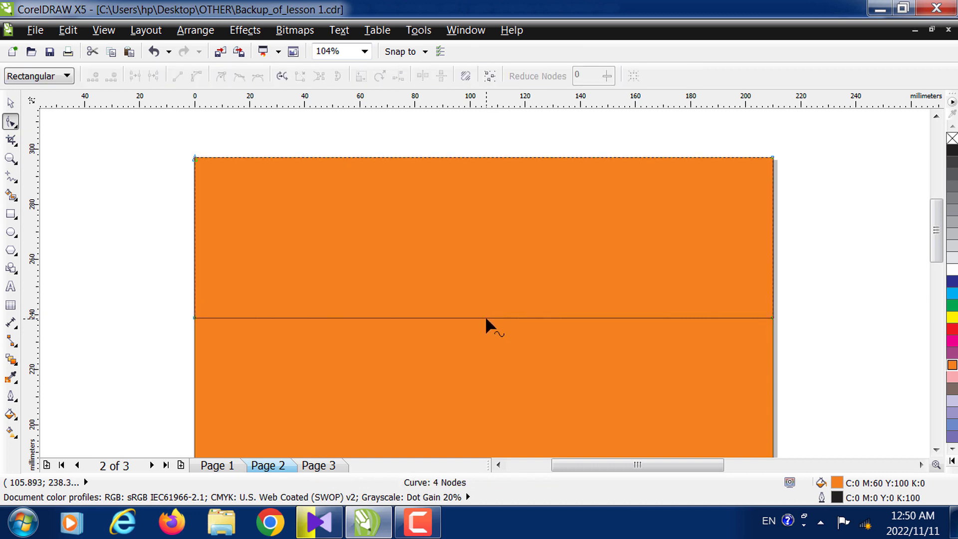
pyautogui.click(486, 318)
pyautogui.rightClick(483, 317)
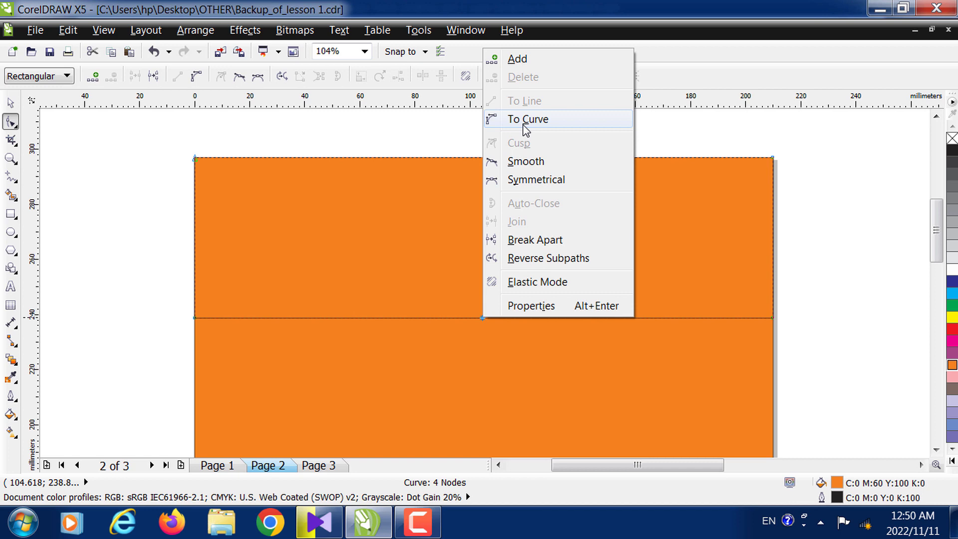
pyautogui.click(524, 126)
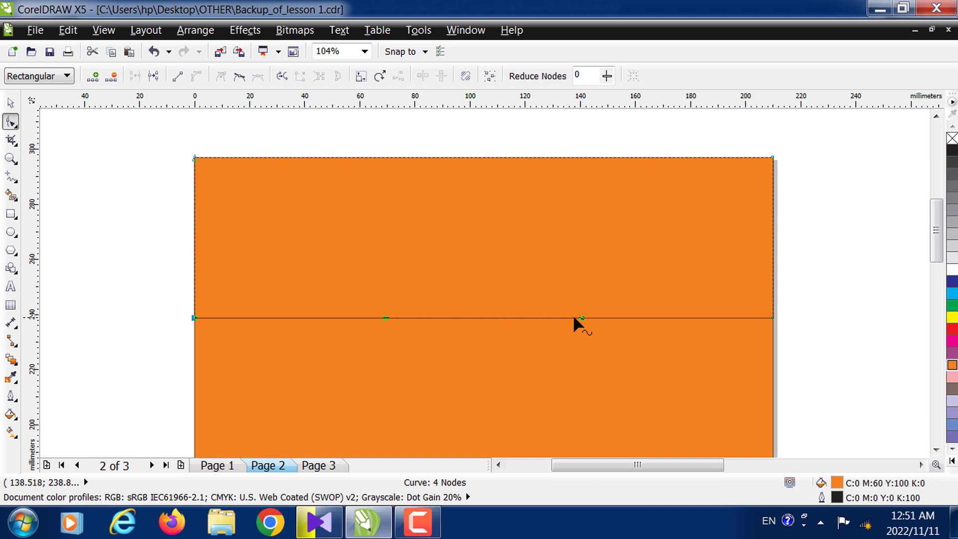
pyautogui.click(485, 318)
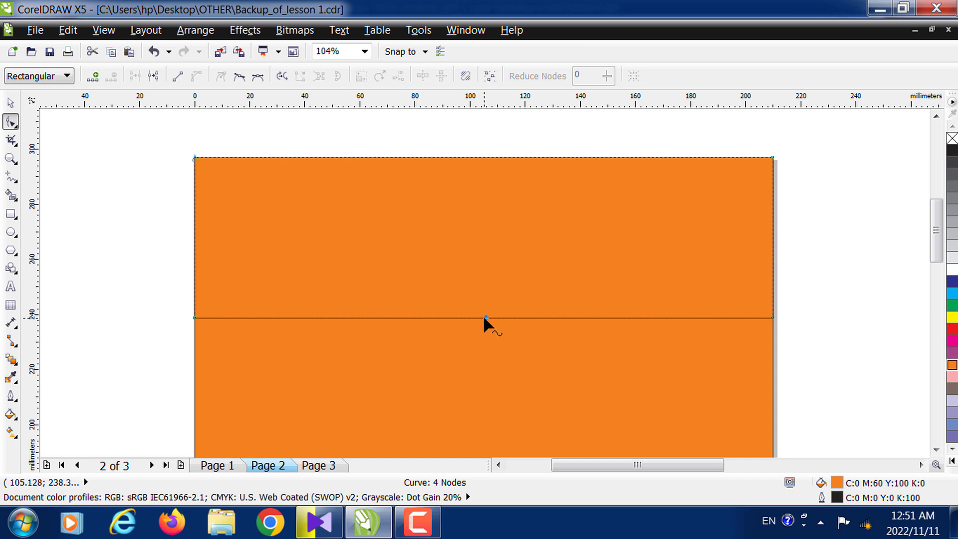
pyautogui.moveTo(485, 317); pyautogui.dragTo(491, 240)
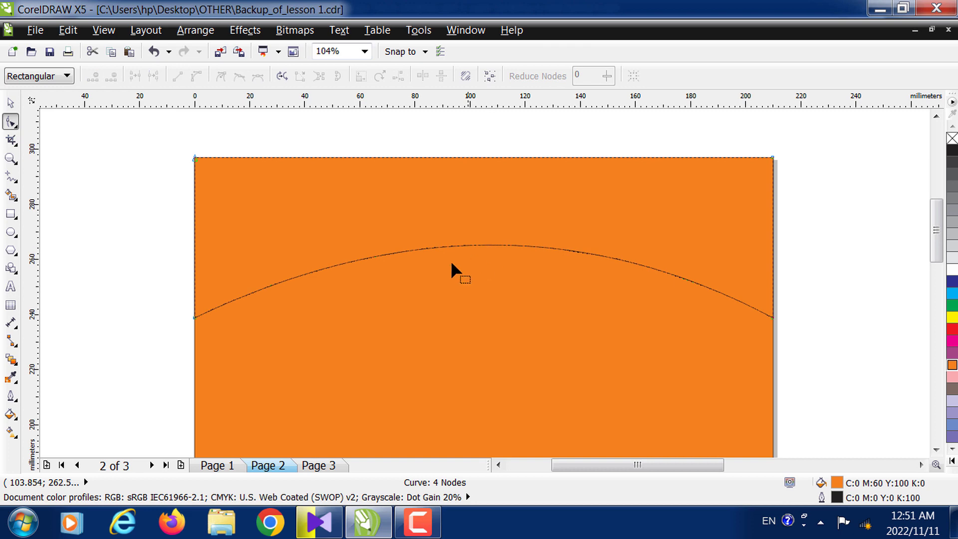
# Step: Fill the arched shape at the page's top with white and clear the selection
pyautogui.click(11, 158)
pyautogui.hotkey('shift', 'F4')
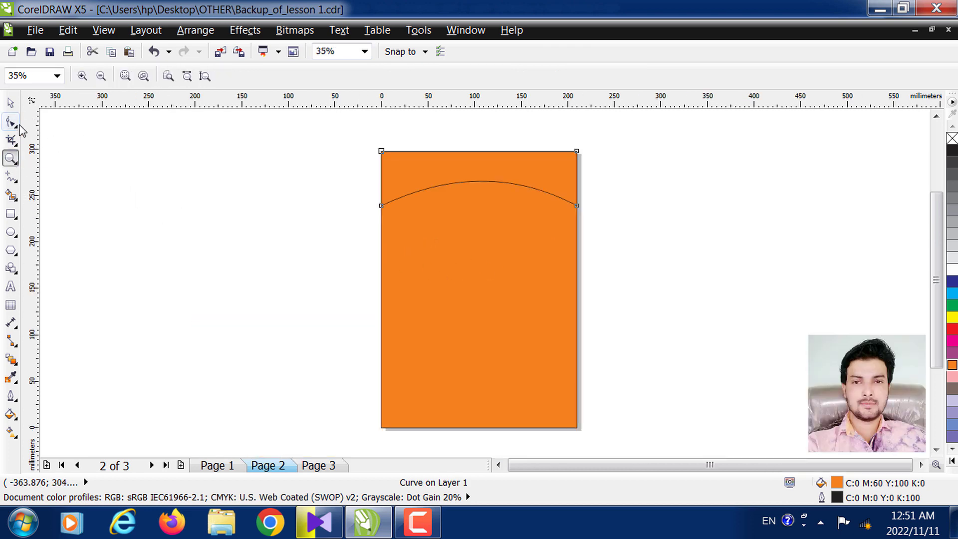
pyautogui.click(10, 102)
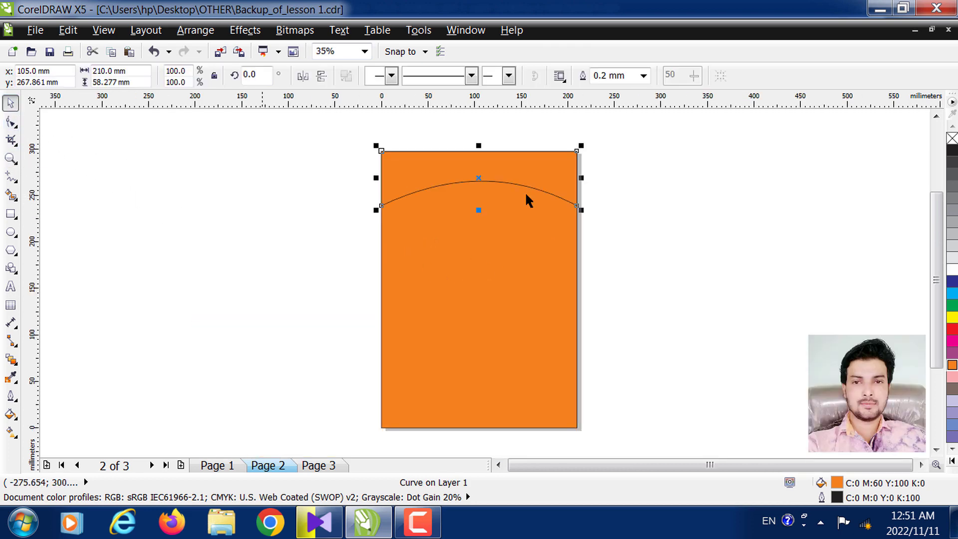
pyautogui.click(951, 271)
pyautogui.click(261, 253)
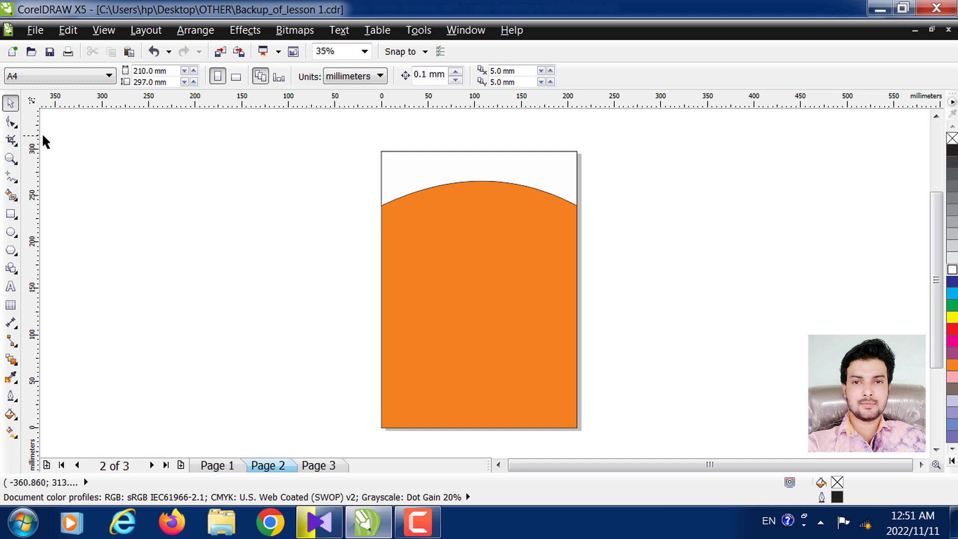
# Step: Make a vertically mirrored copy of the white arched shape directly below the original
pyautogui.moveTo(360, 143); pyautogui.dragTo(620, 238)
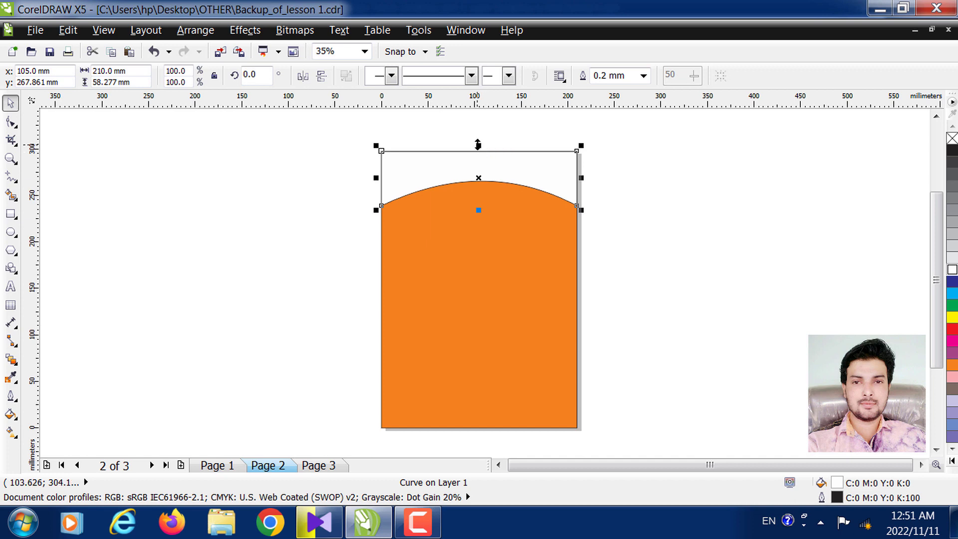
pyautogui.moveTo(479, 145); pyautogui.dragTo(478, 238)
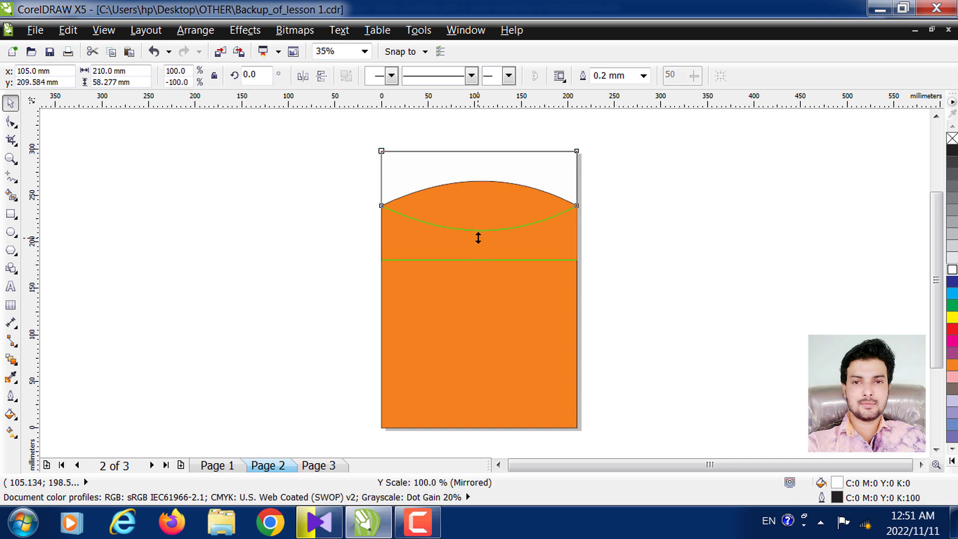
pyautogui.moveTo(478, 238); pyautogui.dragTo(476, 235)
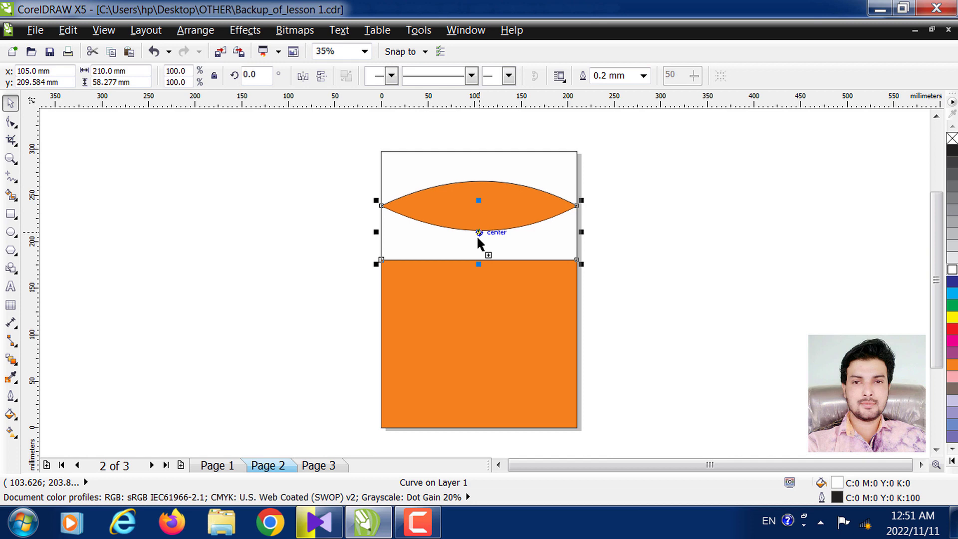
# Step: Move the mirrored arched shape straight down to the page's lower edge and clear the selection
pyautogui.click(667, 198)
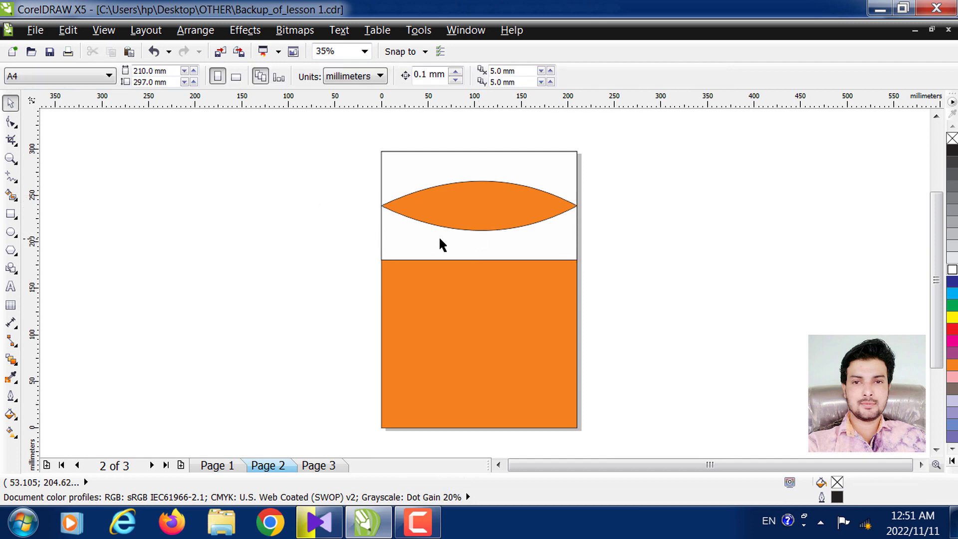
pyautogui.click(461, 240)
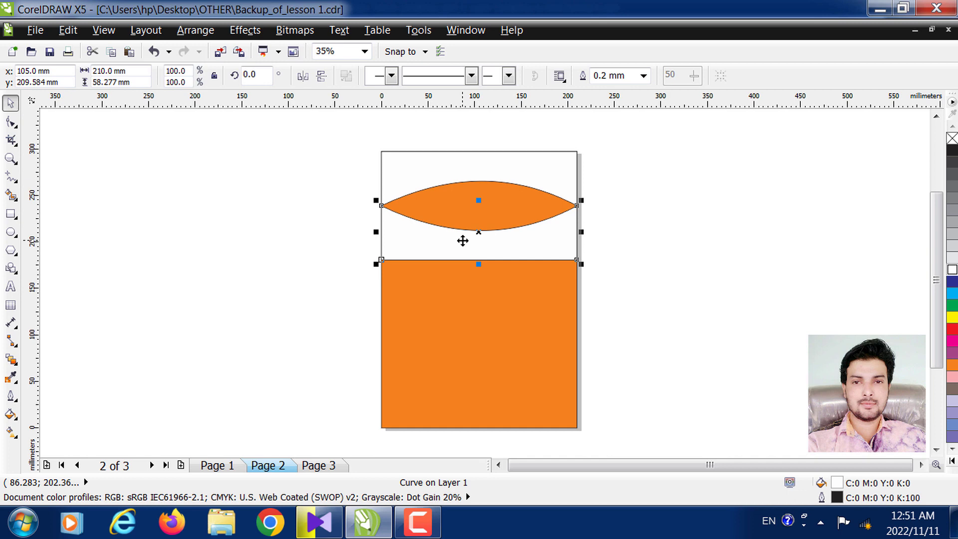
pyautogui.hotkey('ctrl', 'b')
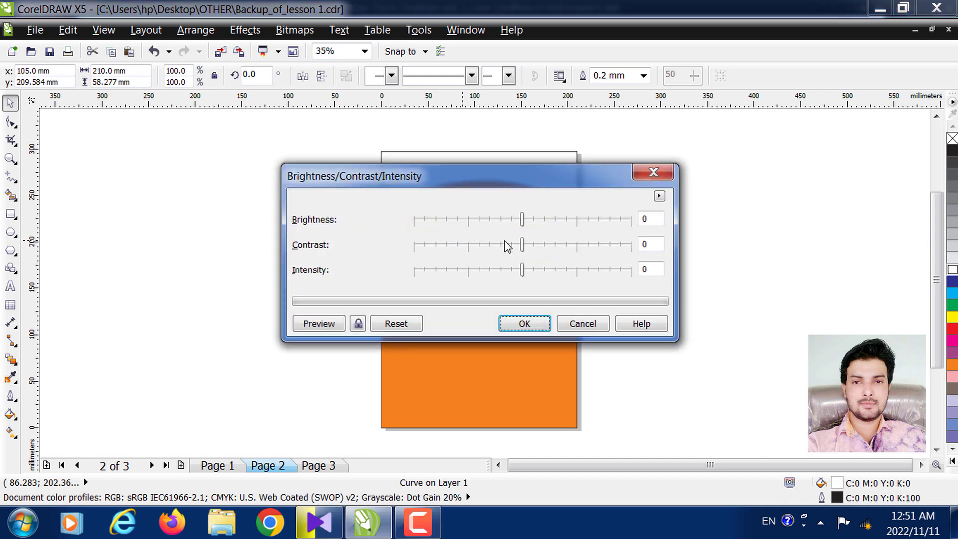
pyautogui.click(605, 324)
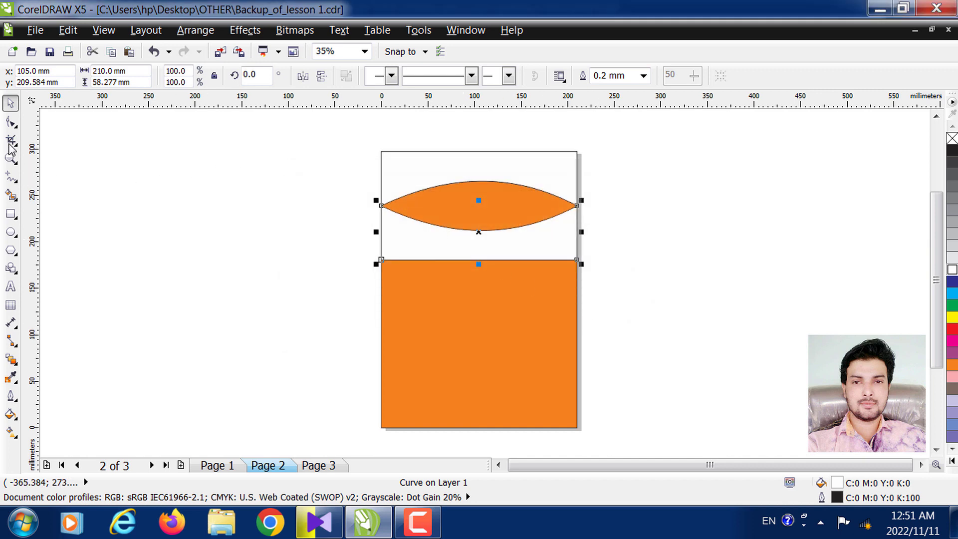
pyautogui.moveTo(479, 248); pyautogui.dragTo(478, 417)
pyautogui.click(307, 262)
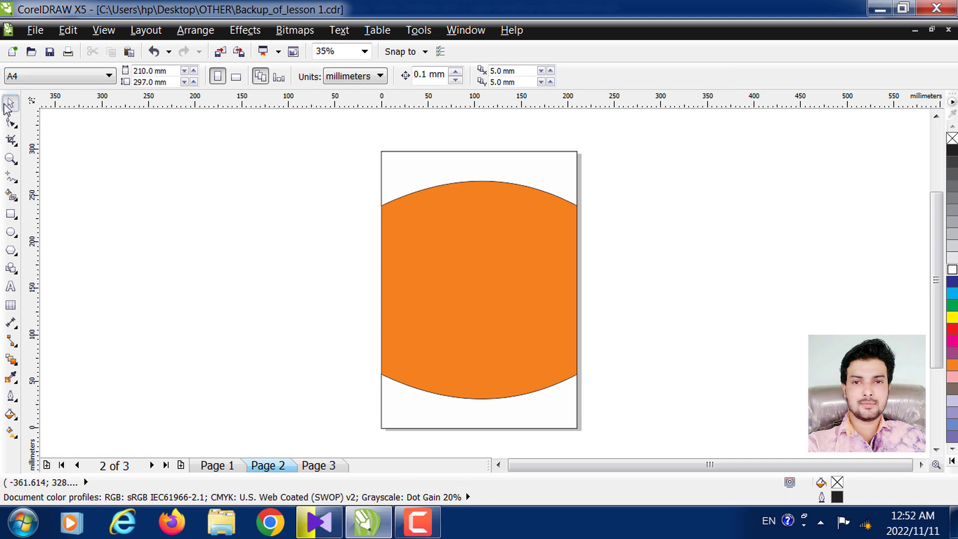
# Step: Fill both arched shapes with red and the background rectangle with pale lavender (C20 M20 Y0 K0)
pyautogui.click(433, 176)
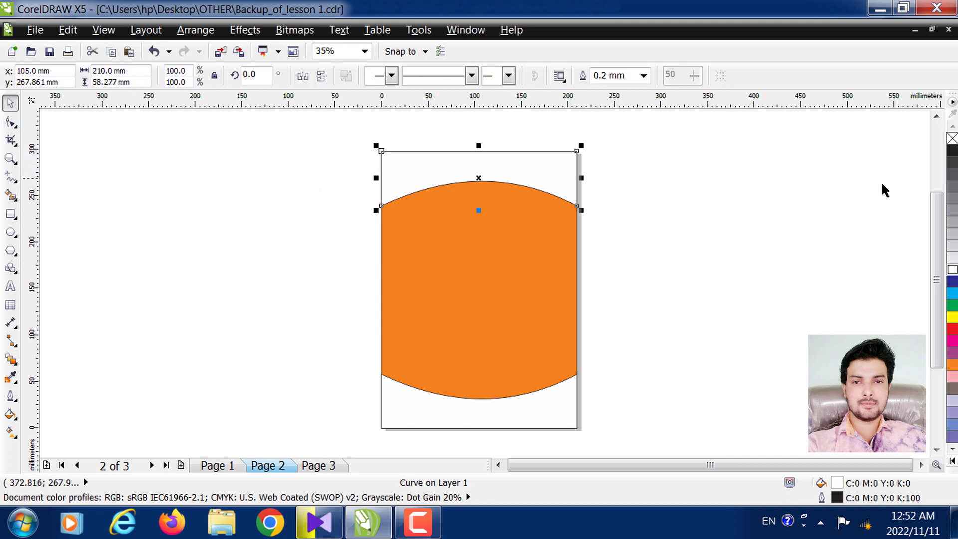
pyautogui.click(952, 329)
pyautogui.click(543, 405)
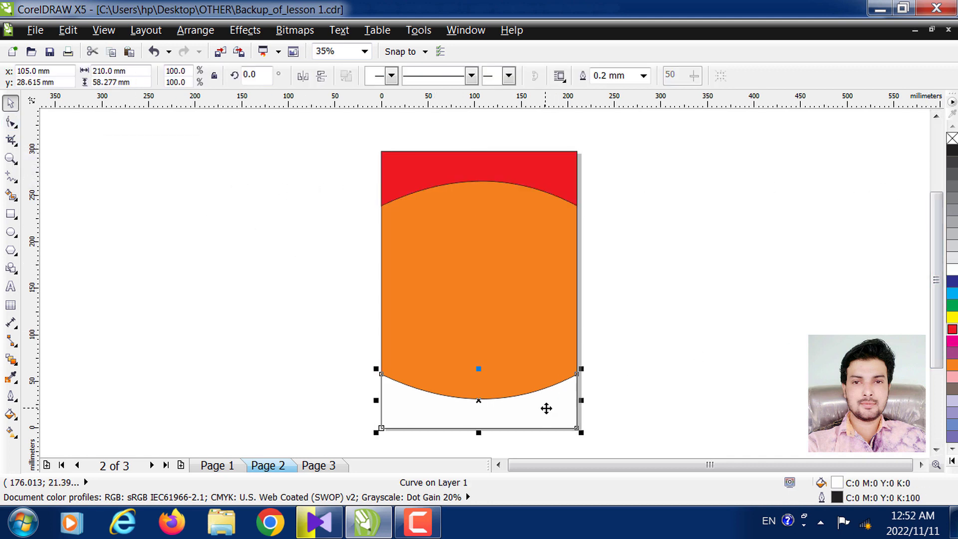
pyautogui.click(952, 329)
pyautogui.click(752, 271)
pyautogui.click(428, 265)
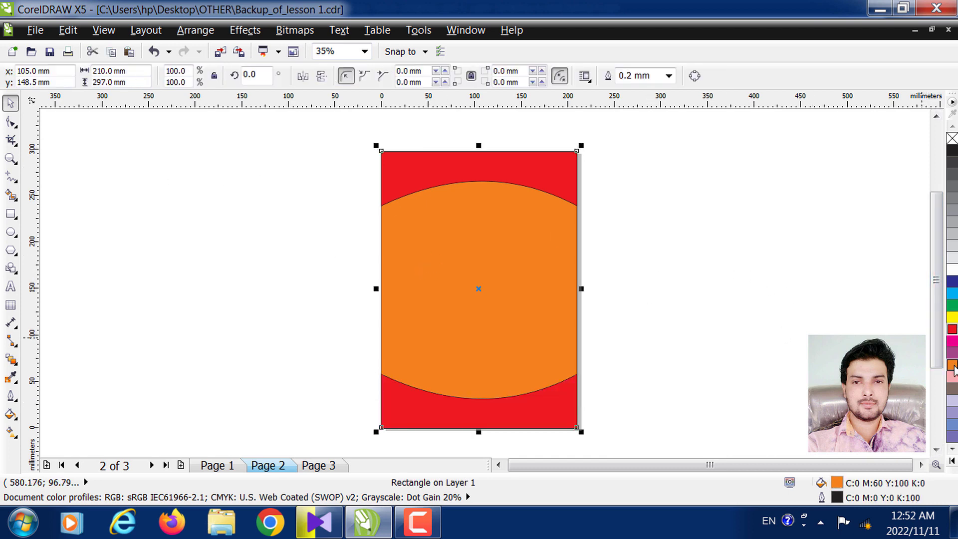
pyautogui.click(952, 401)
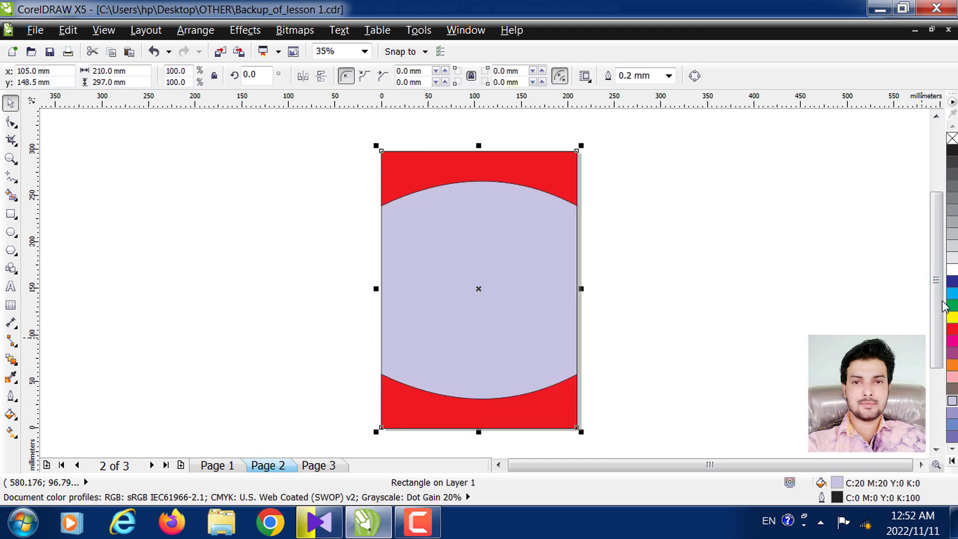
# Step: Select the background rectangle and both arched shapes together and try shifting them slightly
pyautogui.click(543, 193)
pyautogui.click(328, 144)
pyautogui.moveTo(328, 143); pyautogui.dragTo(630, 431)
pyautogui.moveTo(479, 283); pyautogui.dragTo(487, 280)
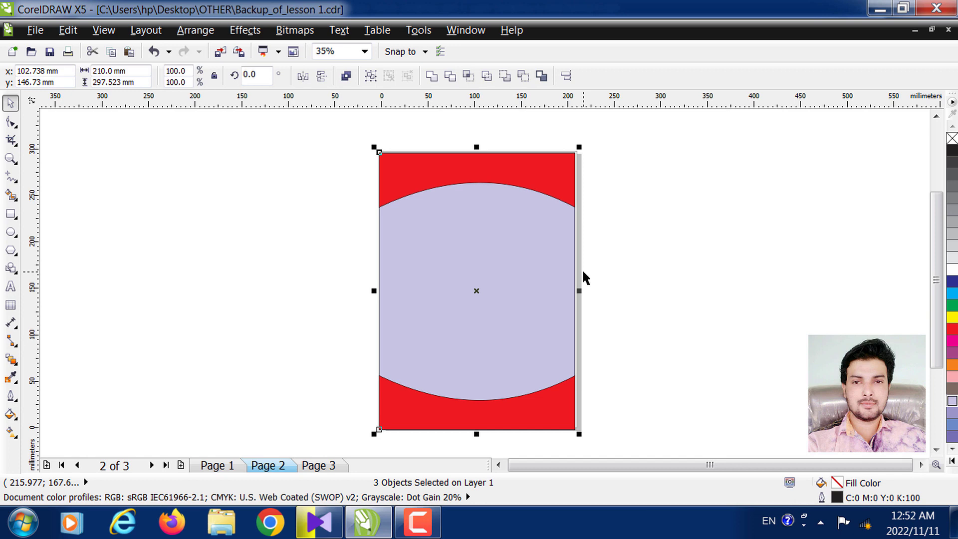
pyautogui.click(418, 514)
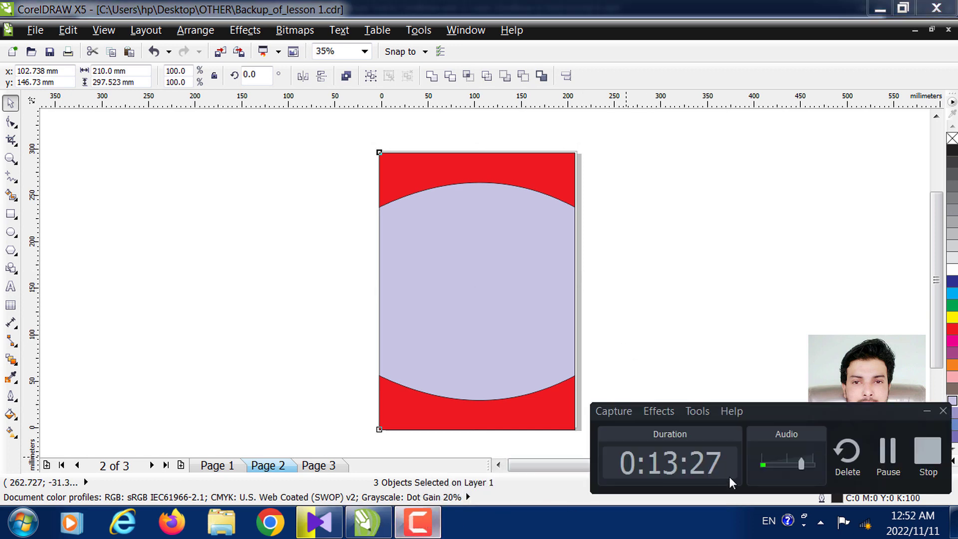
pyautogui.click(883, 451)
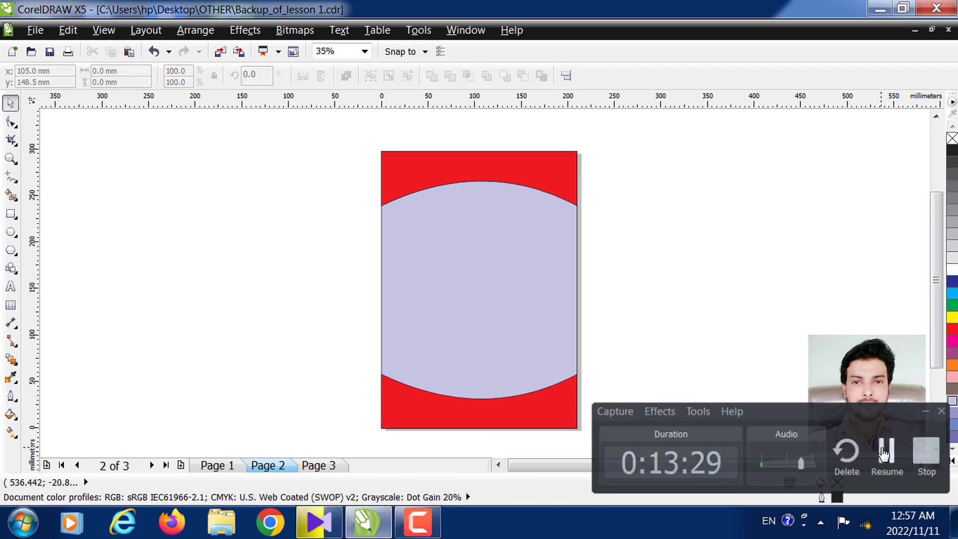
pyautogui.press('F9')
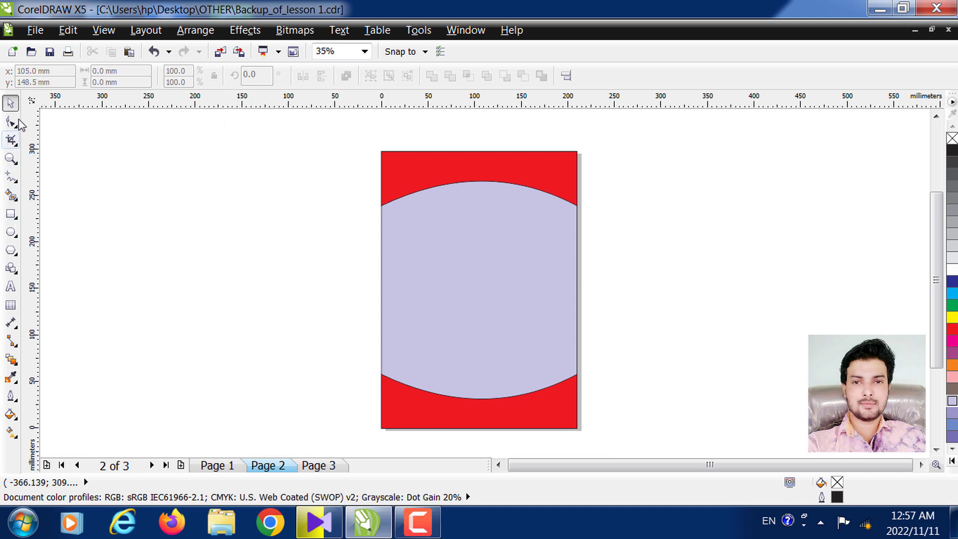
# Step: Delete both red arched shapes and the lavender background rectangle to empty the page
pyautogui.click(434, 182)
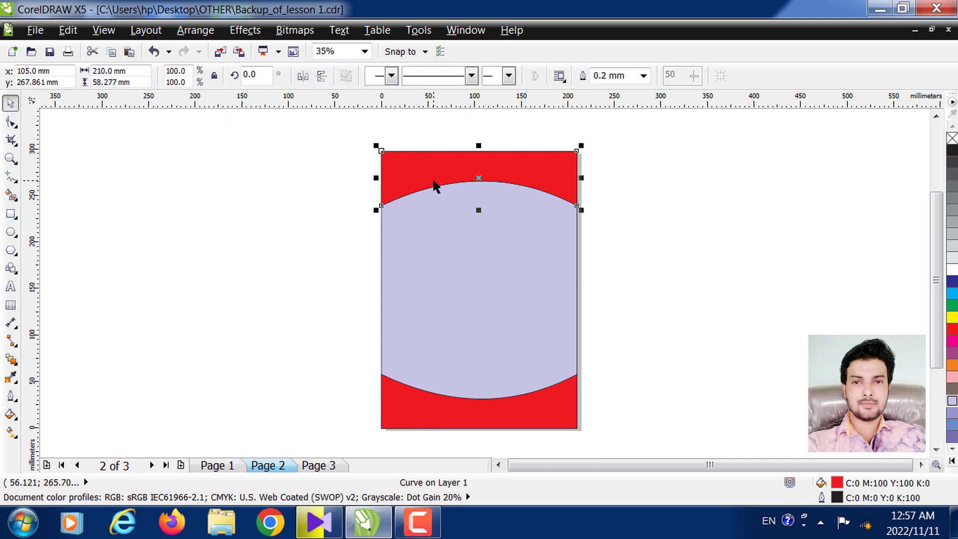
pyautogui.press('Delete')
pyautogui.moveTo(360, 142); pyautogui.dragTo(595, 439)
pyautogui.press('Delete')
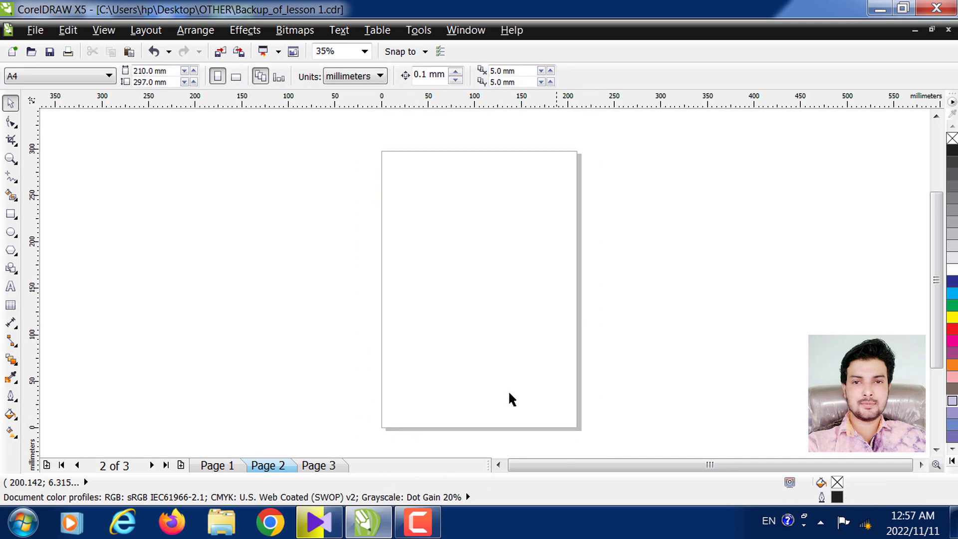
# Step: Draw a rectangle about 135 by 111 mm in the upper middle of the page
pyautogui.click(10, 215)
pyautogui.moveTo(405, 204); pyautogui.dragTo(531, 308)
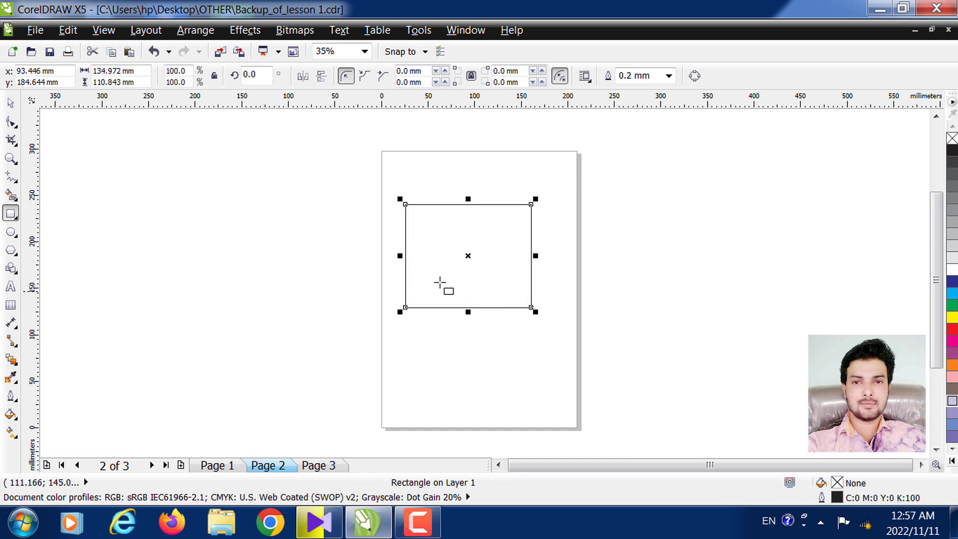
pyautogui.click(9, 122)
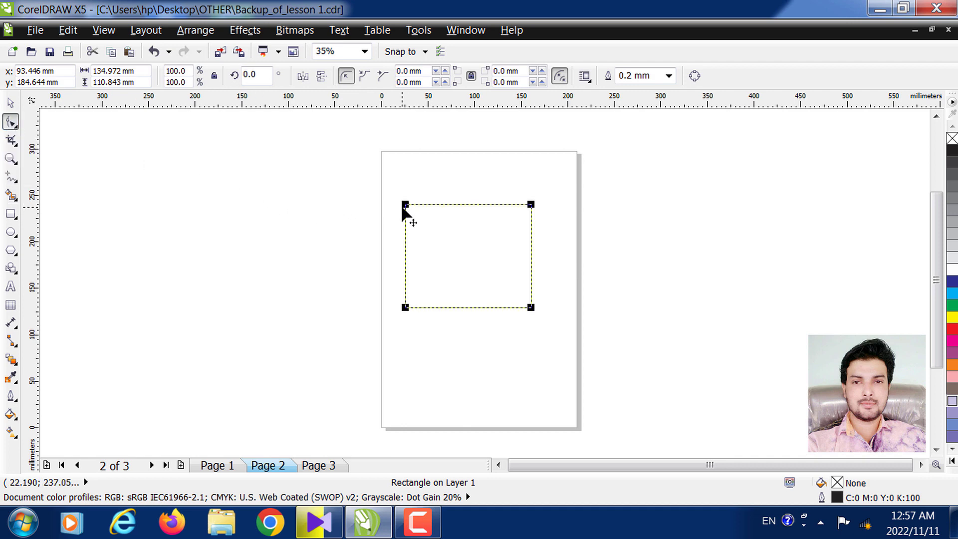
pyautogui.click(10, 102)
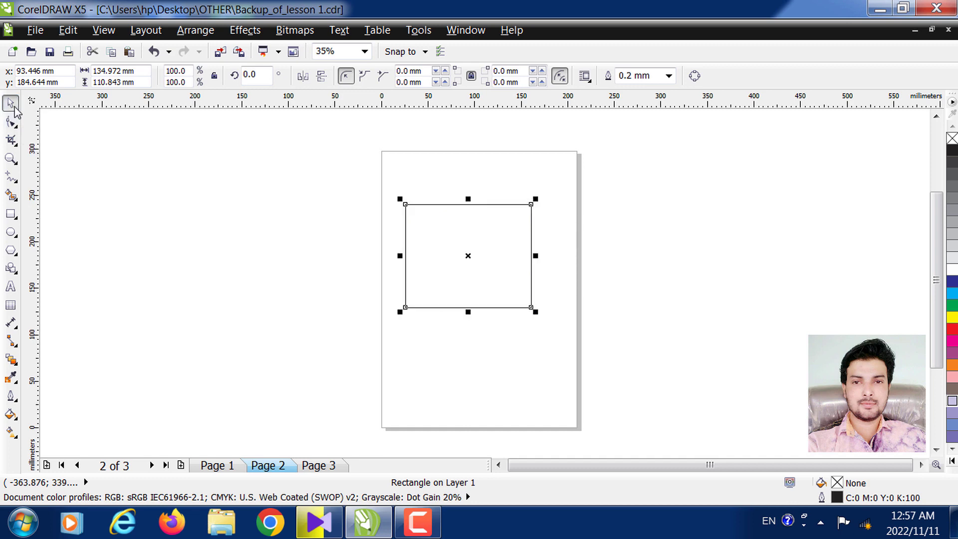
# Step: Convert the rectangle to curves and delete its upper-left corner node to leave a right triangle
pyautogui.click(694, 76)
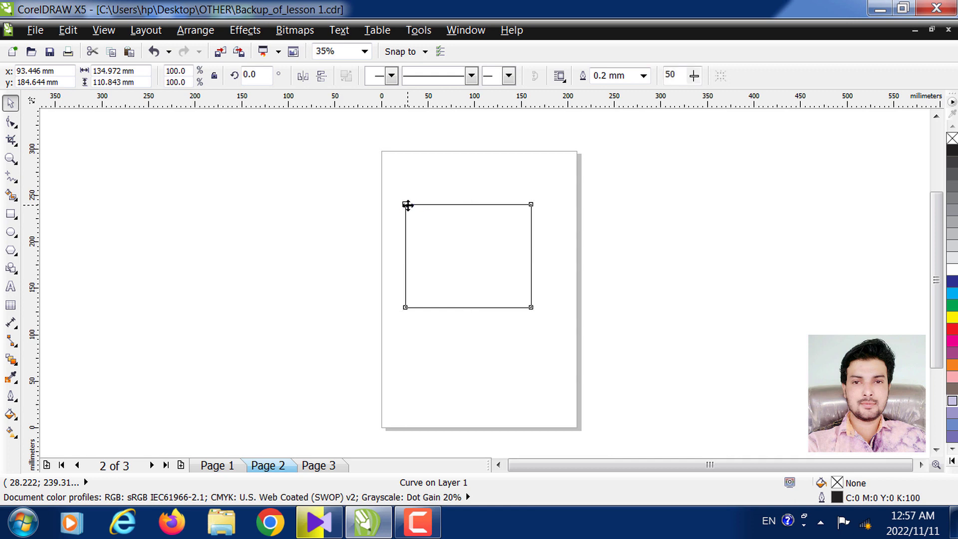
pyautogui.press('F10')
pyautogui.press('Delete')
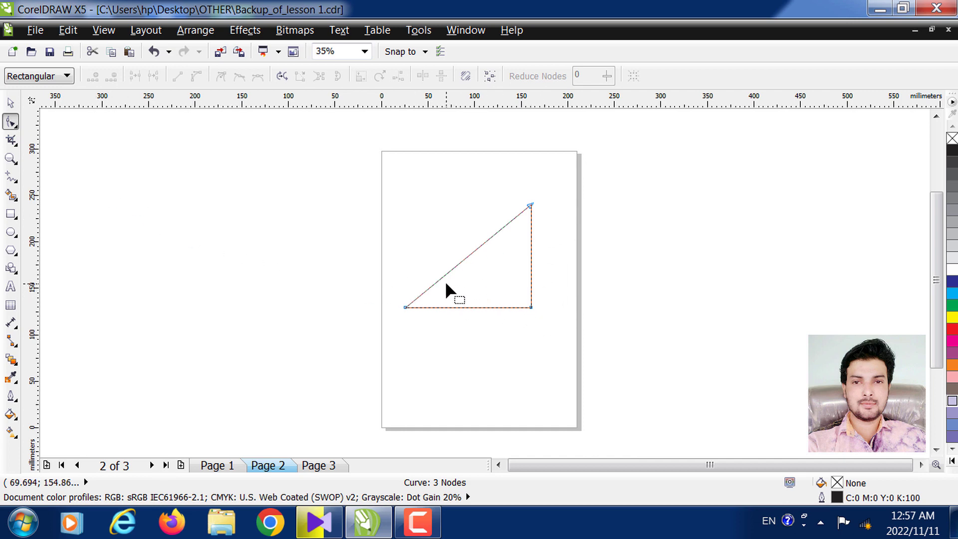
# Step: Add a node on the triangle's sloping edge, about a quarter of the way up from its lower end
pyautogui.click(10, 159)
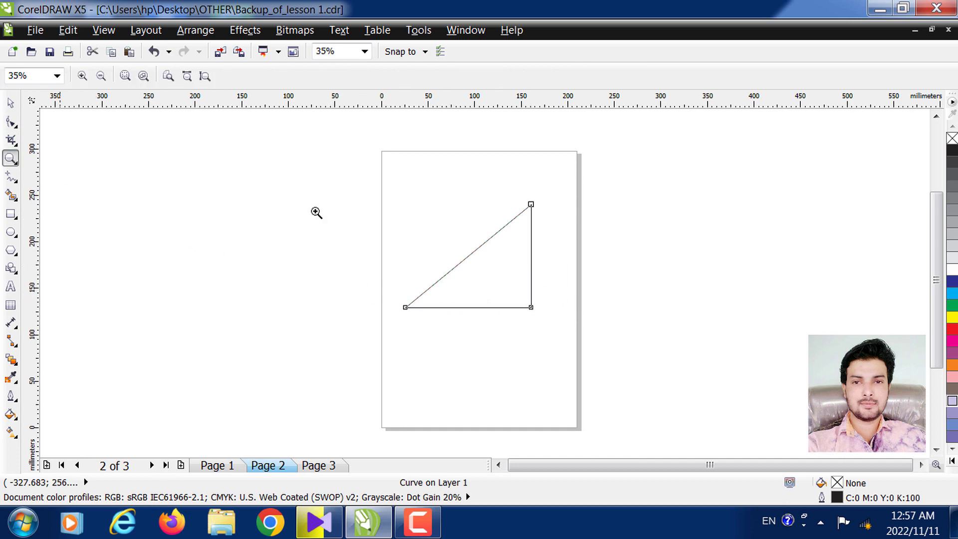
pyautogui.moveTo(359, 181); pyautogui.dragTo(578, 328)
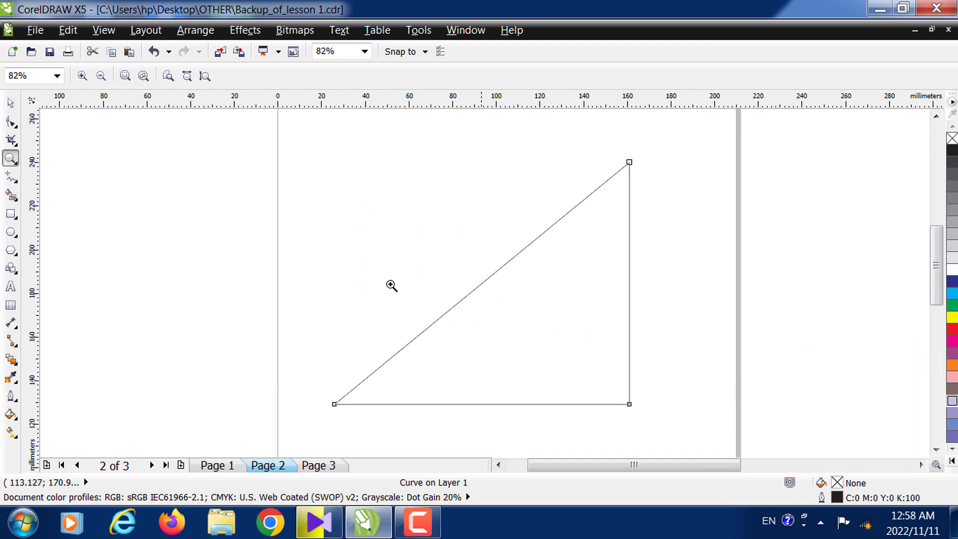
pyautogui.click(10, 105)
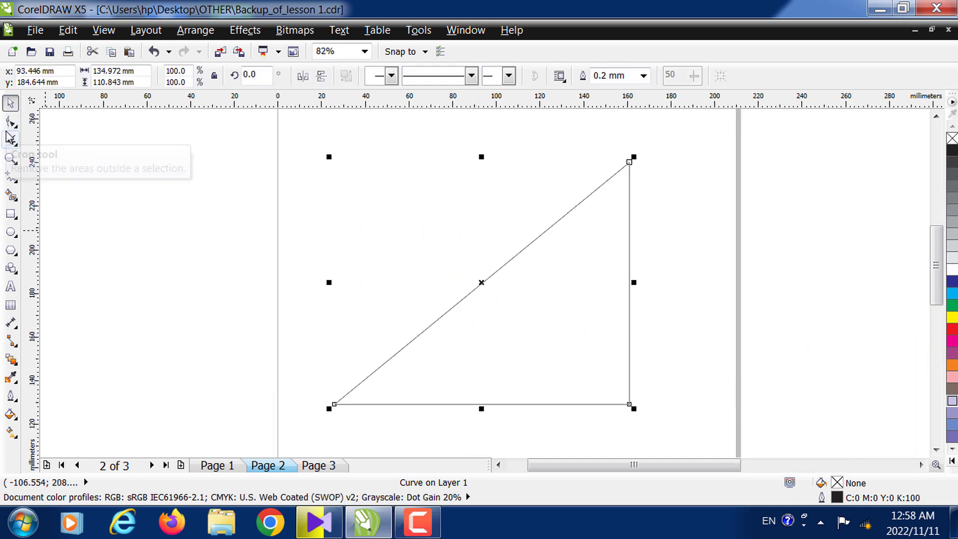
pyautogui.click(10, 126)
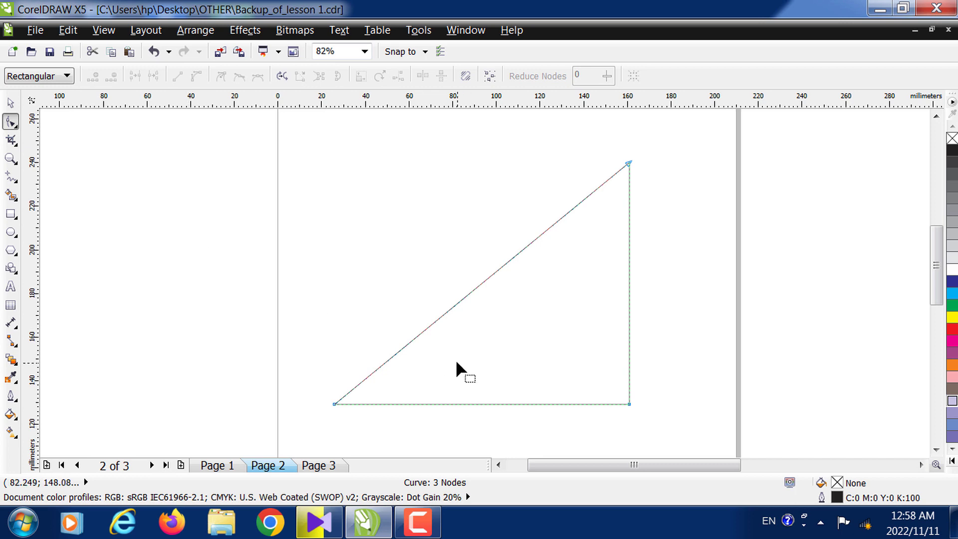
pyautogui.doubleClick(404, 345)
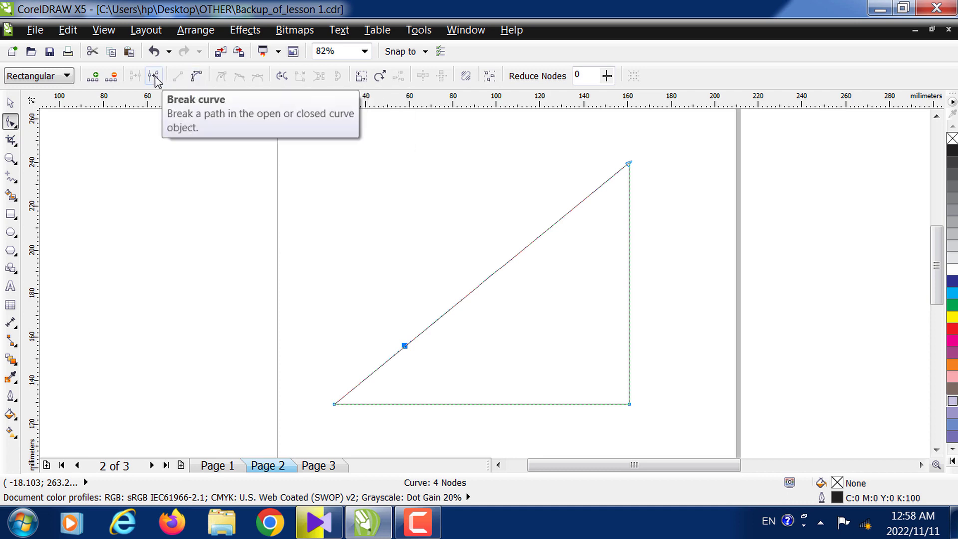
# Step: Convert the short segment below the new node to a curve and bend it into an upward hump with its handles
pyautogui.click(196, 76)
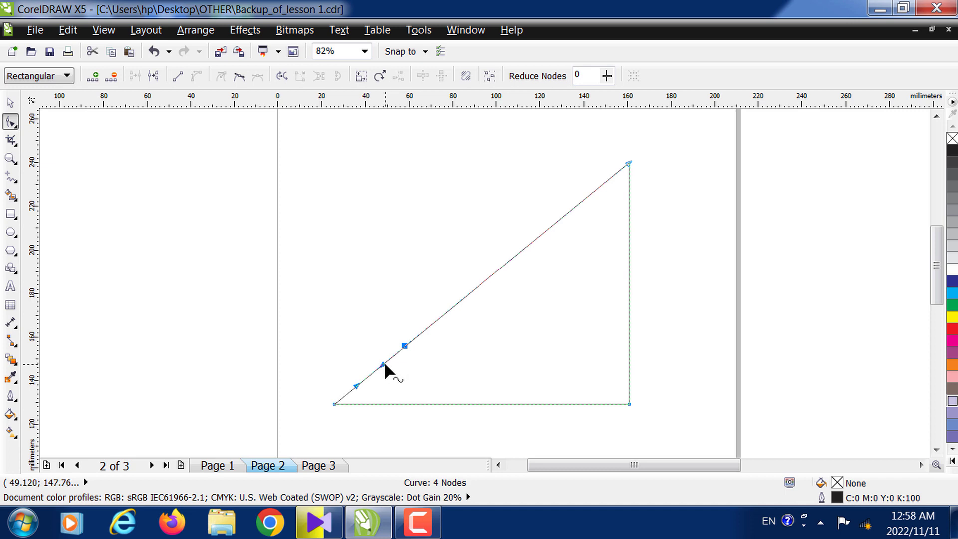
pyautogui.moveTo(383, 364); pyautogui.dragTo(346, 320)
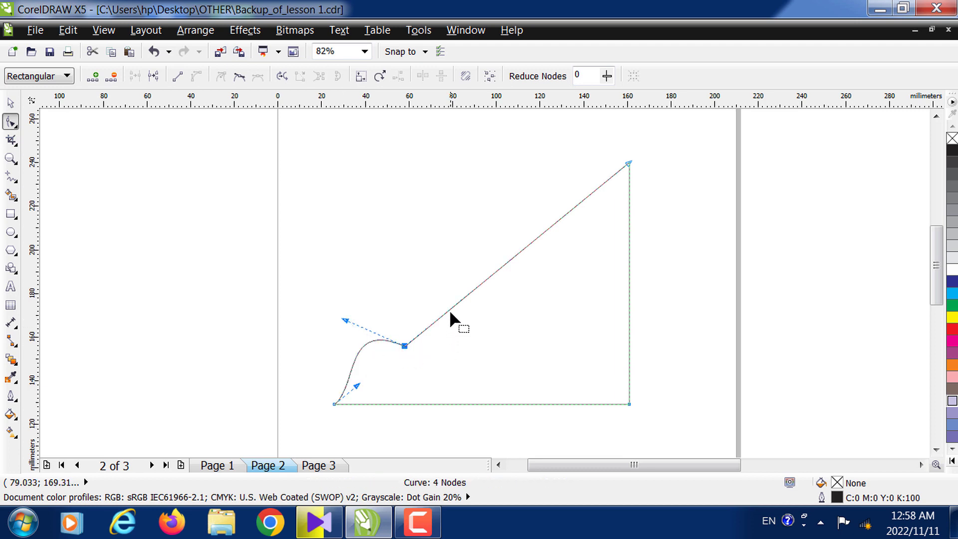
pyautogui.moveTo(355, 385); pyautogui.dragTo(342, 373)
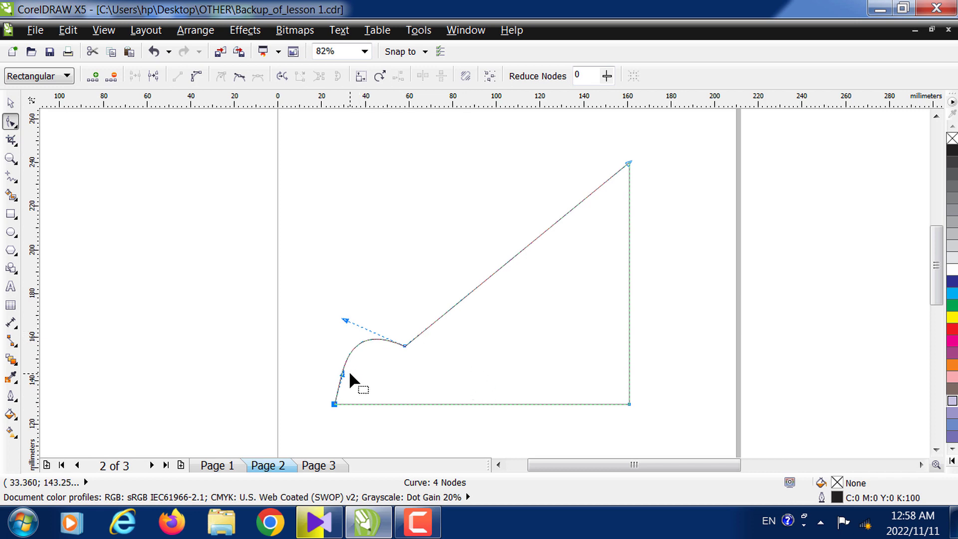
# Step: Convert the long upper segment of the sloping edge to a curve, and turn it back into a line
pyautogui.click(436, 321)
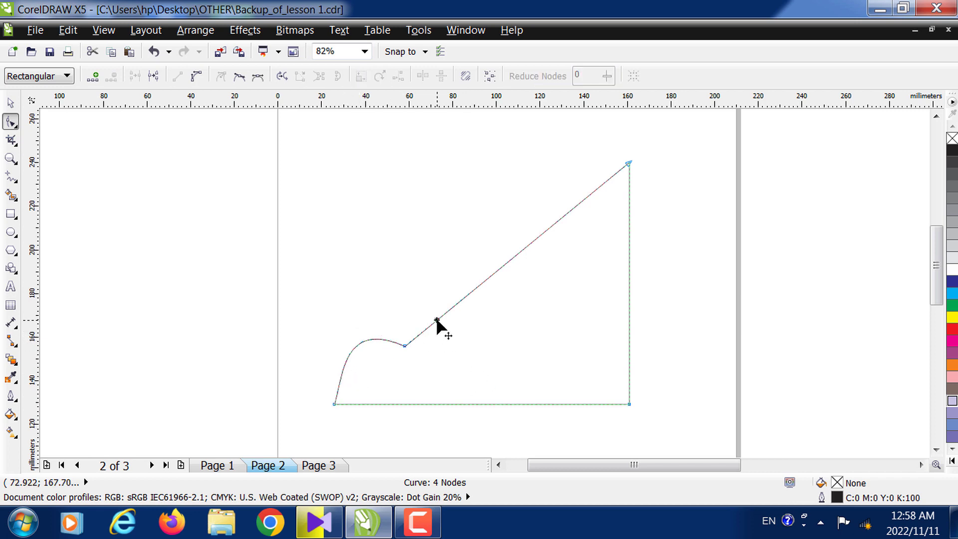
pyautogui.rightClick(436, 320)
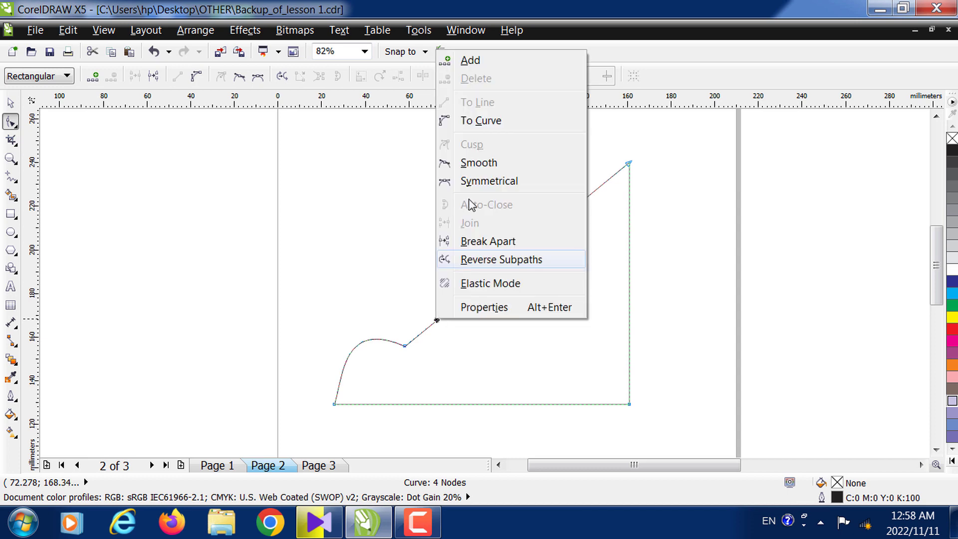
pyautogui.click(483, 121)
pyautogui.click(439, 318)
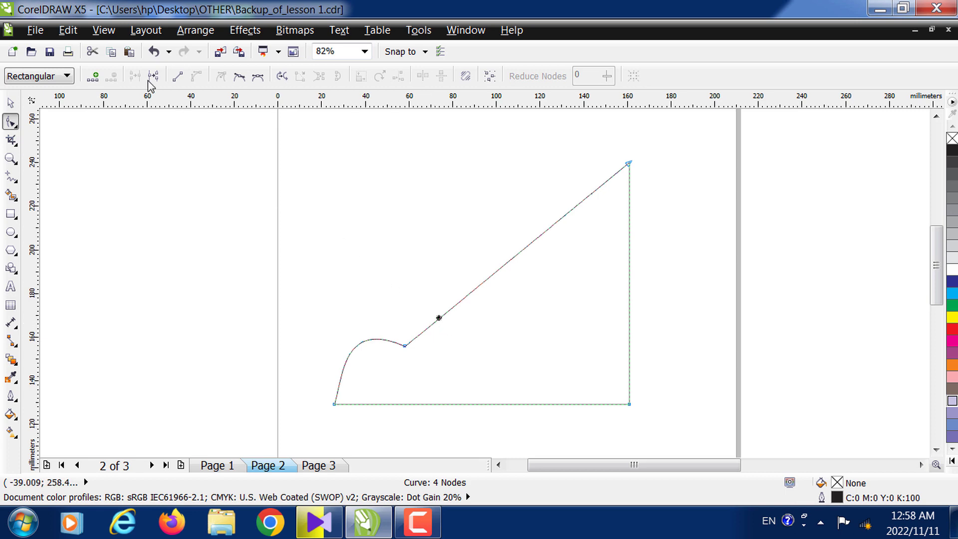
pyautogui.rightClick(439, 317)
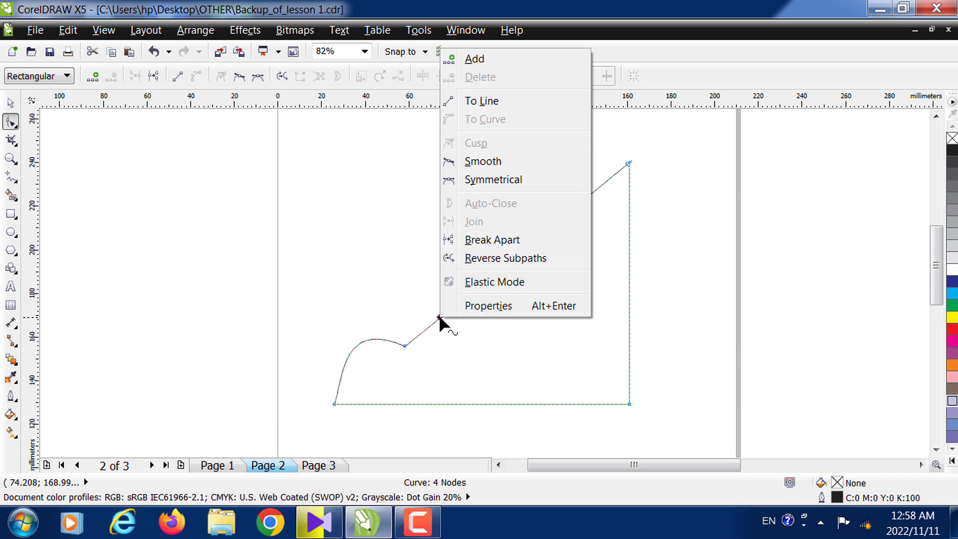
pyautogui.click(501, 107)
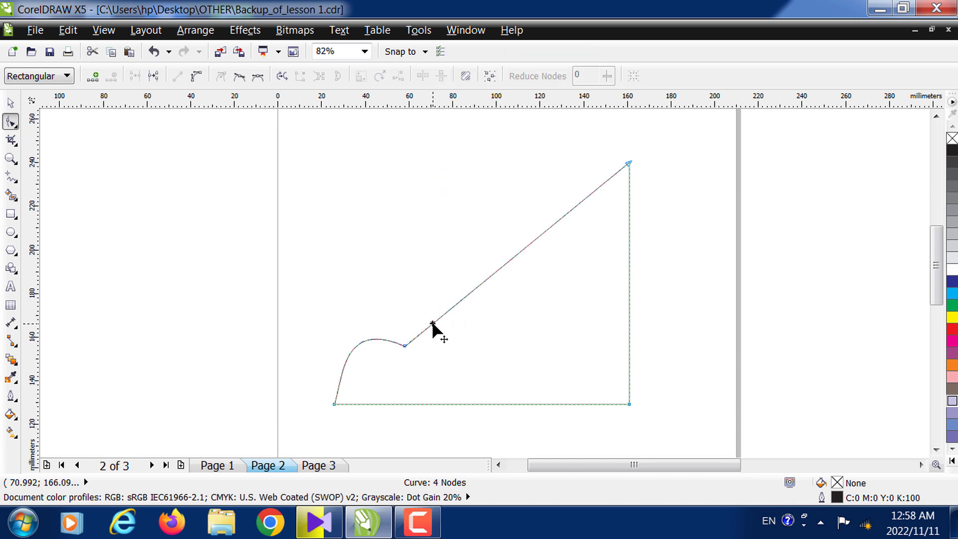
# Step: Shift the long straight segment of the sloping edge slightly up and to the left
pyautogui.moveTo(432, 321); pyautogui.dragTo(428, 319)
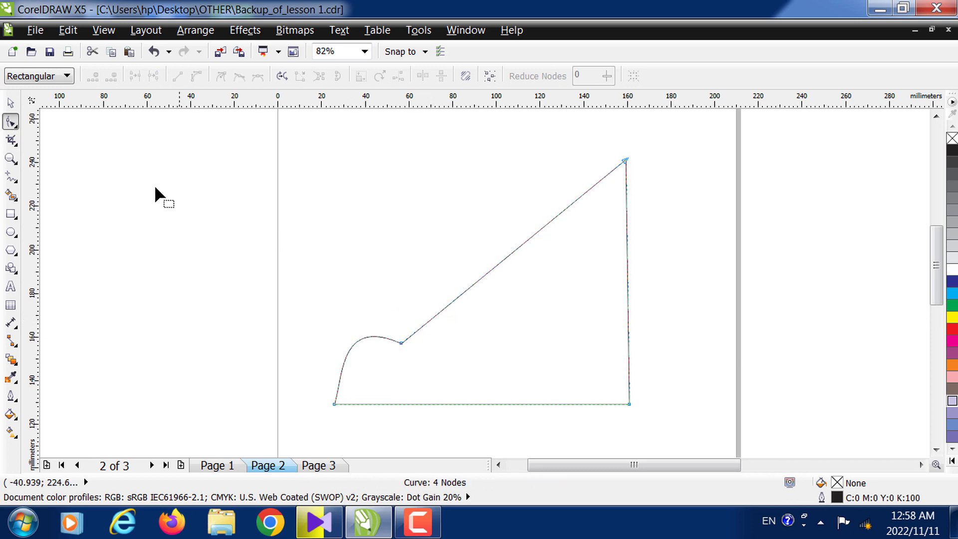
pyautogui.click(418, 522)
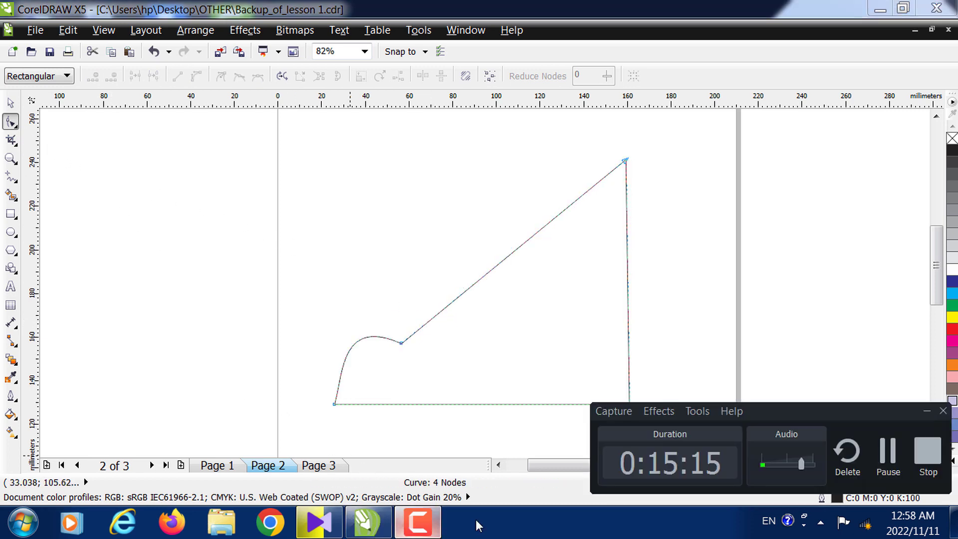
# Step: Bend the sloping segment into a wave by pulling out the handle of the node near its lower end
pyautogui.click(886, 451)
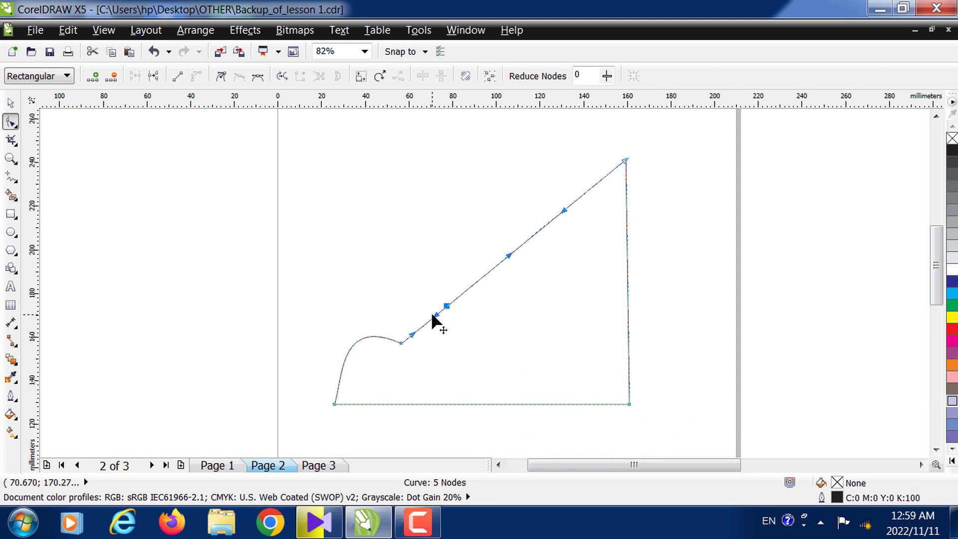
pyautogui.moveTo(432, 315); pyautogui.dragTo(381, 290)
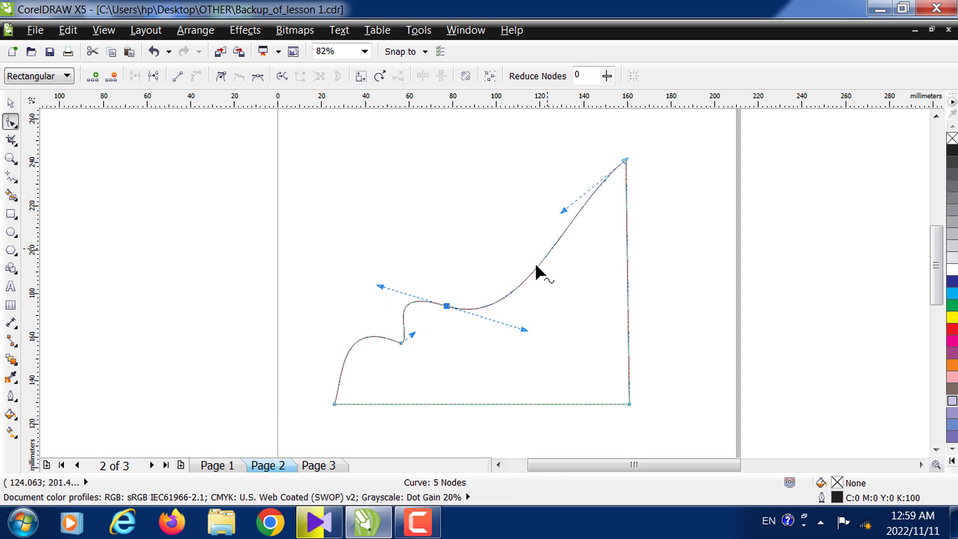
# Step: Add a node midway along the upper wavy segment and move it up and to the left
pyautogui.click(519, 283)
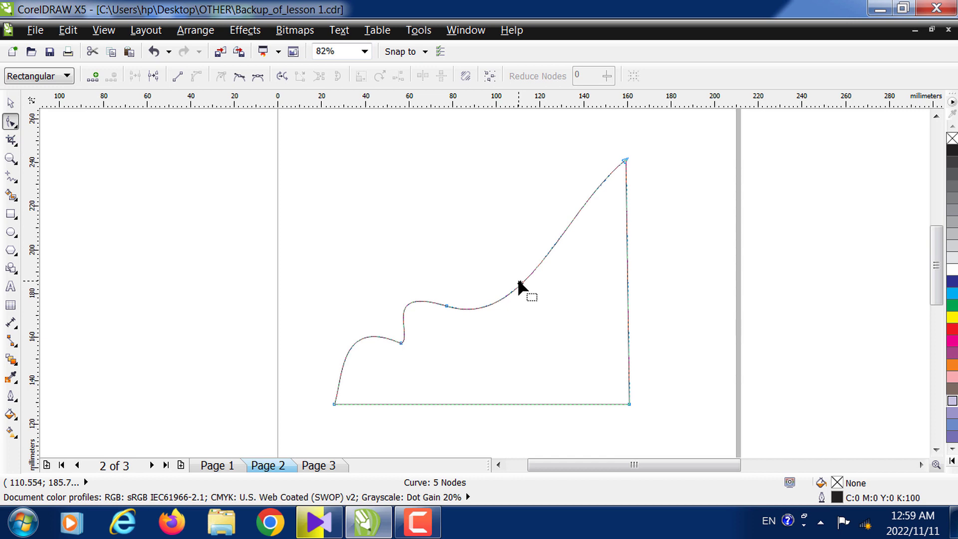
pyautogui.rightClick(519, 283)
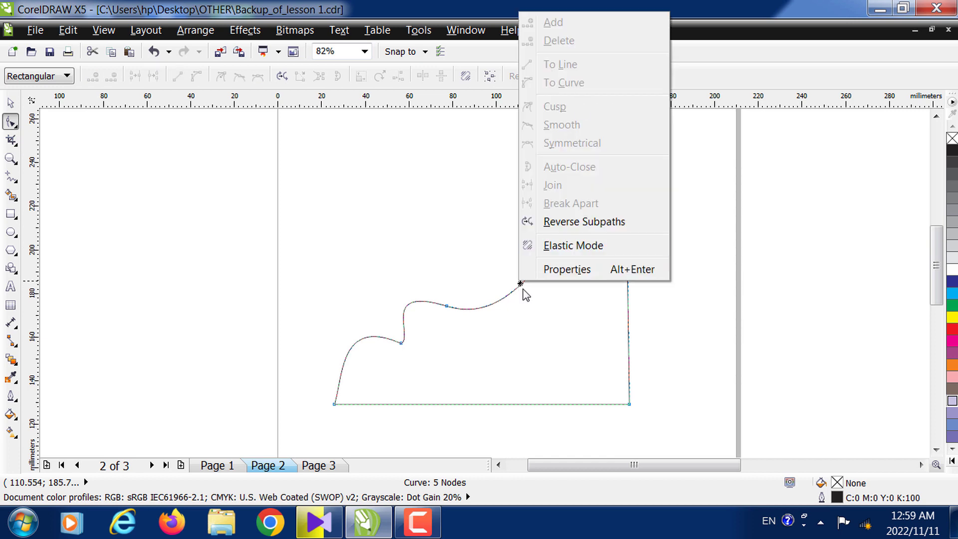
pyautogui.click(524, 289)
pyautogui.doubleClick(522, 283)
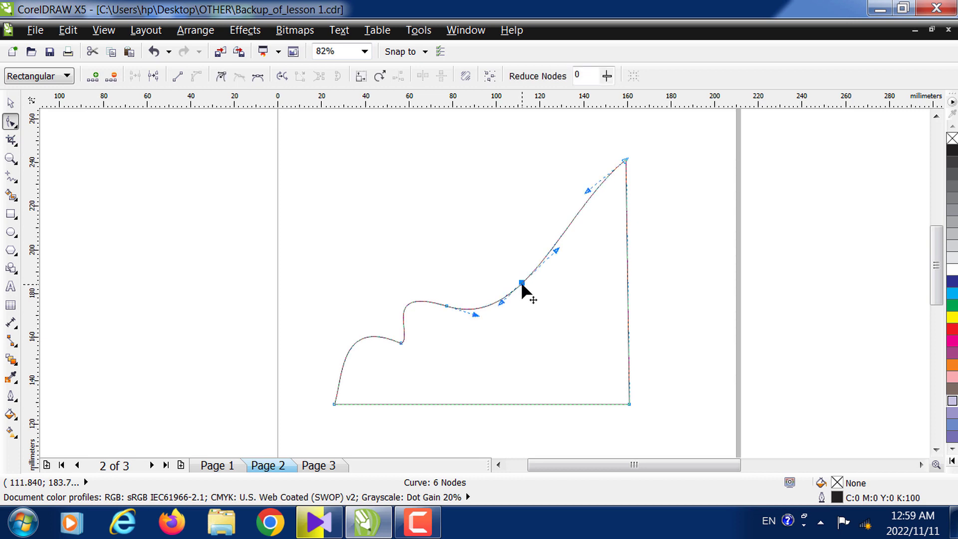
pyautogui.moveTo(521, 284); pyautogui.dragTo(476, 231)
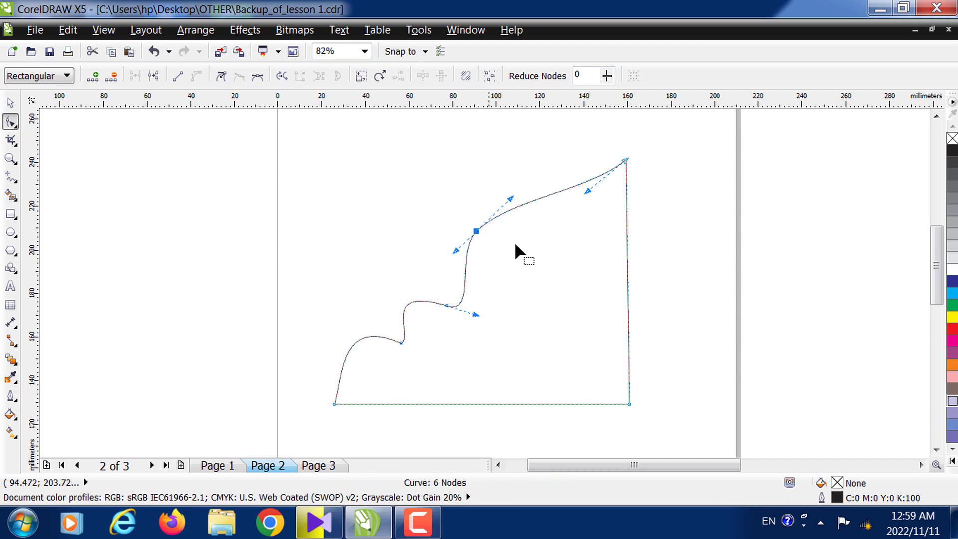
# Step: Bend the uppermost segment downward with the peak node's handle, and lower the two nodes between the lower humps
pyautogui.moveTo(587, 190); pyautogui.dragTo(581, 331)
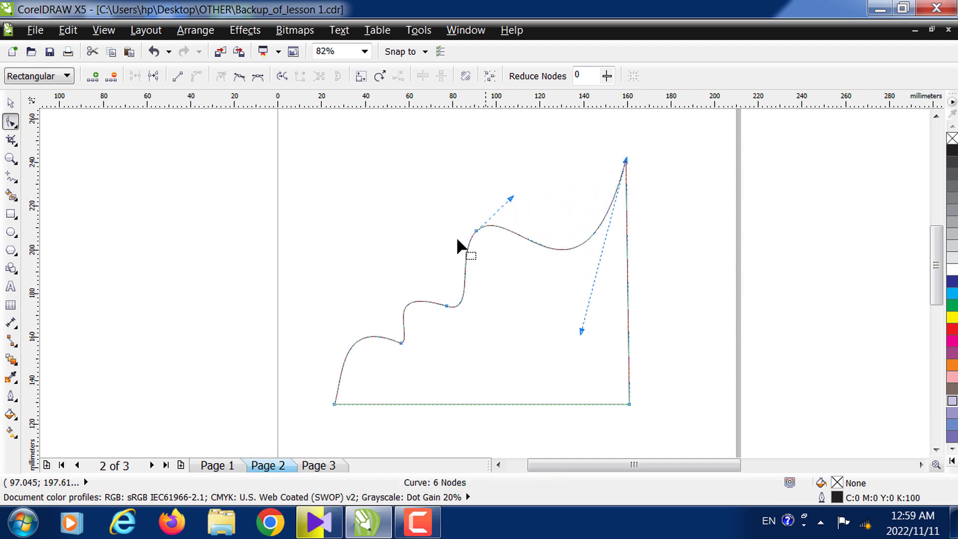
pyautogui.moveTo(447, 306); pyautogui.dragTo(485, 327)
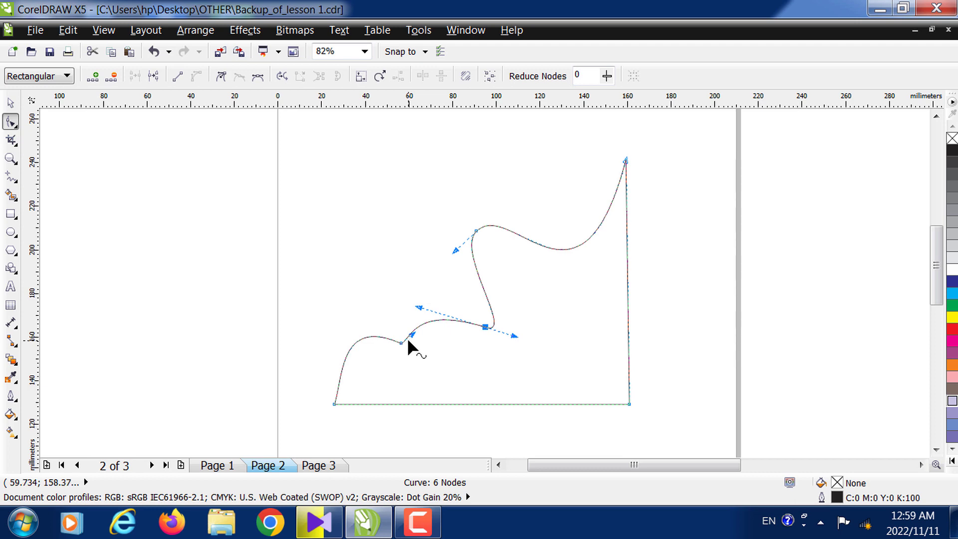
pyautogui.moveTo(402, 343); pyautogui.dragTo(401, 364)
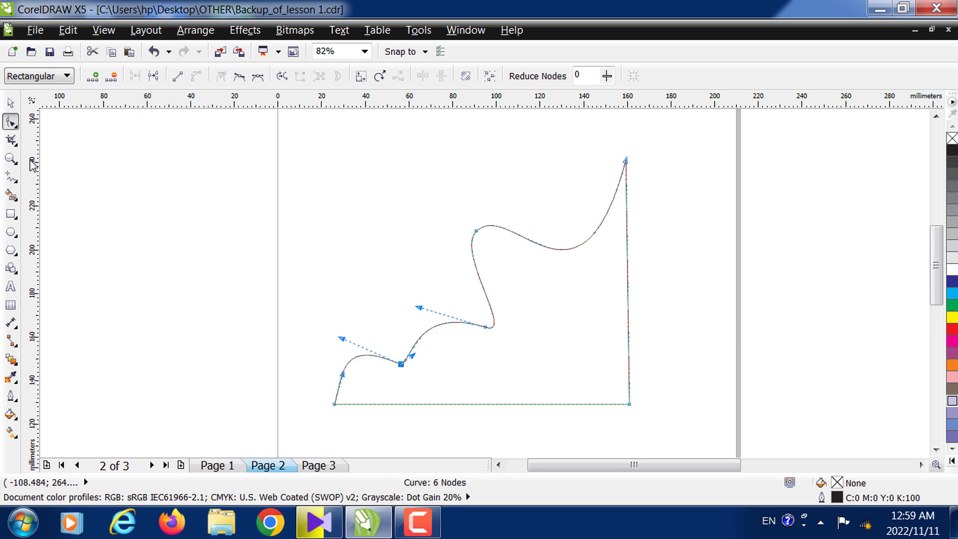
# Step: Scale the curved shape down proportionally to 81 %, keeping its lower right corner in place
pyautogui.click(10, 159)
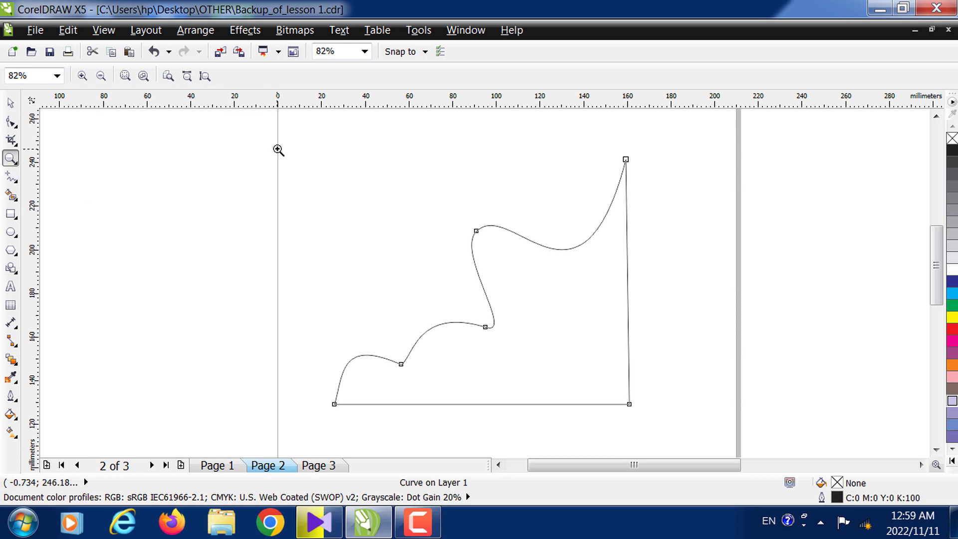
pyautogui.hotkey('shift', 'F4')
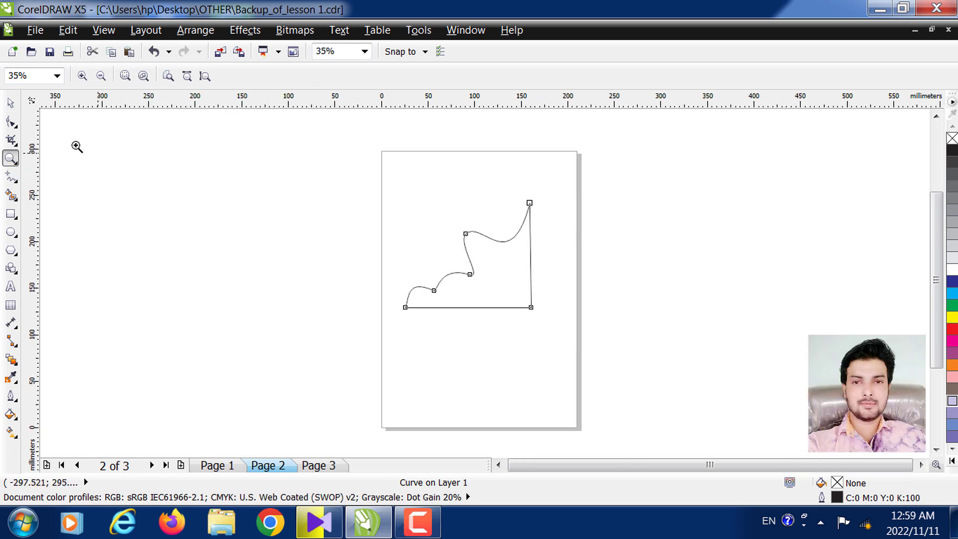
pyautogui.click(13, 103)
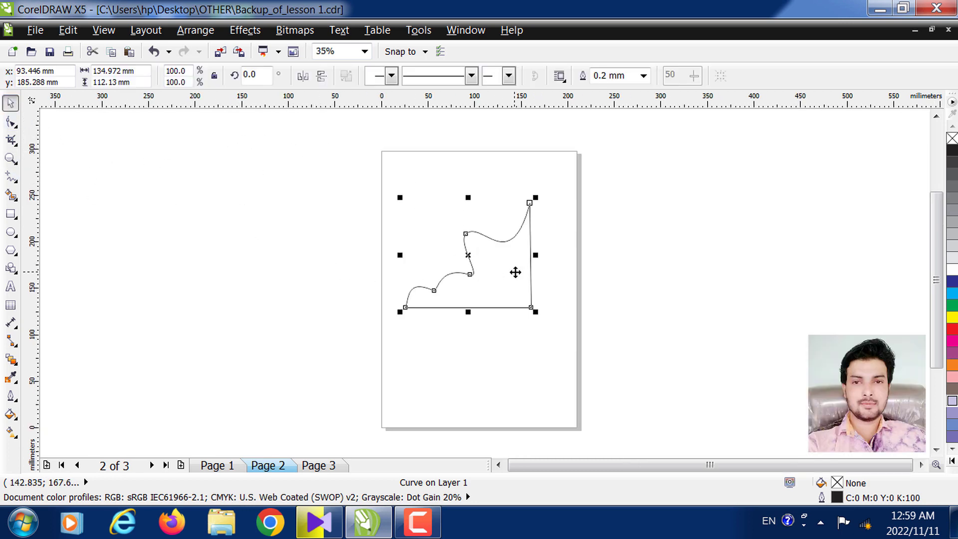
pyautogui.moveTo(400, 198); pyautogui.dragTo(423, 209)
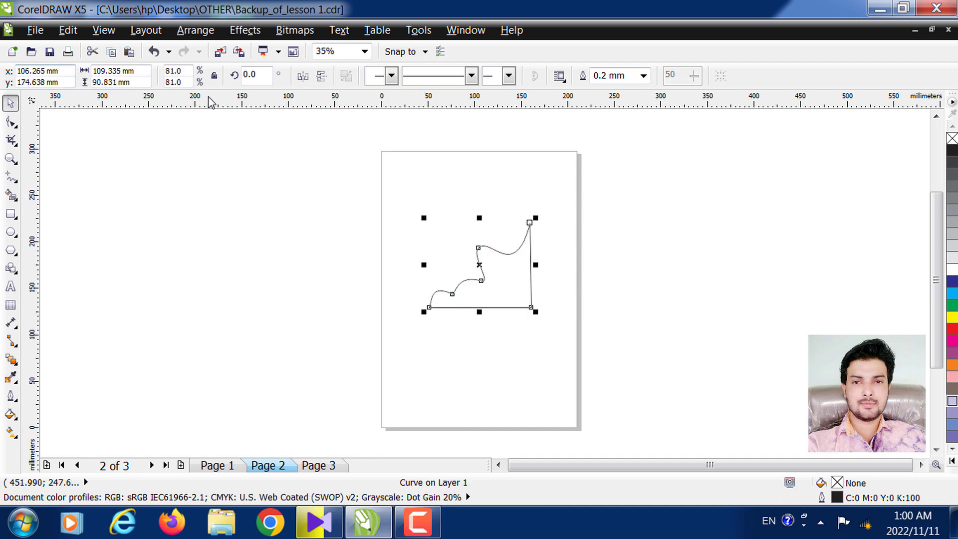
# Step: Move the curved shape into the upper left area of the page and deselect it
pyautogui.click(172, 172)
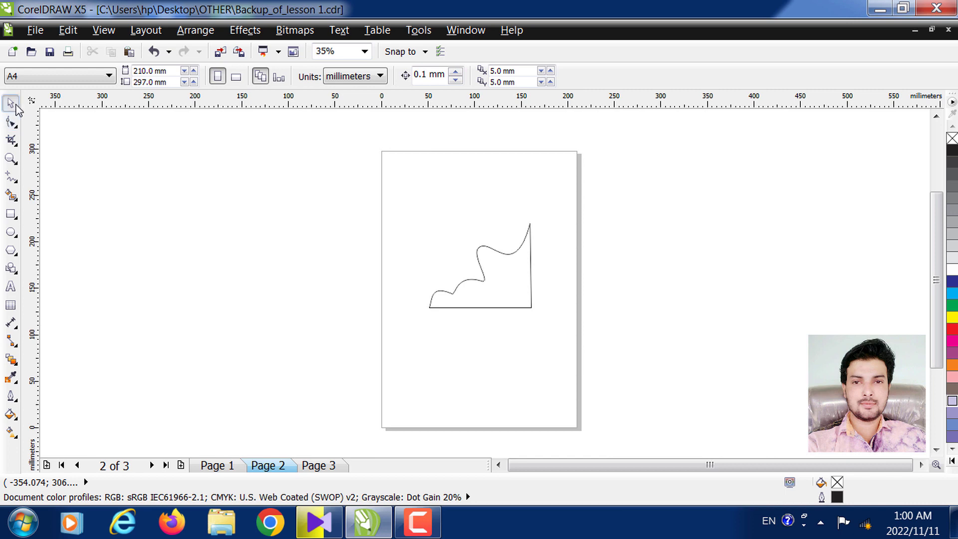
pyautogui.moveTo(392, 210); pyautogui.dragTo(555, 331)
pyautogui.moveTo(506, 276); pyautogui.dragTo(466, 216)
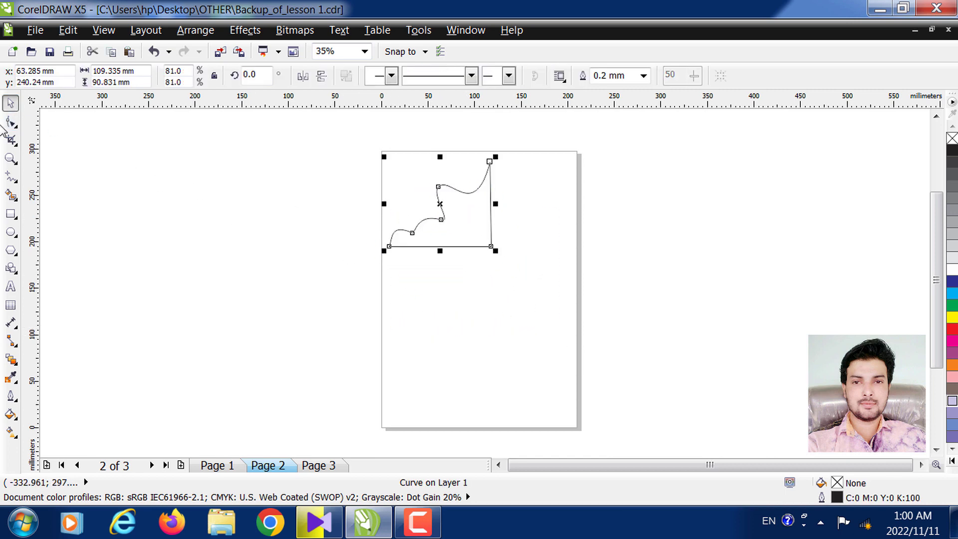
pyautogui.click(11, 123)
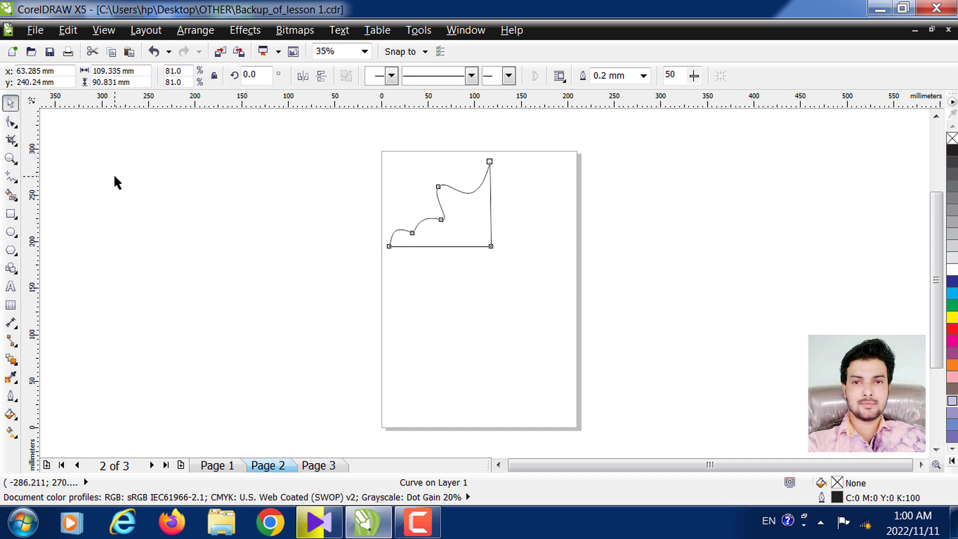
pyautogui.click(116, 182)
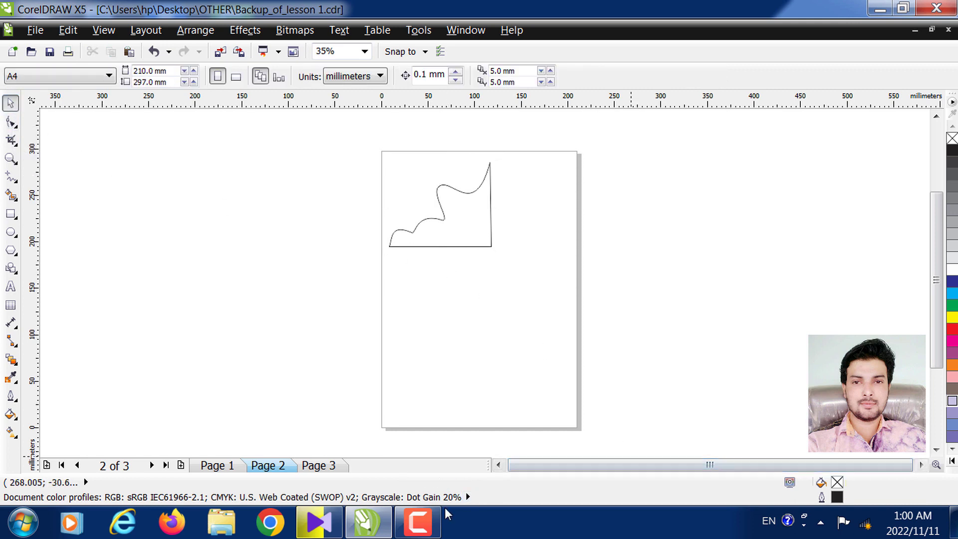
# Step: Create a horizontally mirrored copy of the curved shape adjoining its straight vertical side
pyautogui.click(429, 517)
pyautogui.click(881, 466)
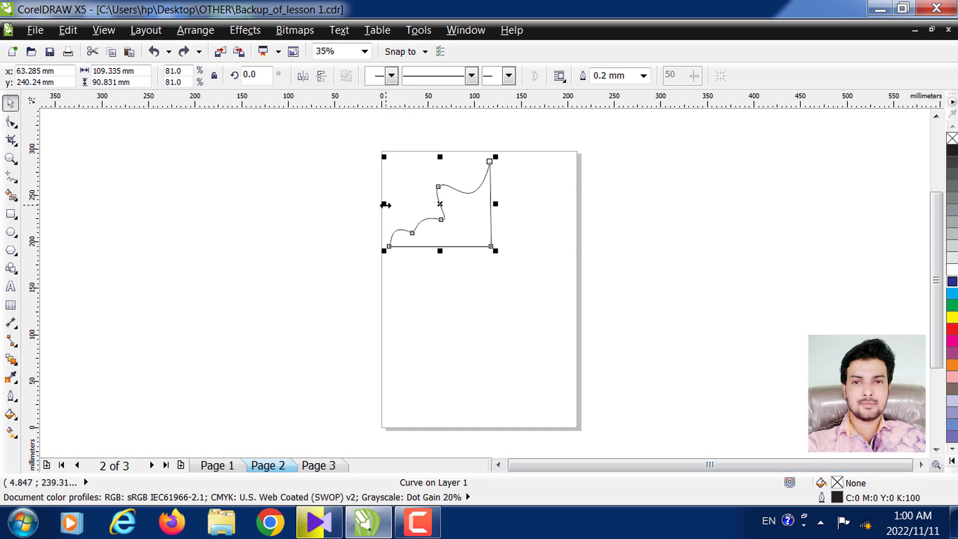
pyautogui.moveTo(386, 204); pyautogui.dragTo(534, 209)
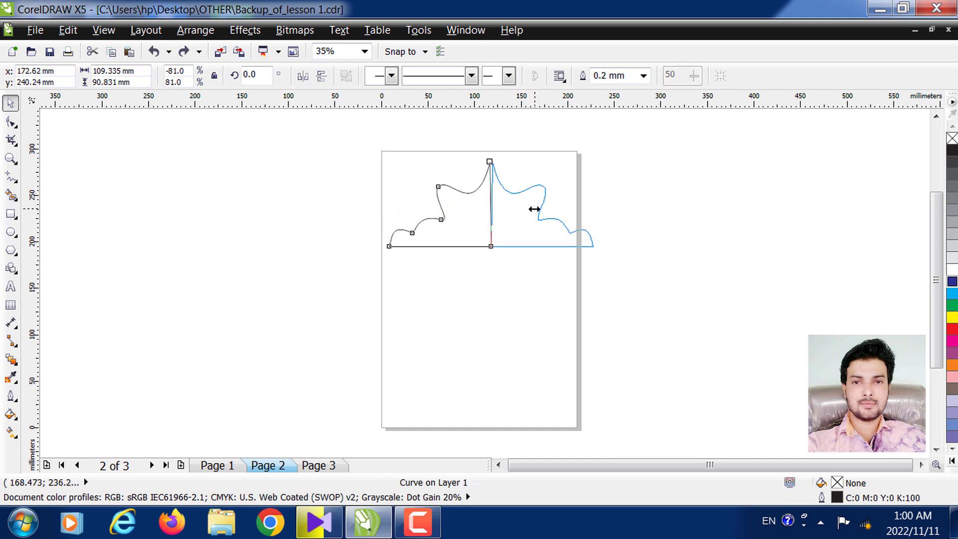
pyautogui.click(355, 189)
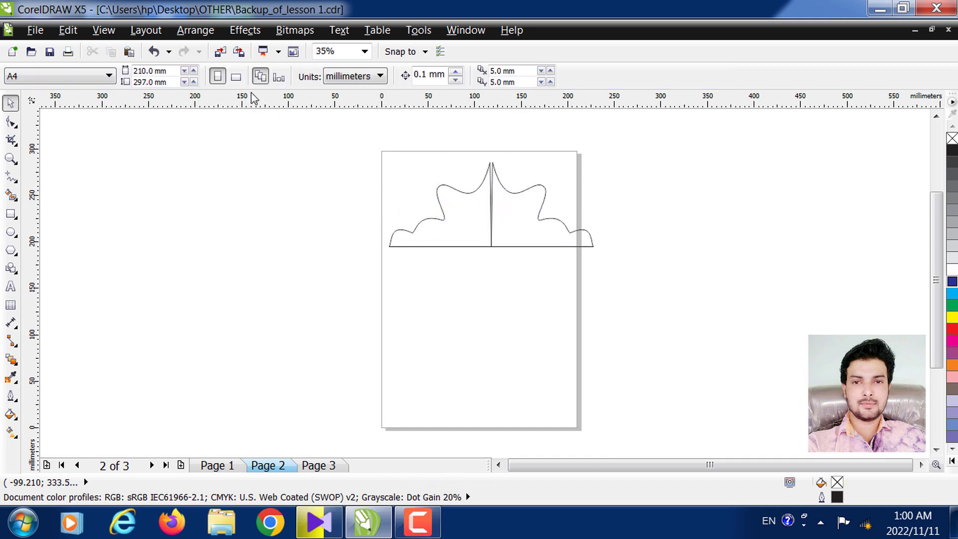
# Step: Set the page orientation to landscape and move both mirrored halves down onto the page
pyautogui.click(235, 77)
pyautogui.moveTo(357, 145); pyautogui.dragTo(619, 276)
pyautogui.moveTo(492, 211); pyautogui.dragTo(493, 258)
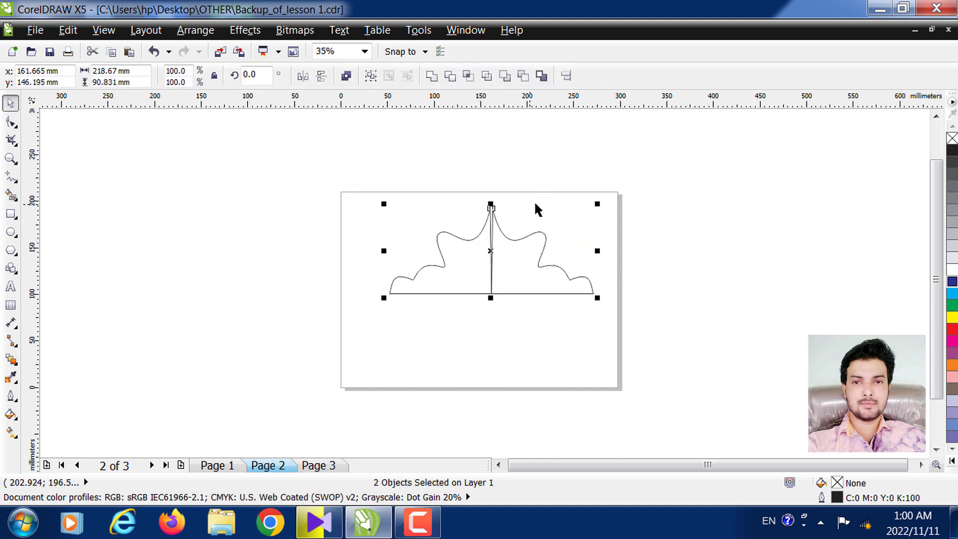
# Step: Fill both halves with blue (C:100 M:100 Y:0 K:0) and nudge the right half left to close the centre gap
pyautogui.click(952, 282)
pyautogui.click(635, 201)
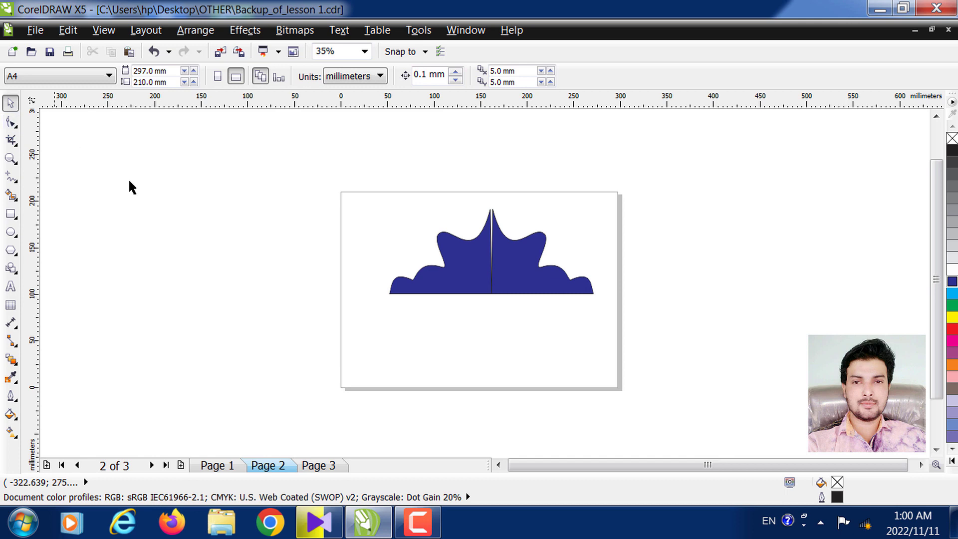
pyautogui.click(514, 252)
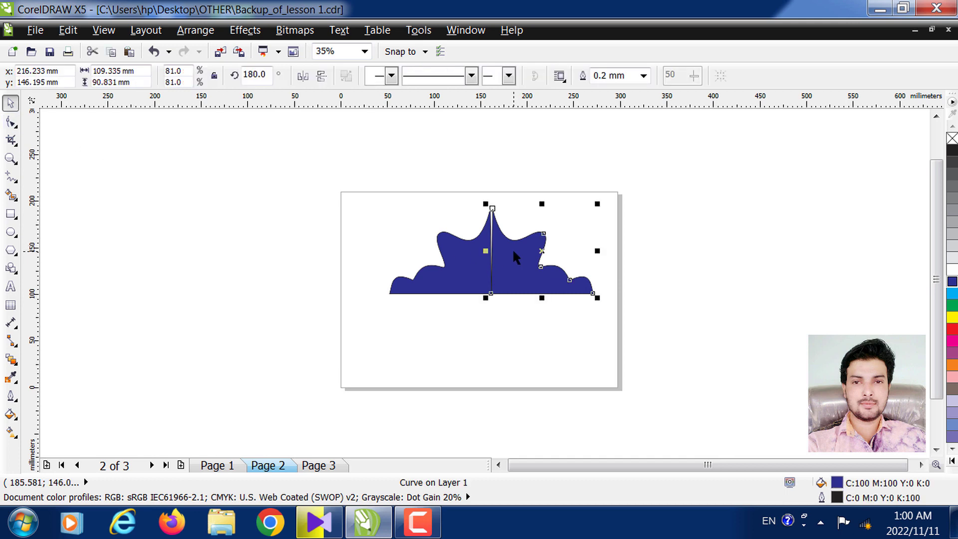
pyautogui.press('Left')
pyautogui.press('Left')
pyautogui.click(569, 159)
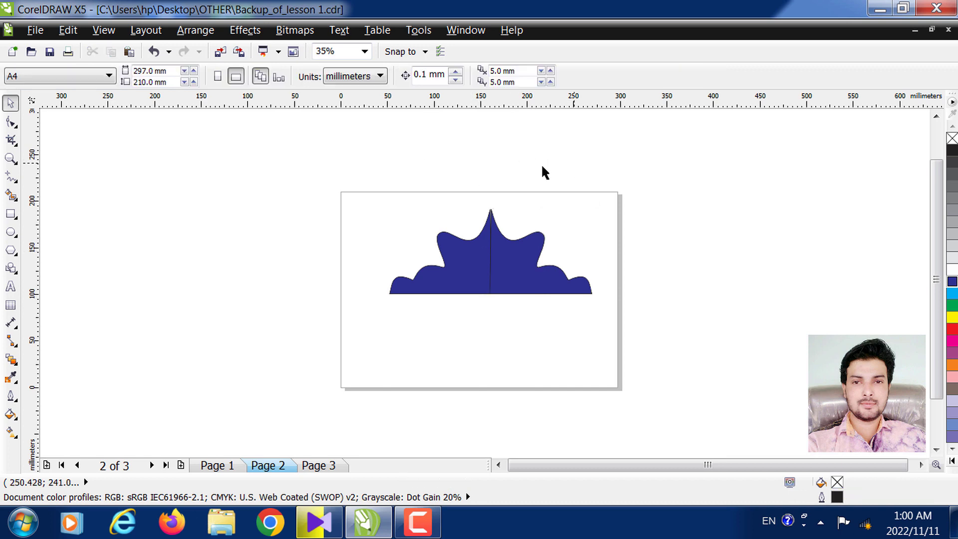
# Step: Try twice to mirror a flattened copy of both halves below their base, undoing each copy
pyautogui.moveTo(630, 324); pyautogui.dragTo(612, 343)
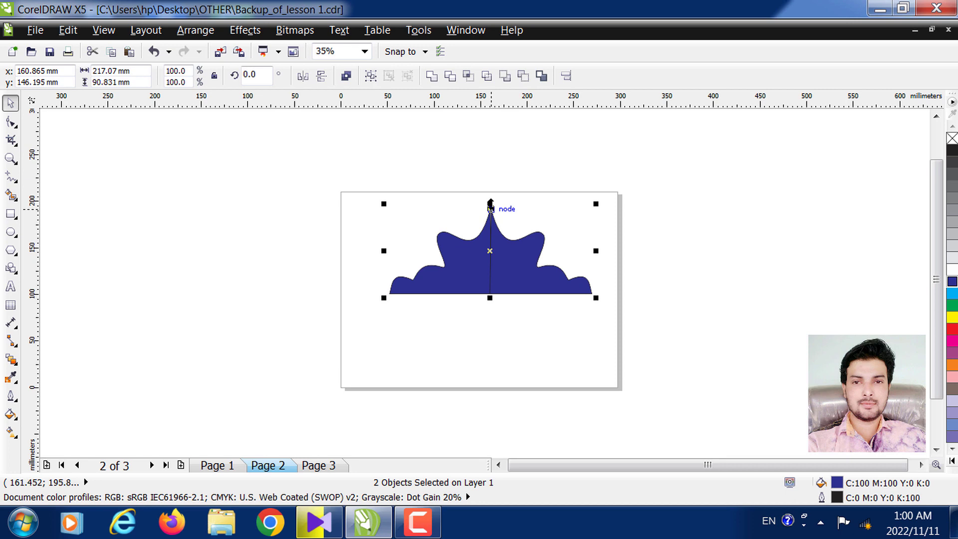
pyautogui.moveTo(490, 204); pyautogui.dragTo(497, 313)
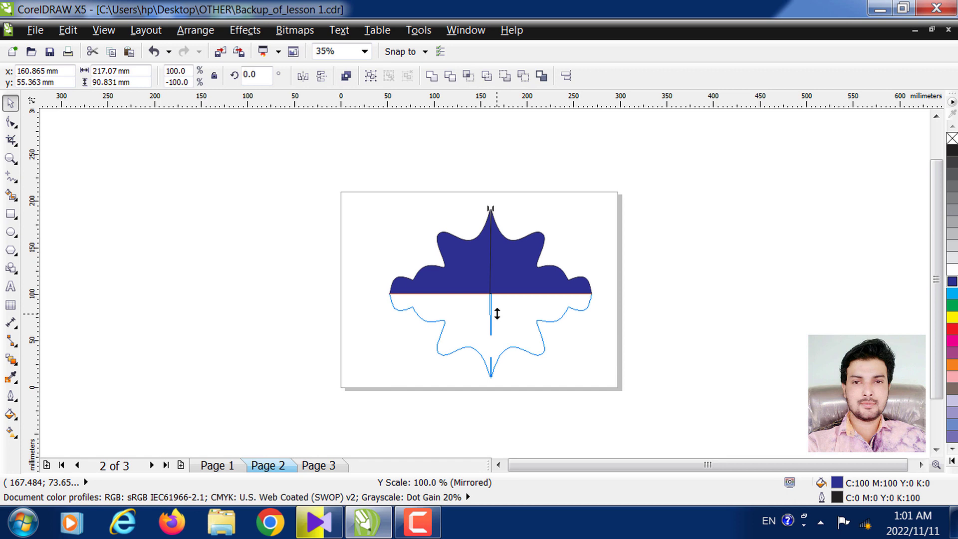
pyautogui.moveTo(497, 313); pyautogui.dragTo(497, 313)
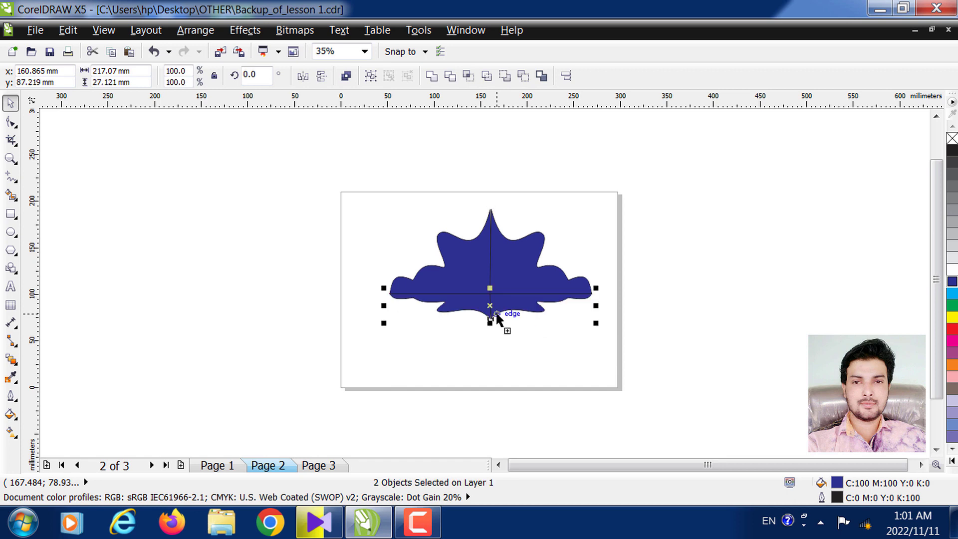
pyautogui.hotkey('ctrl', 'z')
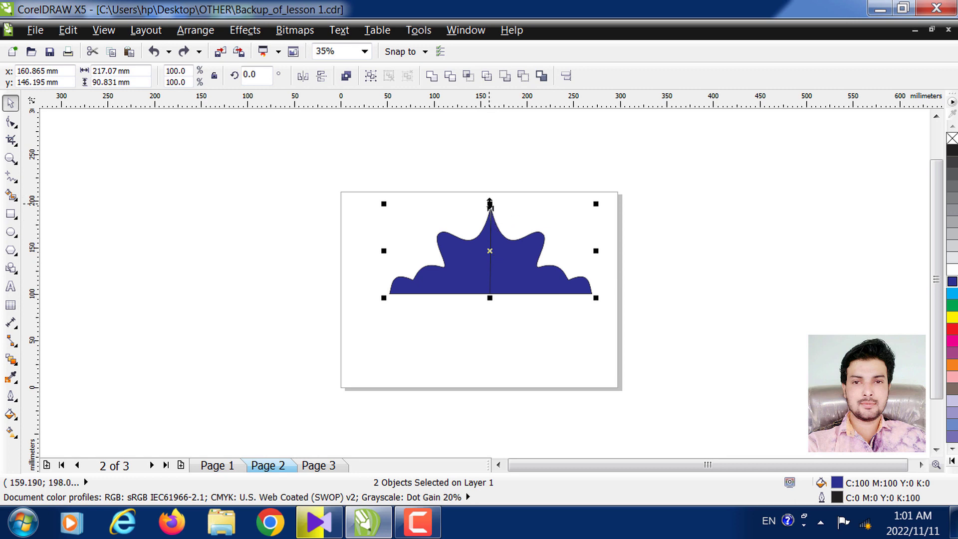
pyautogui.moveTo(489, 205); pyautogui.dragTo(492, 325)
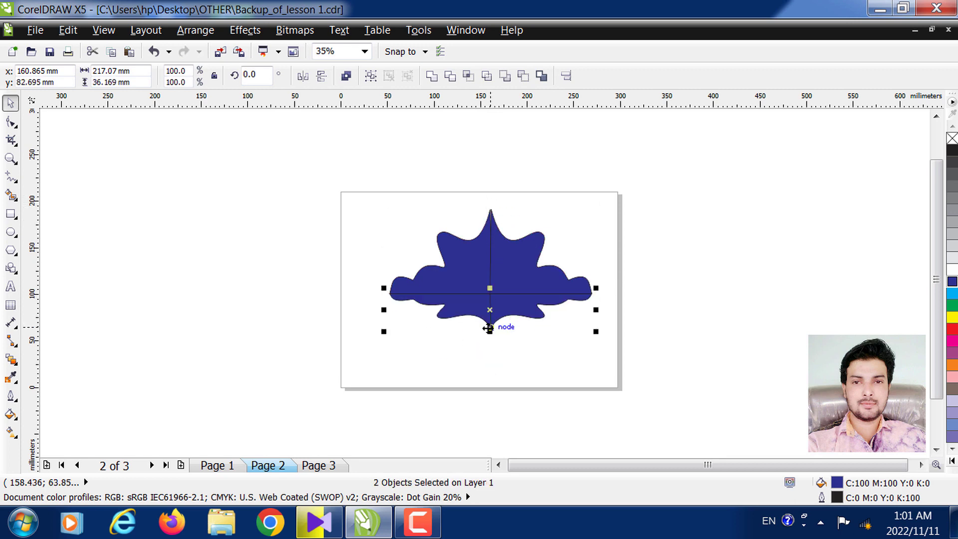
pyautogui.hotkey('ctrl', 'z')
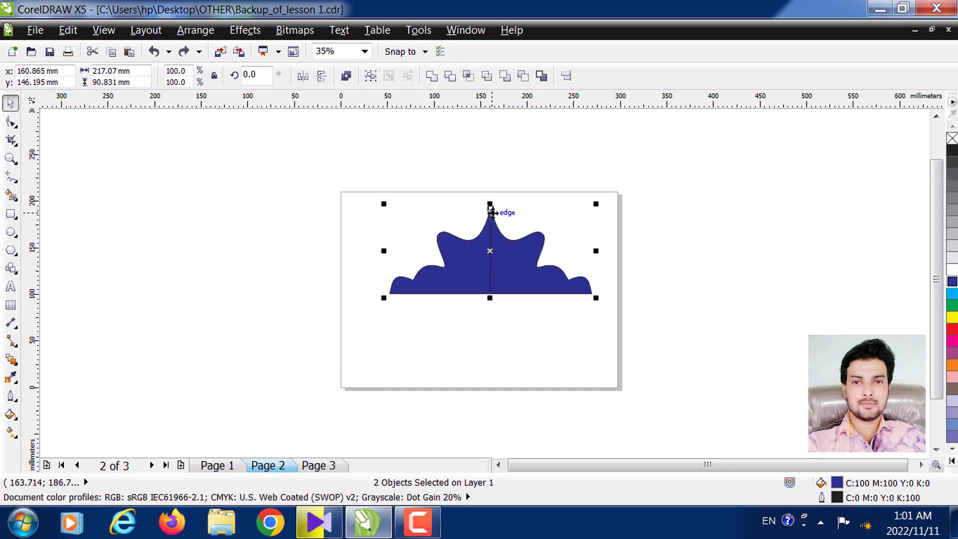
# Step: Create a vertically mirrored copy of both halves below their base and stretch it downward to about 81 mm high
pyautogui.moveTo(489, 204); pyautogui.dragTo(493, 348)
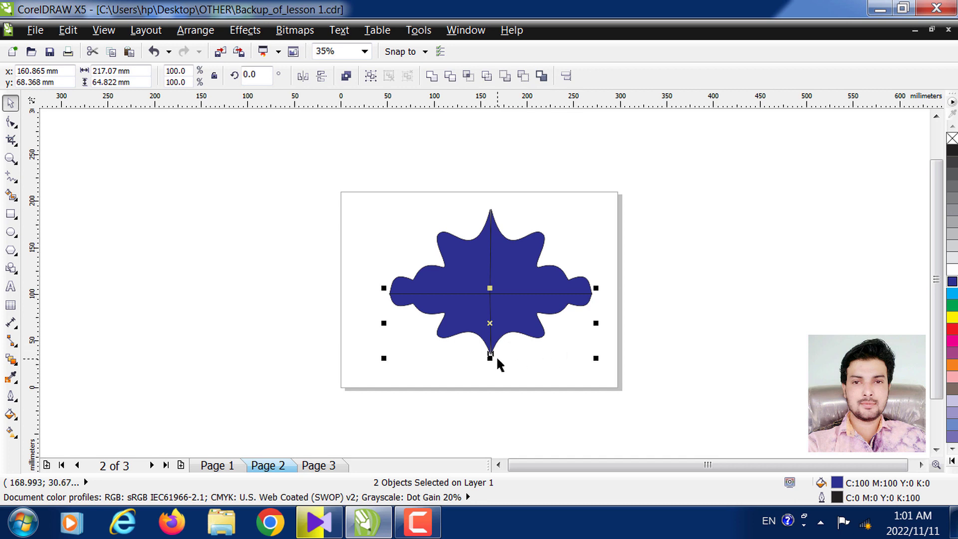
pyautogui.click(650, 263)
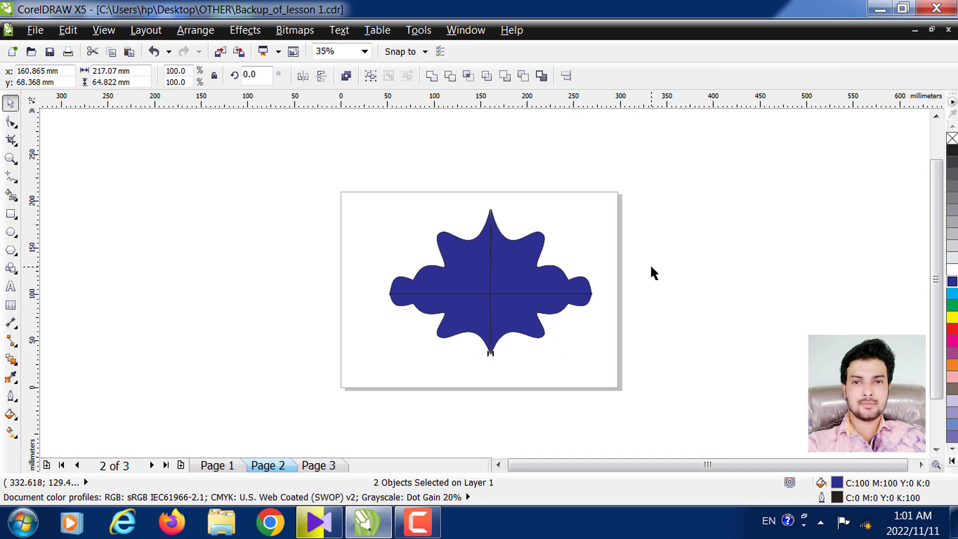
pyautogui.click(491, 354)
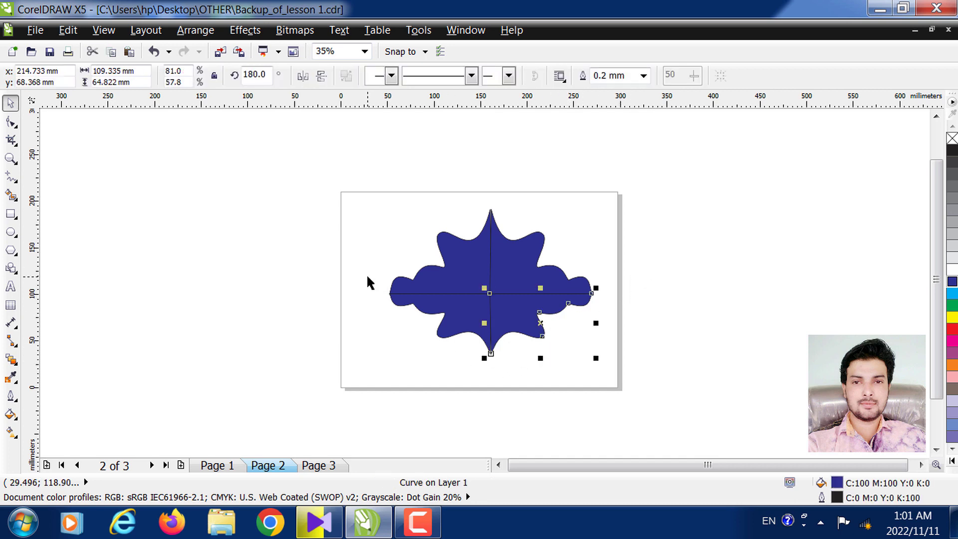
pyautogui.click(356, 296)
pyautogui.moveTo(434, 378); pyautogui.dragTo(628, 387)
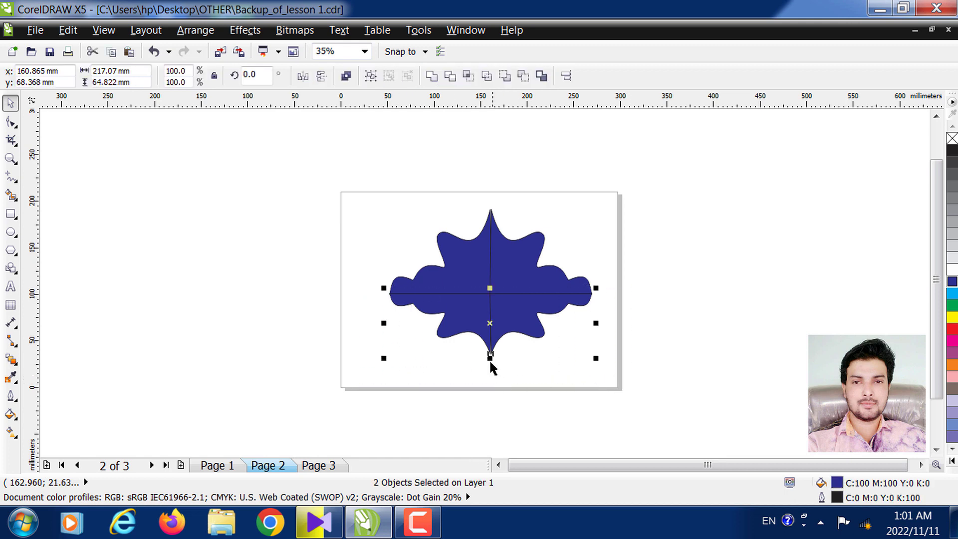
pyautogui.moveTo(489, 360); pyautogui.dragTo(490, 371)
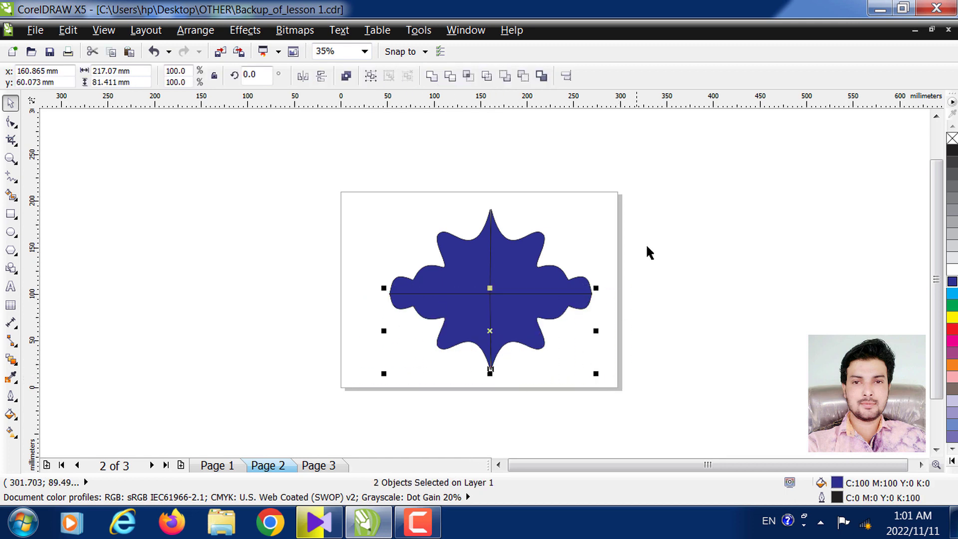
# Step: Move all four ornament pieces off the page to its left side and scale them down to about 143 mm wide
pyautogui.click(642, 252)
pyautogui.moveTo(324, 168); pyautogui.dragTo(605, 365)
pyautogui.moveTo(544, 302); pyautogui.dragTo(271, 246)
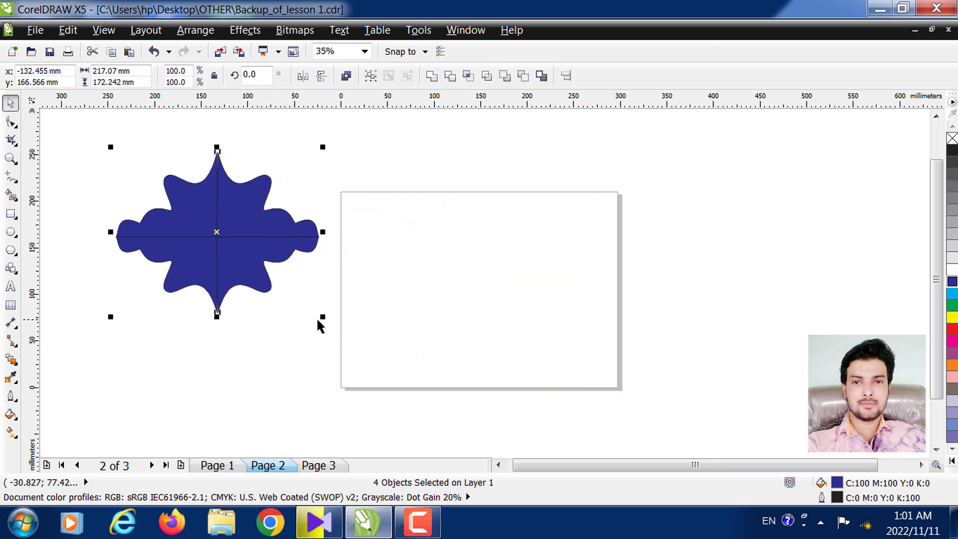
pyautogui.moveTo(322, 316); pyautogui.dragTo(256, 263)
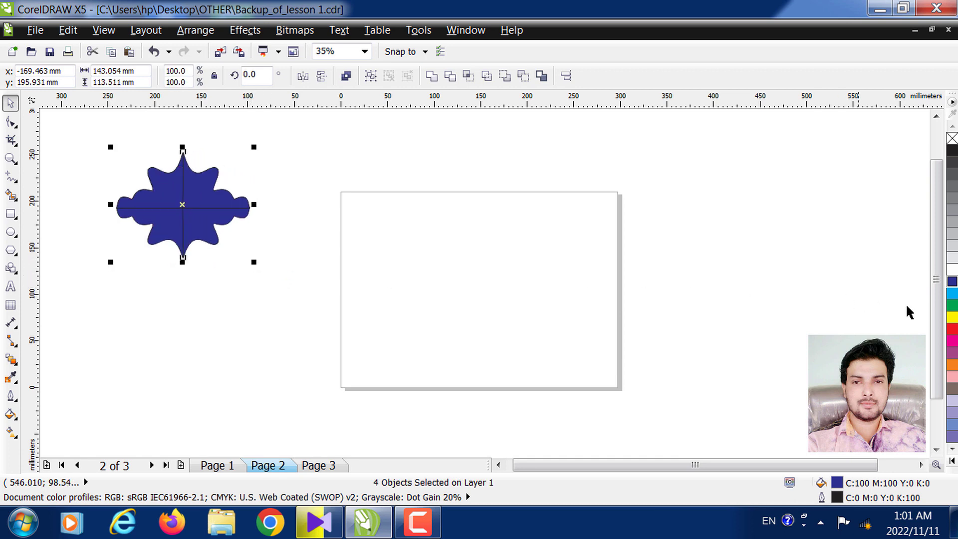
# Step: Try several palette colours on the four ornament pieces and finish with a green fill
pyautogui.click(952, 305)
pyautogui.click(952, 329)
pyautogui.click(952, 341)
pyautogui.click(952, 293)
pyautogui.click(952, 281)
pyautogui.click(951, 305)
pyautogui.click(724, 274)
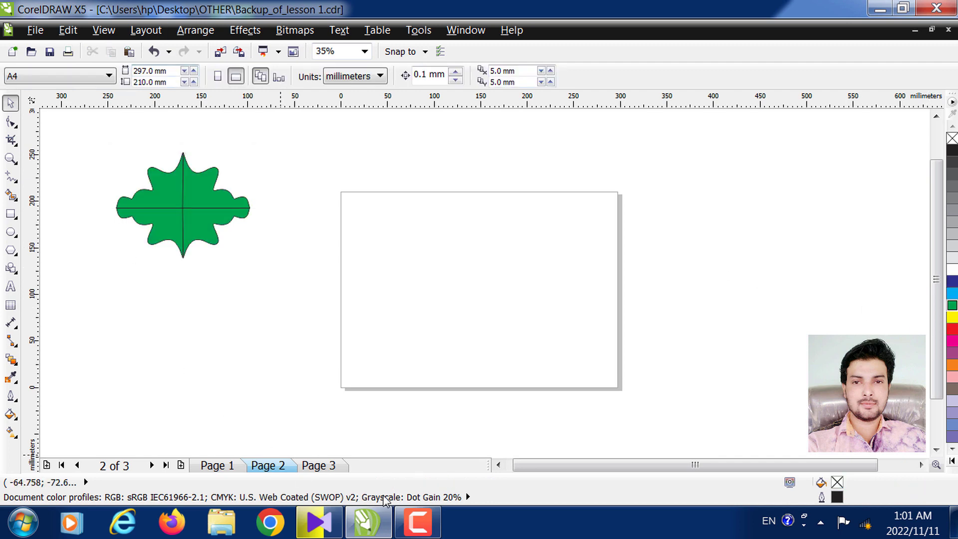
pyautogui.click(417, 522)
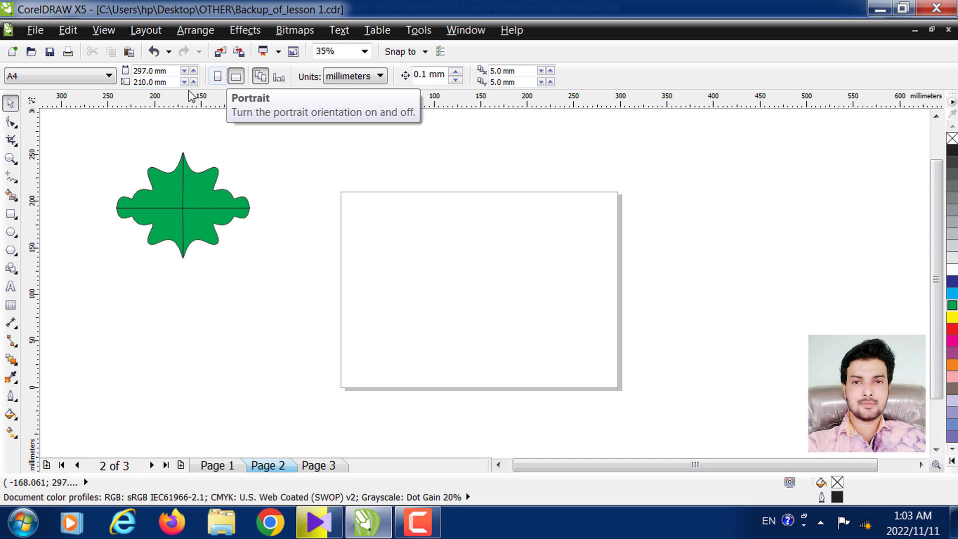
# Step: Draw a rectangle about 167 by 126 mm on the empty page and convert it to curves
pyautogui.click(11, 213)
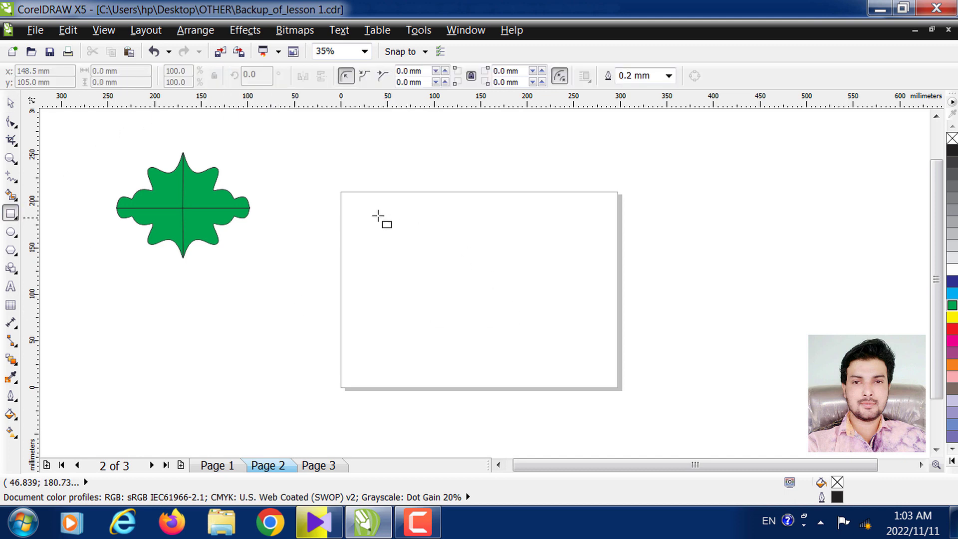
pyautogui.moveTo(378, 215); pyautogui.dragTo(534, 333)
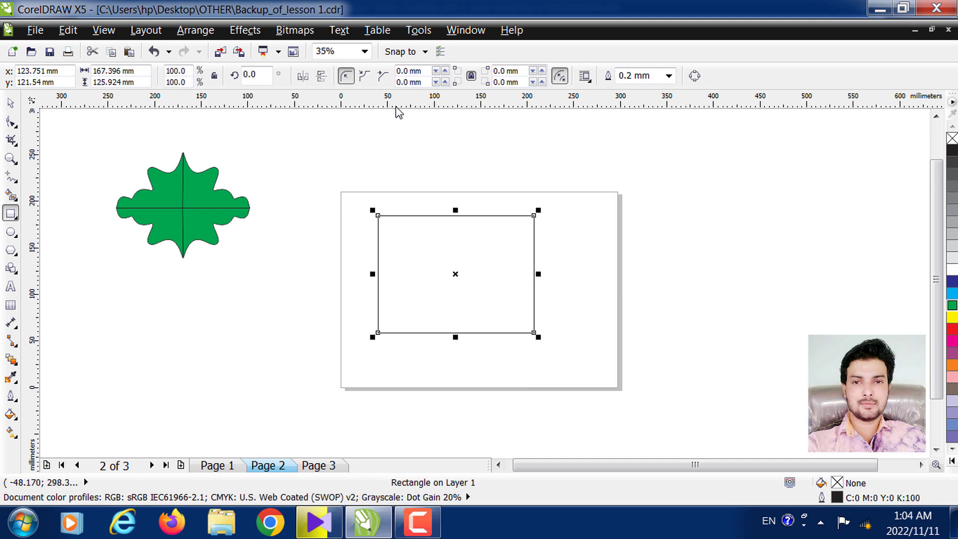
pyautogui.click(695, 76)
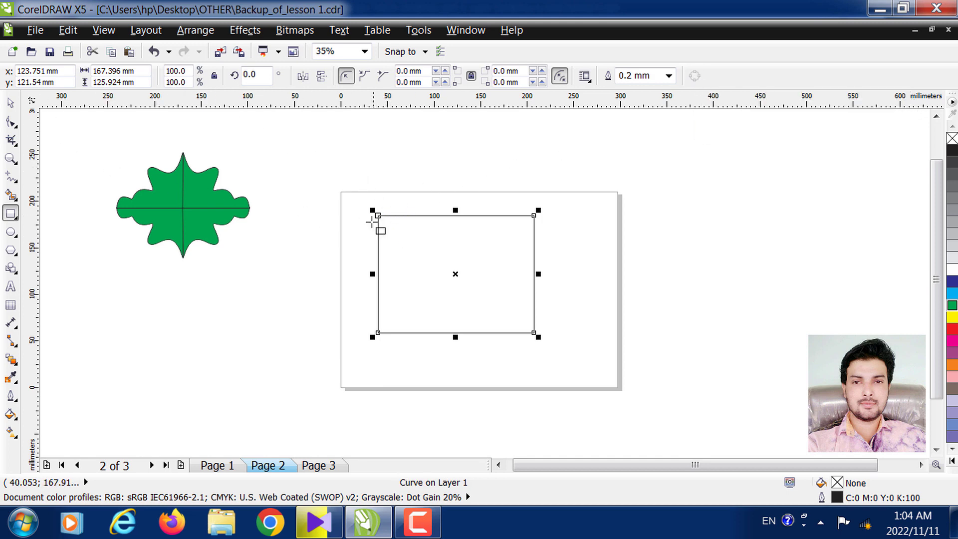
# Step: Delete the rectangle's upper-left node with the Shape tool and convert the resulting diagonal edge to a curve
pyautogui.click(11, 122)
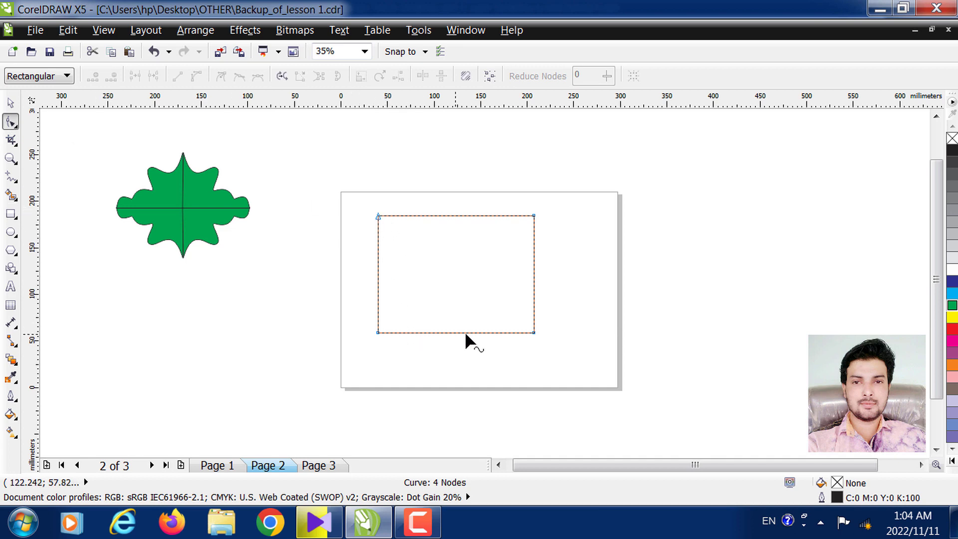
pyautogui.doubleClick(377, 216)
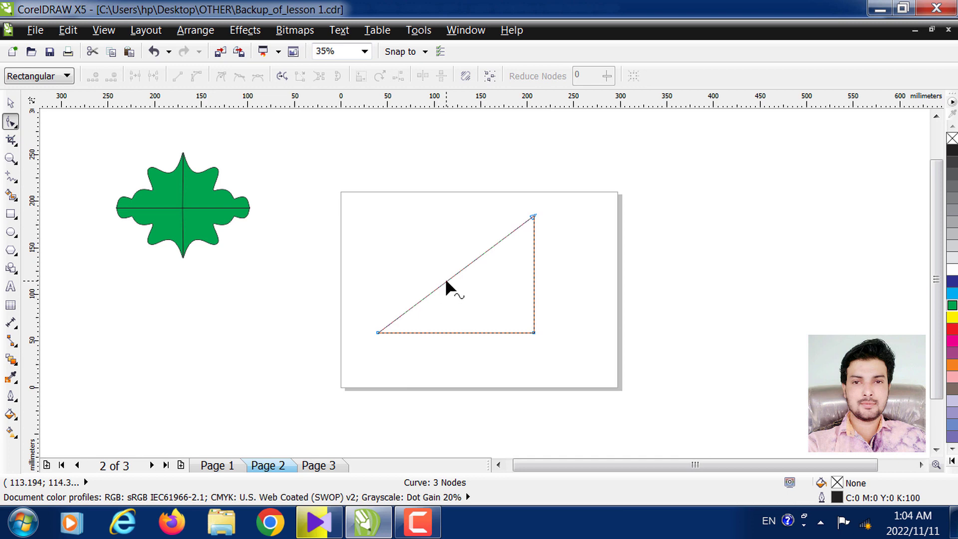
pyautogui.click(424, 298)
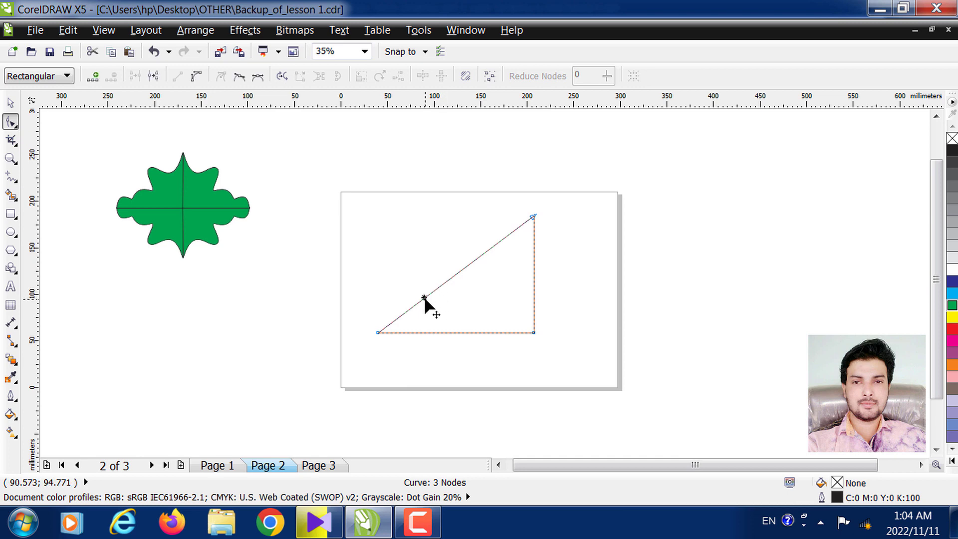
pyautogui.rightClick(423, 299)
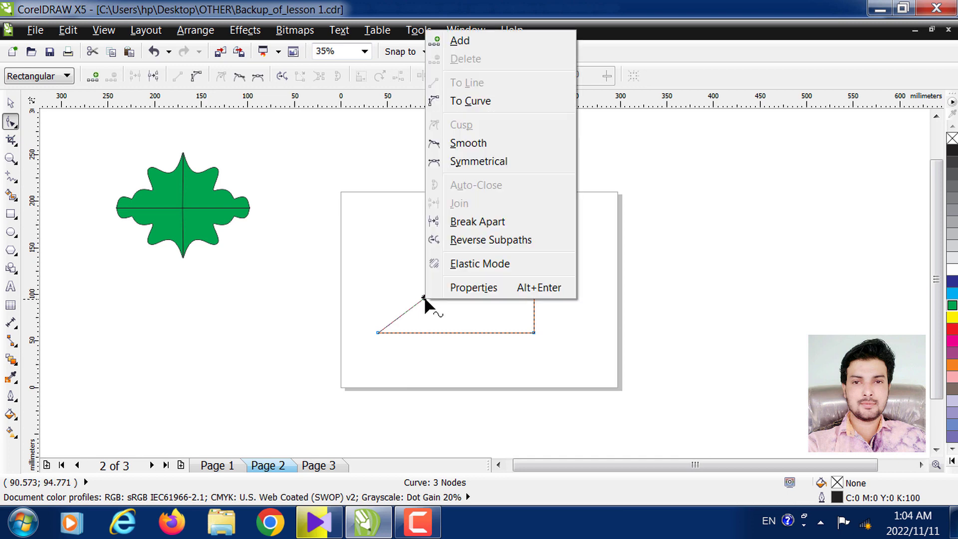
pyautogui.click(471, 101)
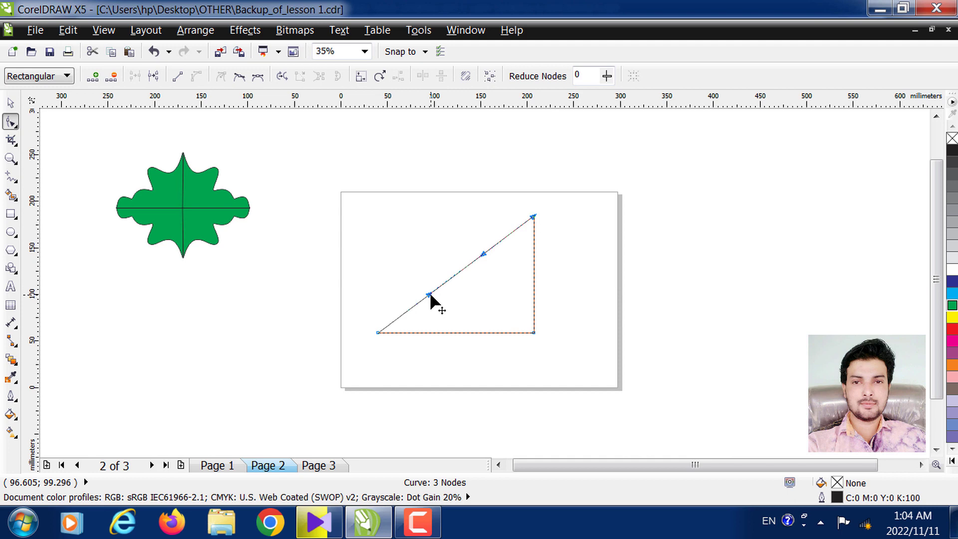
# Step: Bend the diagonal edge into an S-shaped curve with its two handles and raise the top node above the page edge
pyautogui.moveTo(429, 294); pyautogui.dragTo(351, 207)
pyautogui.moveTo(482, 254); pyautogui.dragTo(501, 365)
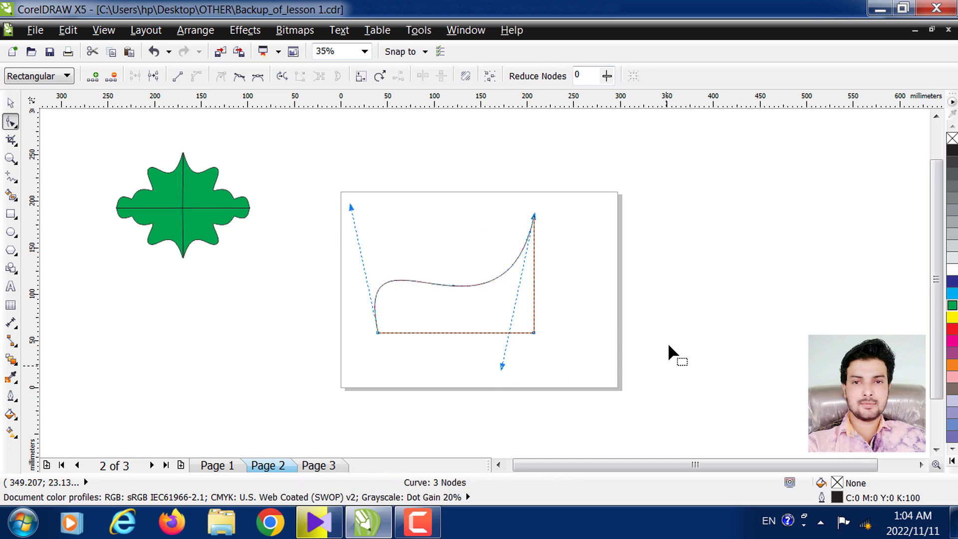
pyautogui.moveTo(532, 218); pyautogui.dragTo(529, 184)
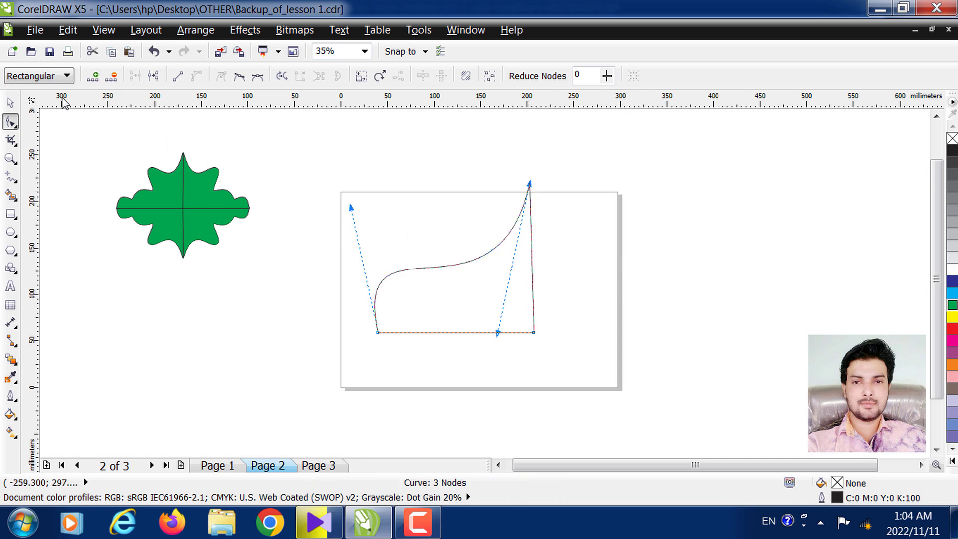
# Step: Create a horizontally mirrored copy at full width on the right side of the curved shape, undoing a too narrow first copy
pyautogui.click(10, 103)
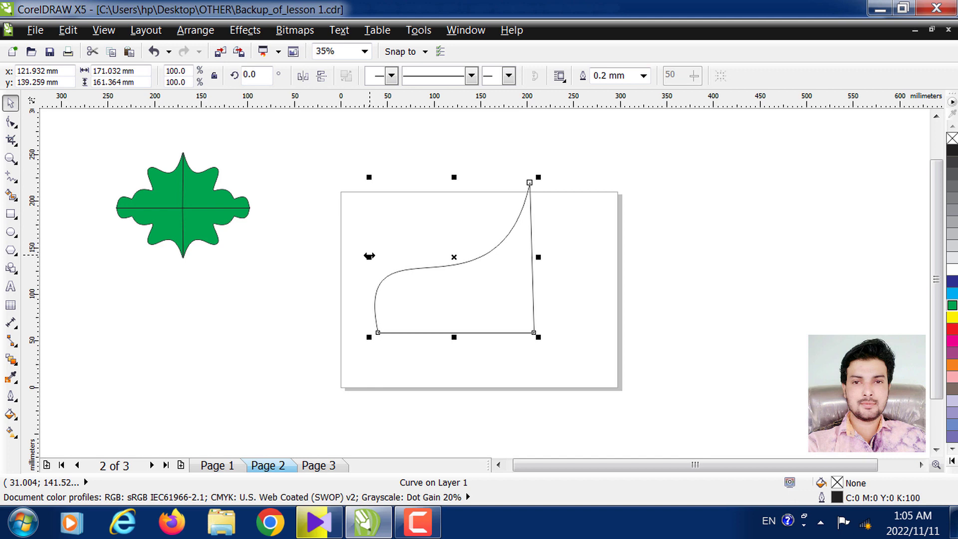
pyautogui.moveTo(369, 256); pyautogui.dragTo(547, 244)
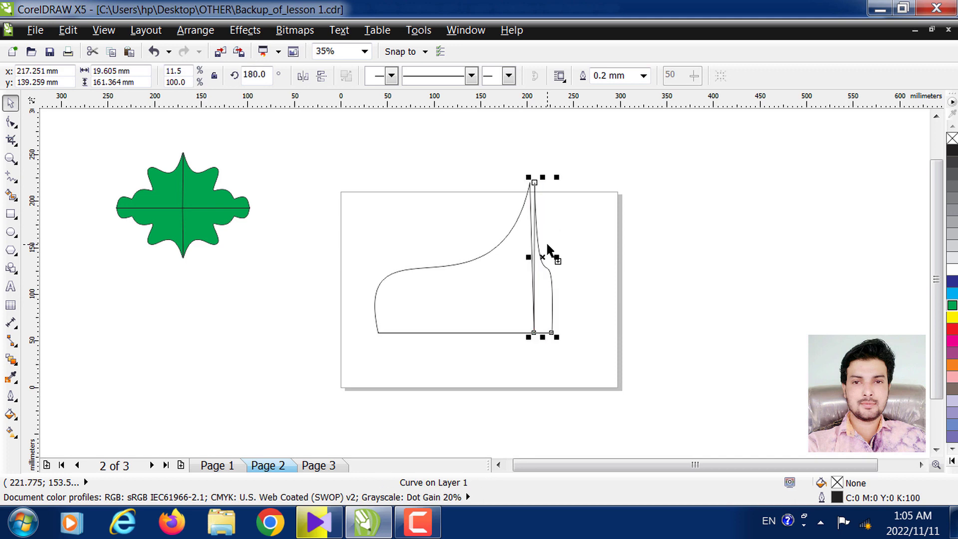
pyautogui.hotkey('ctrl', 'z')
pyautogui.moveTo(370, 259); pyautogui.dragTo(584, 260)
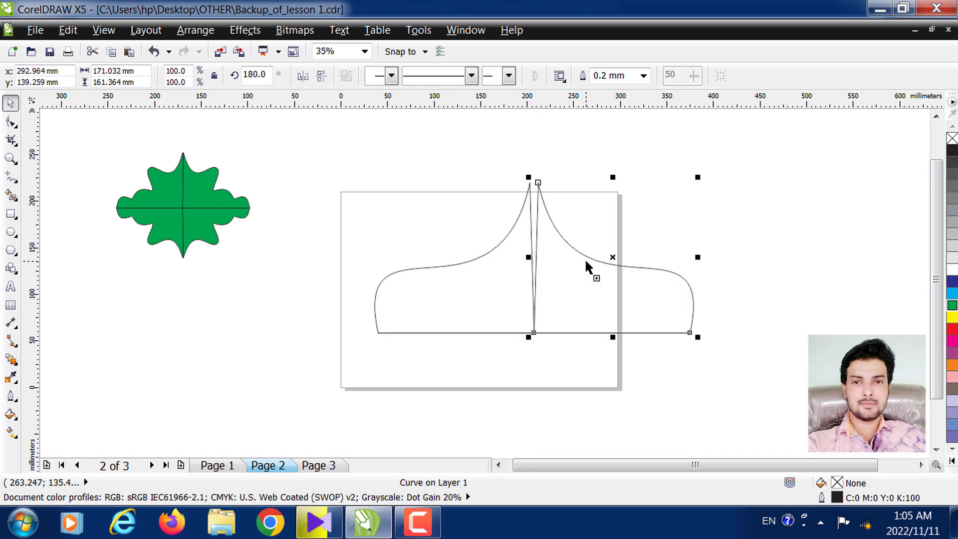
pyautogui.click(558, 261)
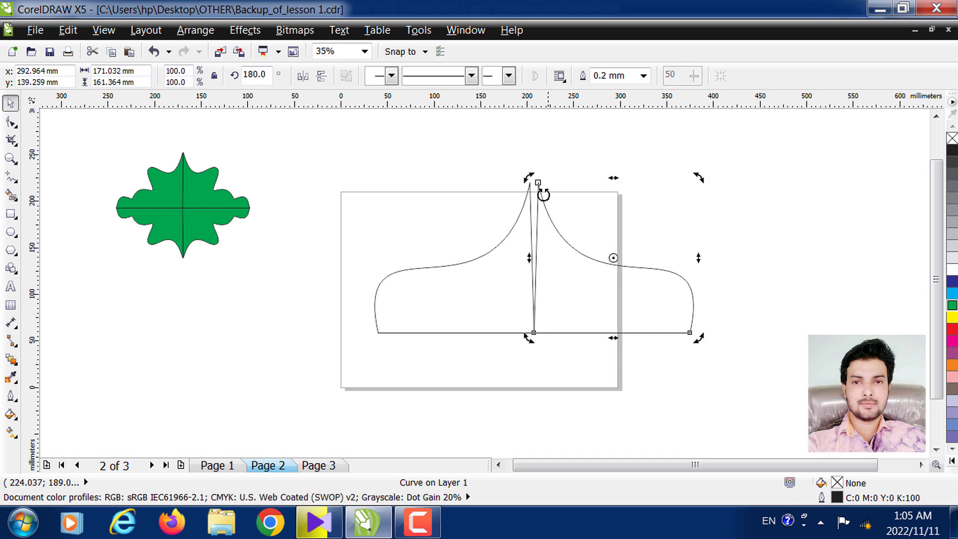
pyautogui.click(453, 205)
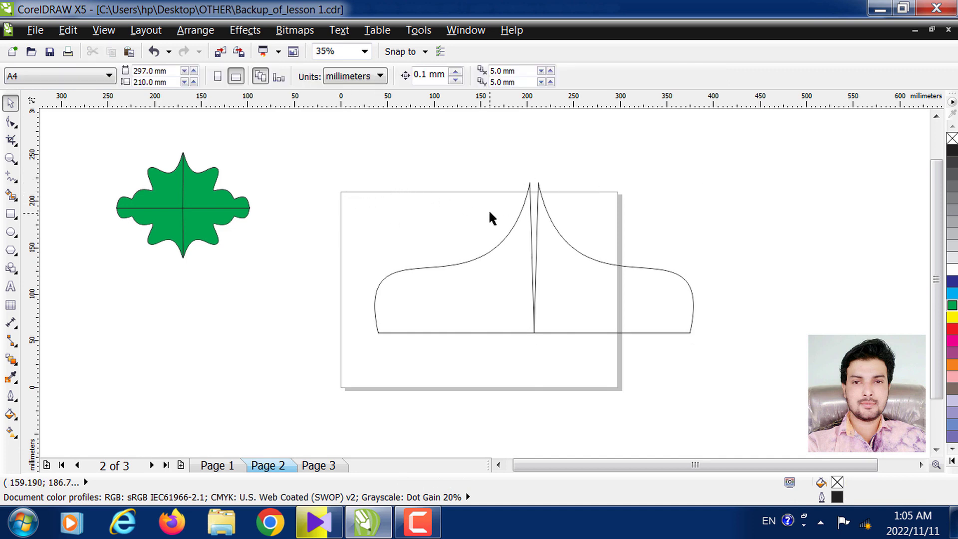
# Step: Move both mirrored halves down and scale them proportionally to about 127 mm high so they fit on the page
pyautogui.moveTo(350, 183); pyautogui.dragTo(706, 374)
pyautogui.moveTo(599, 284); pyautogui.dragTo(566, 296)
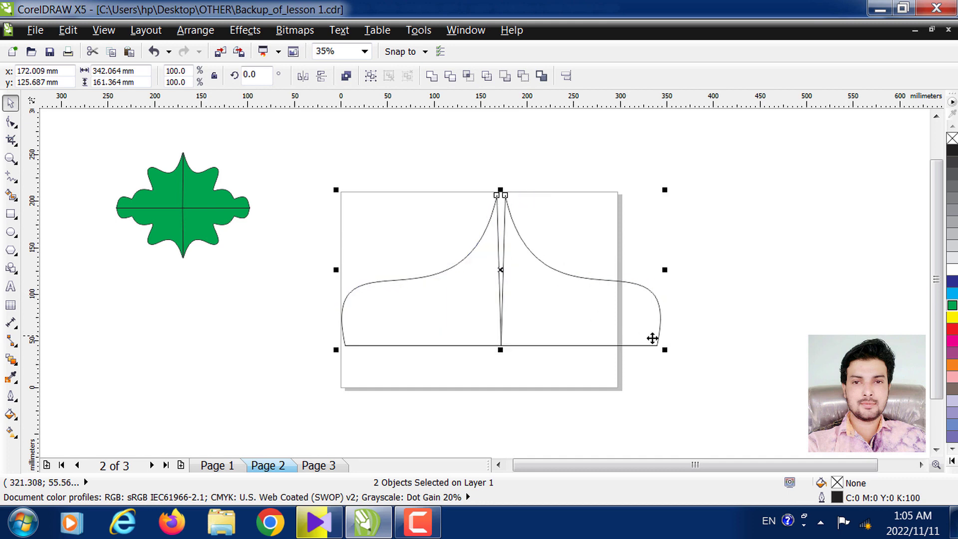
pyautogui.moveTo(665, 349); pyautogui.dragTo(605, 325)
pyautogui.moveTo(535, 288); pyautogui.dragTo(545, 301)
pyautogui.moveTo(621, 335); pyautogui.dragTo(608, 330)
pyautogui.click(564, 226)
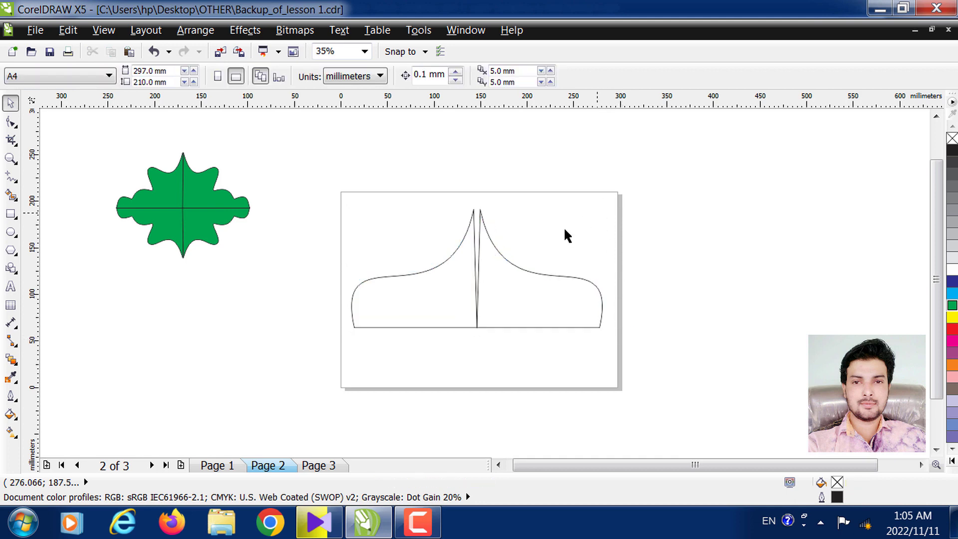
# Step: Nudge the right half left over the other half and partly back right to narrow the gap along the centre
pyautogui.click(493, 283)
pyautogui.press('Left')
pyautogui.press('Left')
pyautogui.press('Left')
pyautogui.press('Left')
pyautogui.press('Left')
pyautogui.press('Left')
pyautogui.press('Left')
pyautogui.press('Left')
pyautogui.press('Left')
pyautogui.press('Left')
pyautogui.press('Left')
pyautogui.press('Left')
pyautogui.press('Left')
pyautogui.press('Left')
pyautogui.press('Left')
pyautogui.press('Left')
pyautogui.press('Left')
pyautogui.press('Left')
pyautogui.press('Left')
pyautogui.press('Left')
pyautogui.press('Left')
pyautogui.press('Left')
pyautogui.press('Left')
pyautogui.press('Left')
pyautogui.press('Left')
pyautogui.press('Left')
pyautogui.press('Left')
pyautogui.press('Left')
pyautogui.press('Left')
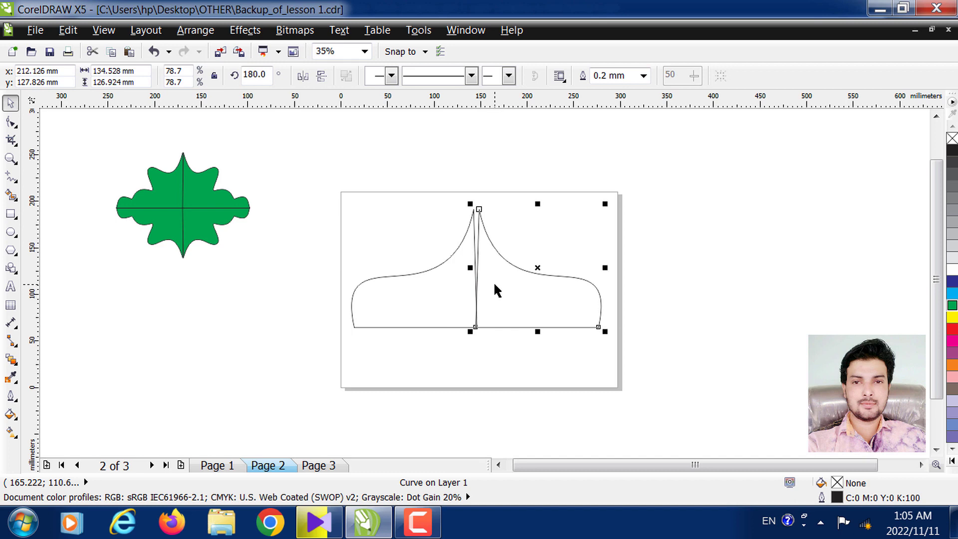
pyautogui.press('Left')
pyautogui.press('Left')
pyautogui.press('Left')
pyautogui.press('Left')
pyautogui.press('Left')
pyautogui.press('Left')
pyautogui.press('Left')
pyautogui.press('Left')
pyautogui.press('Left')
pyautogui.press('Left')
pyautogui.press('Left')
pyautogui.press('Left')
pyautogui.press('Left')
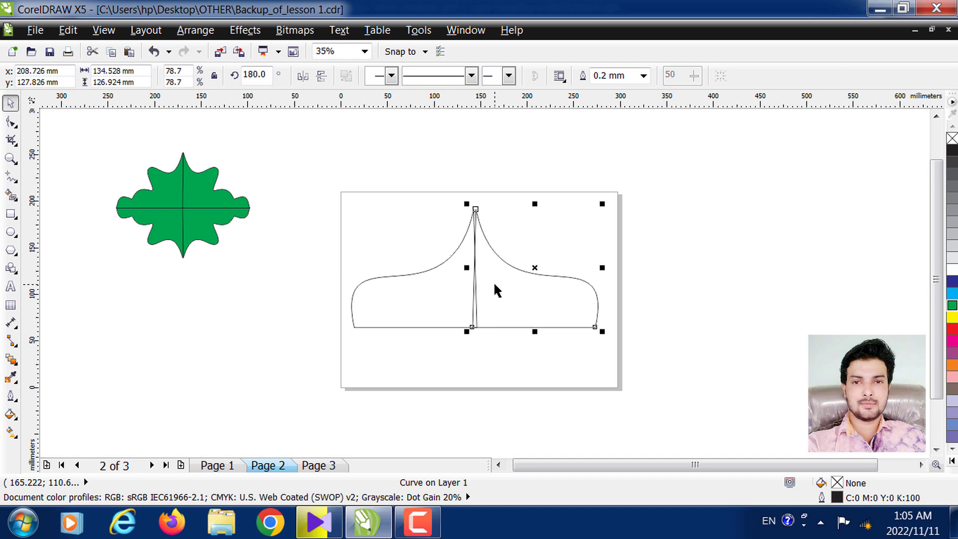
pyautogui.press('Right')
pyautogui.press('Right')
pyautogui.press('Right')
pyautogui.press('Right')
pyautogui.press('Right')
pyautogui.press('Right')
pyautogui.press('Right')
pyautogui.press('Right')
pyautogui.press('Right')
pyautogui.press('Right')
pyautogui.press('Right')
pyautogui.press('Right')
pyautogui.press('Right')
pyautogui.press('Right')
pyautogui.press('Right')
pyautogui.press('Right')
pyautogui.press('Right')
pyautogui.press('Right')
pyautogui.press('Right')
pyautogui.press('Right')
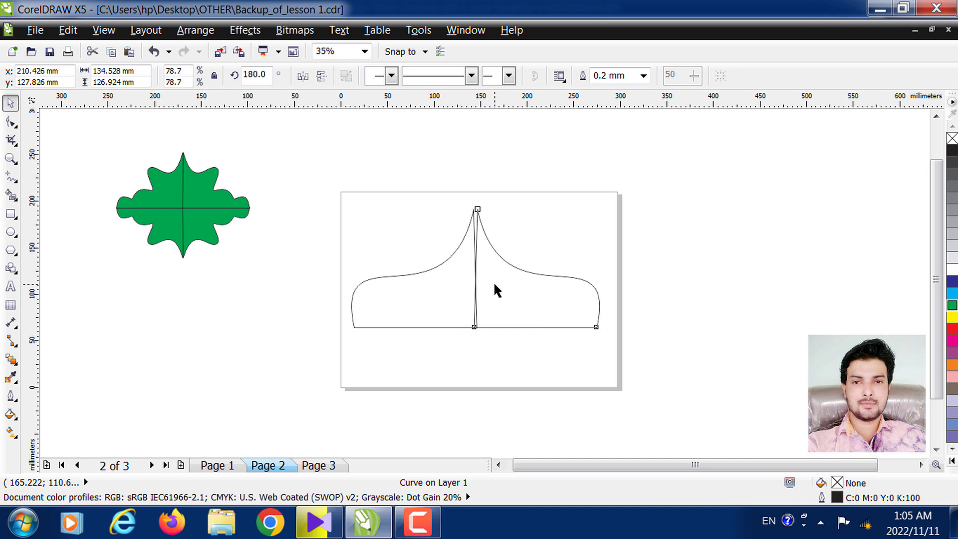
pyautogui.click(606, 128)
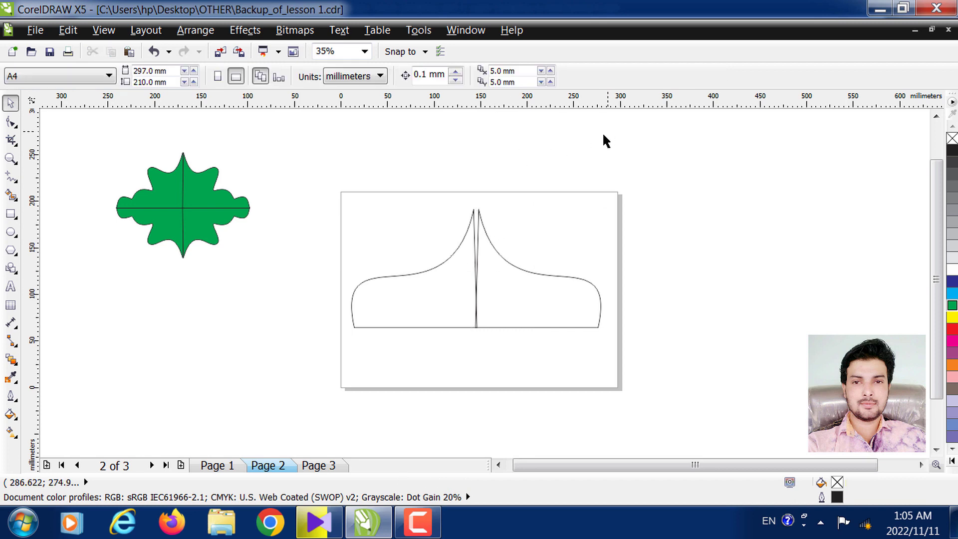
# Step: Select both halves and weld them into a single curve
pyautogui.click(532, 282)
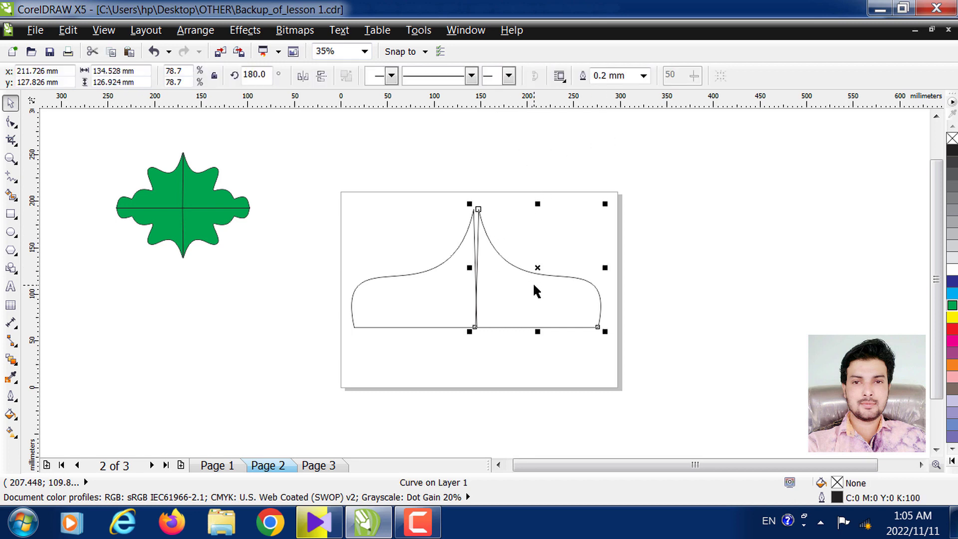
pyautogui.keyDown('shift'); pyautogui.click(424, 276); pyautogui.keyUp('shift')
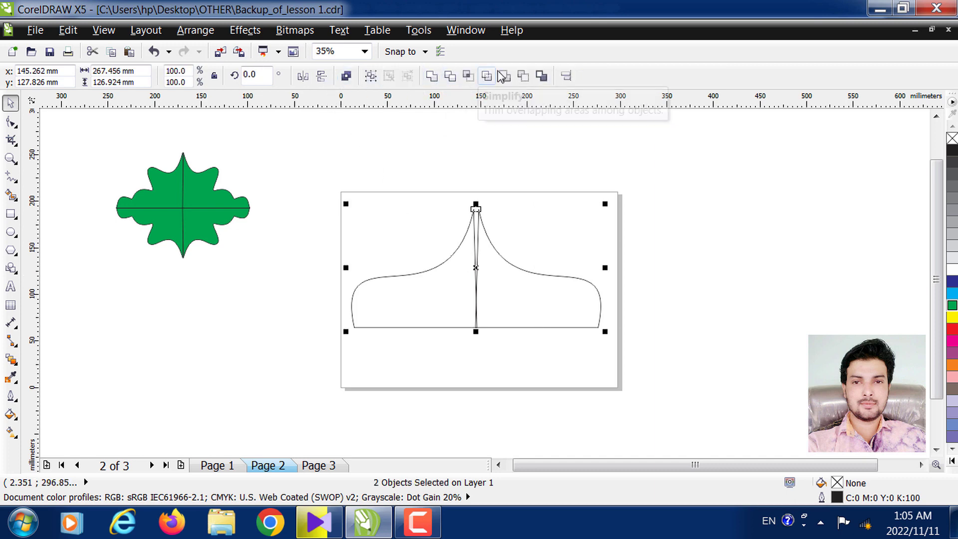
pyautogui.click(433, 79)
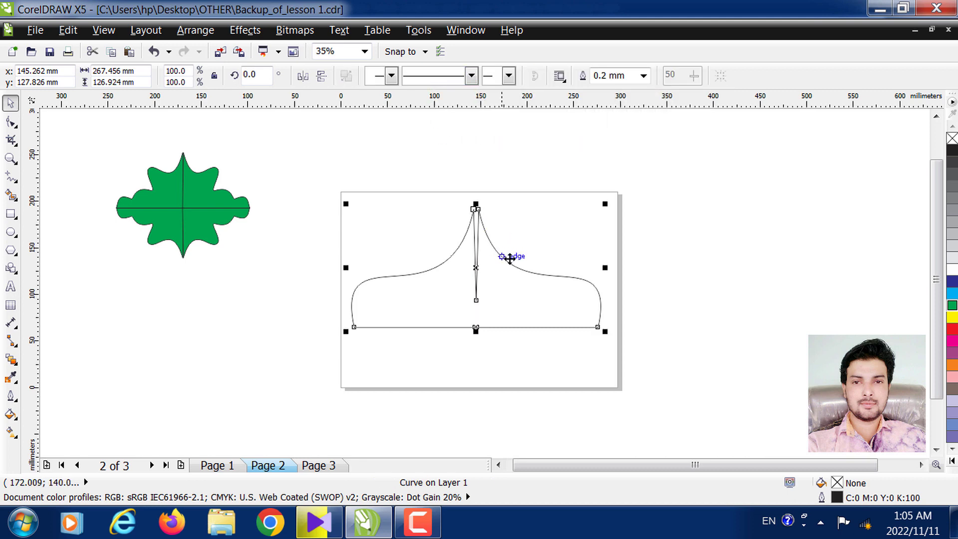
pyautogui.click(534, 239)
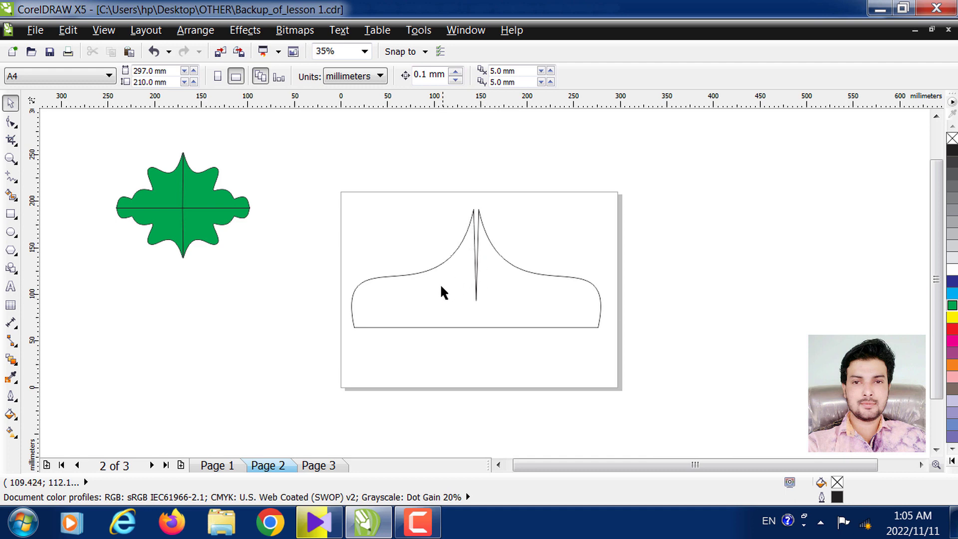
# Step: Narrow the welded shape horizontally to about 239 mm wide, keeping its height
pyautogui.click(476, 284)
pyautogui.moveTo(605, 268); pyautogui.dragTo(578, 268)
pyautogui.click(564, 256)
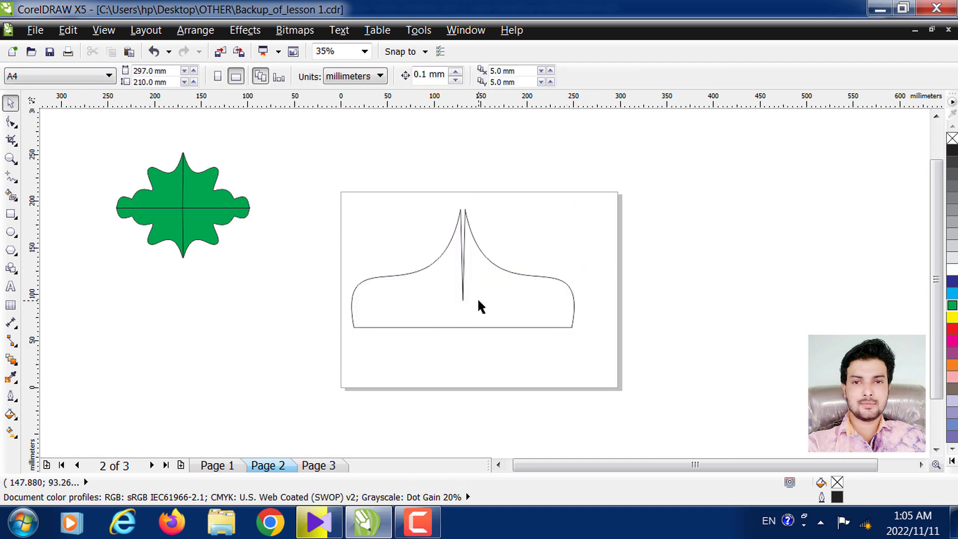
# Step: Try blue, yellow and green (C:100 M:0 Y:100 K:0) fills on the welded shape
pyautogui.click(564, 327)
pyautogui.click(952, 283)
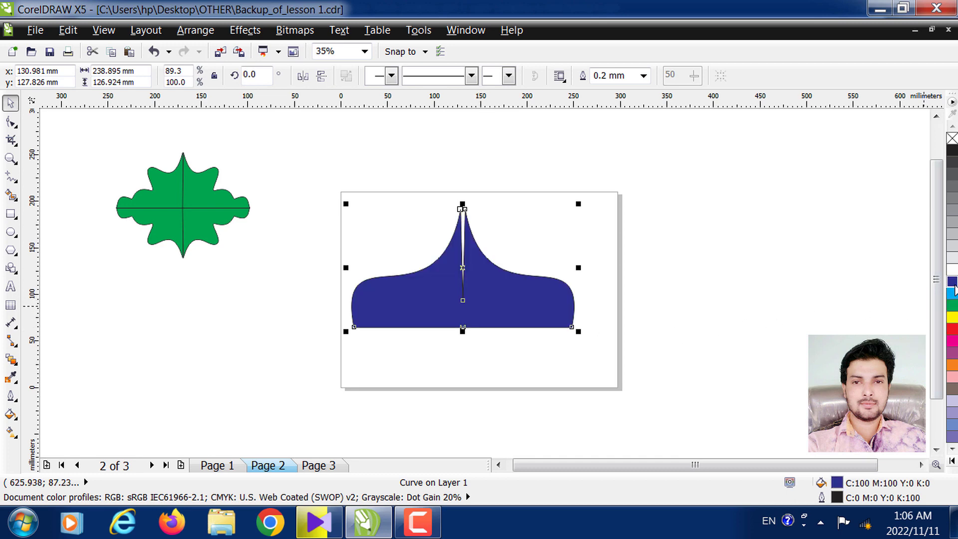
pyautogui.click(952, 316)
pyautogui.click(952, 305)
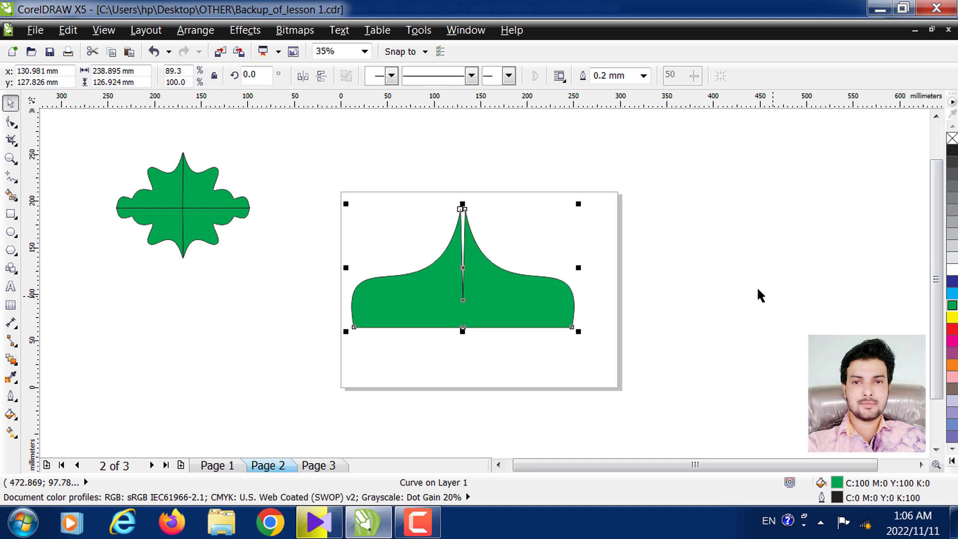
pyautogui.click(621, 229)
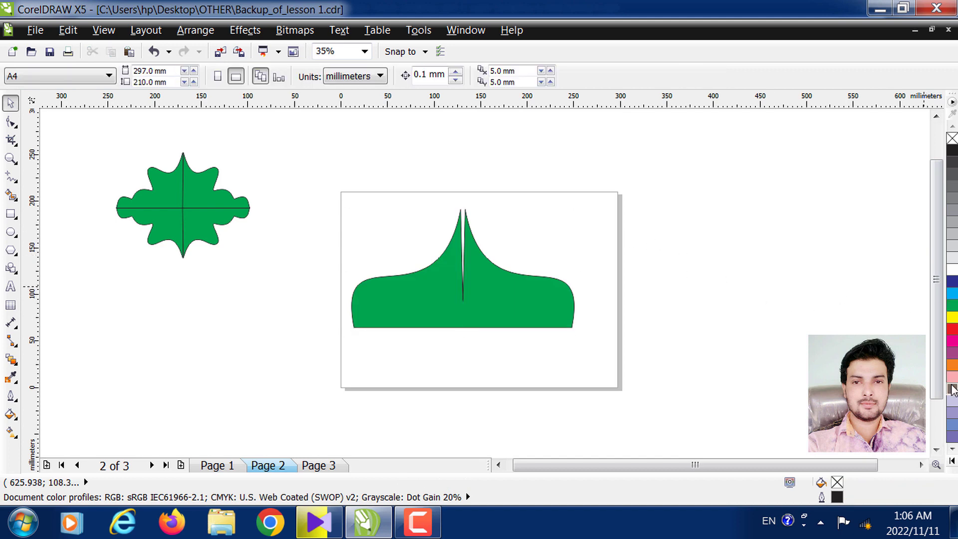
# Step: Fill the welded shape on the page with red (C:0 M:100 Y:100 K:0)
pyautogui.click(951, 306)
pyautogui.click(513, 336)
pyautogui.moveTo(315, 189); pyautogui.dragTo(531, 349)
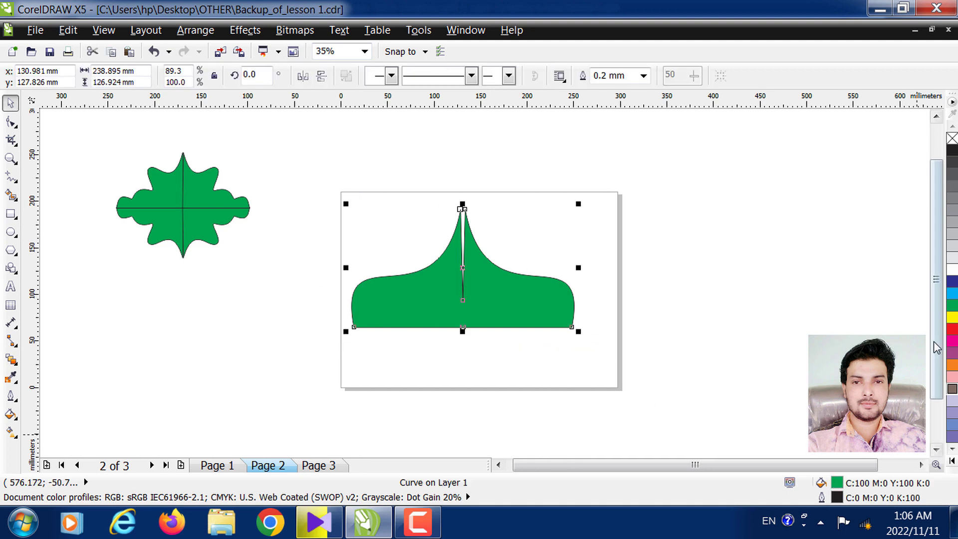
pyautogui.click(952, 329)
pyautogui.click(406, 299)
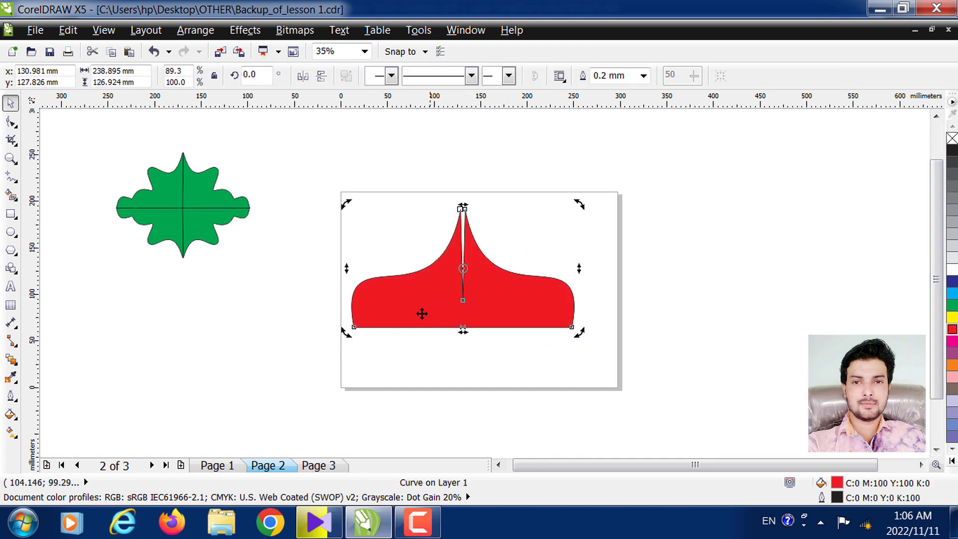
# Step: Add a portrait-oriented page after page 2 and place a page-sized 210 × 297 mm rectangle on it
pyautogui.click(181, 465)
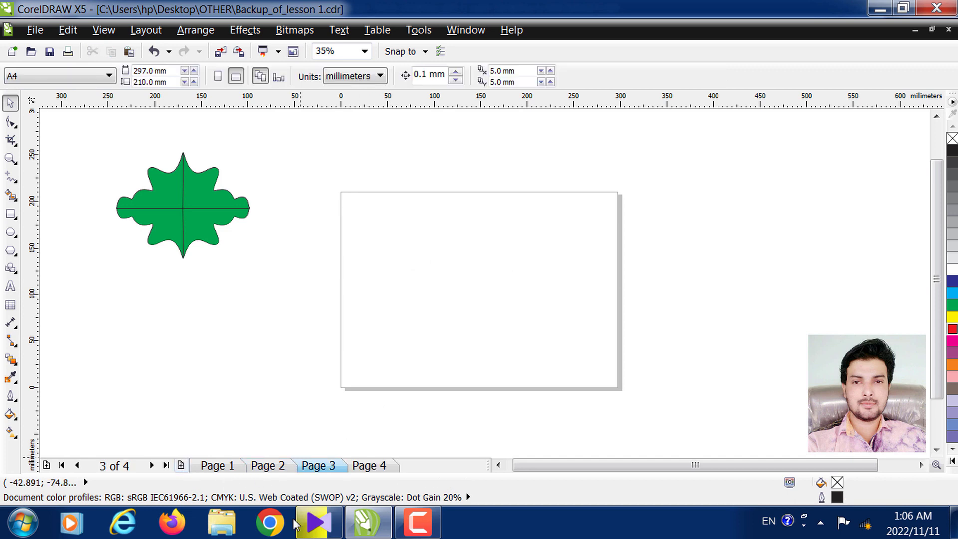
pyautogui.click(217, 77)
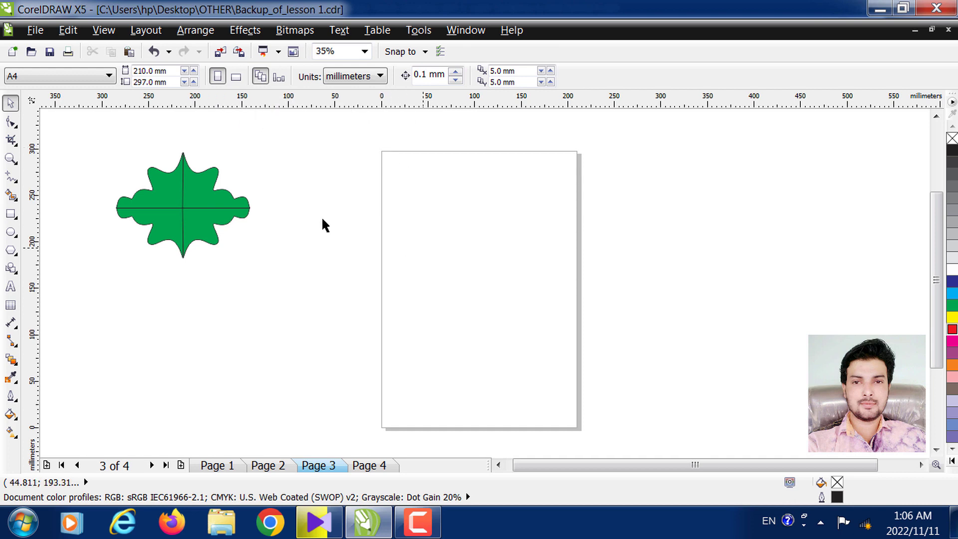
pyautogui.click(10, 218)
pyautogui.doubleClick(10, 221)
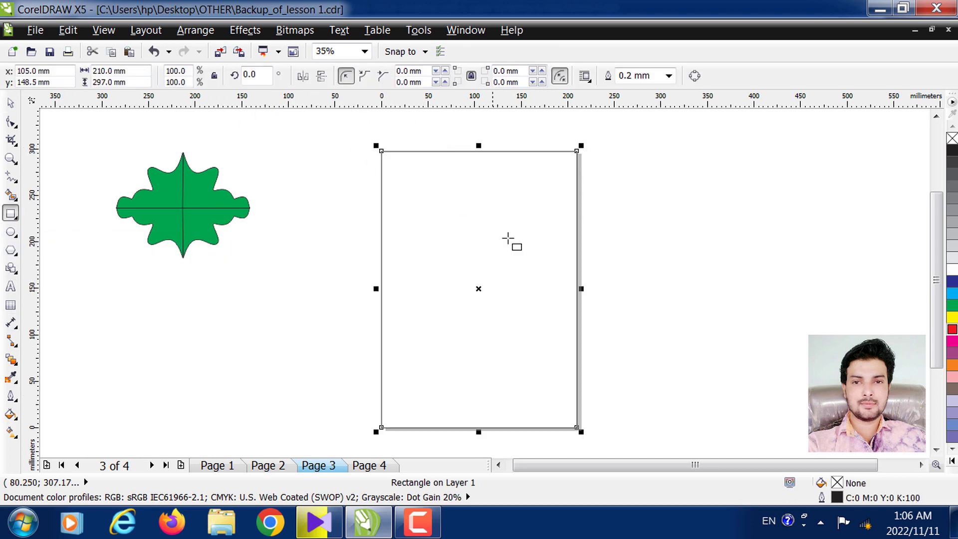
# Step: Delete the four-part green ornament lying on the desktop beside the page
pyautogui.click(10, 103)
pyautogui.moveTo(51, 129); pyautogui.dragTo(266, 269)
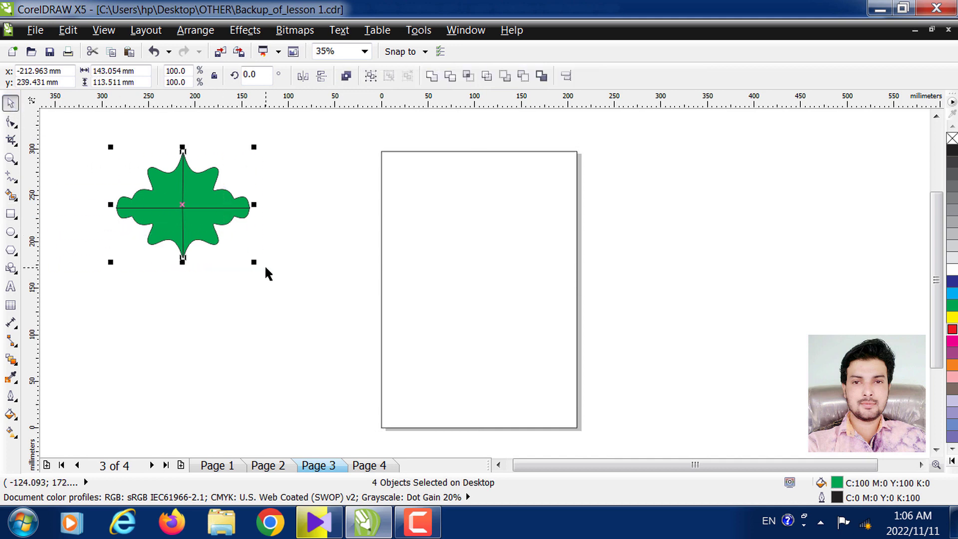
pyautogui.press('Delete')
# Step: Fill the page-sized rectangle with grey-brown (C:0 M:20 Y:20 K:60)
pyautogui.click(492, 219)
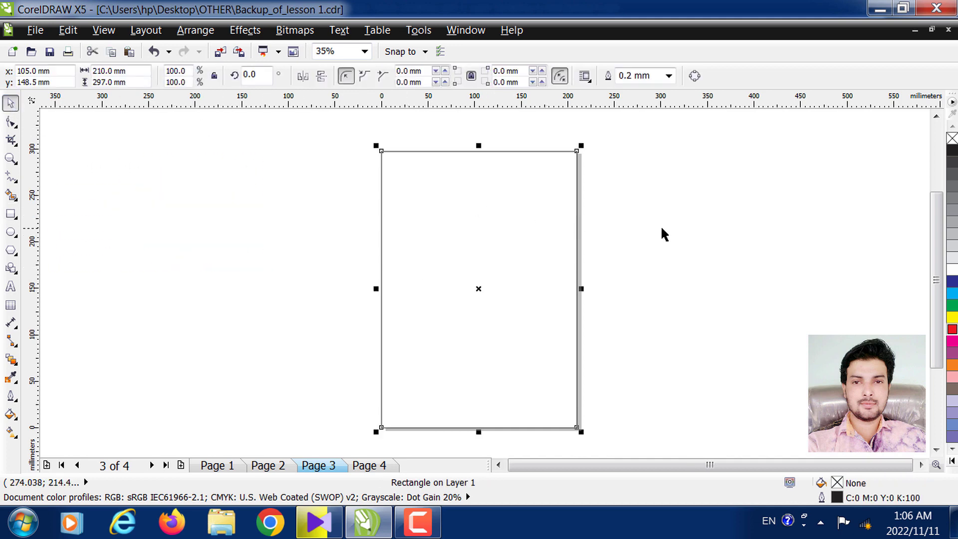
pyautogui.click(951, 389)
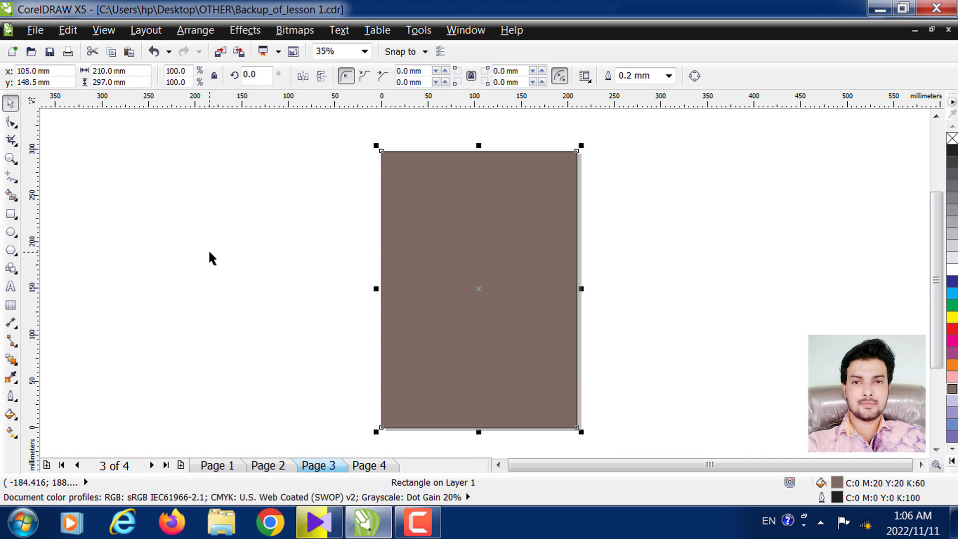
pyautogui.hotkey('ctrl', 'z')
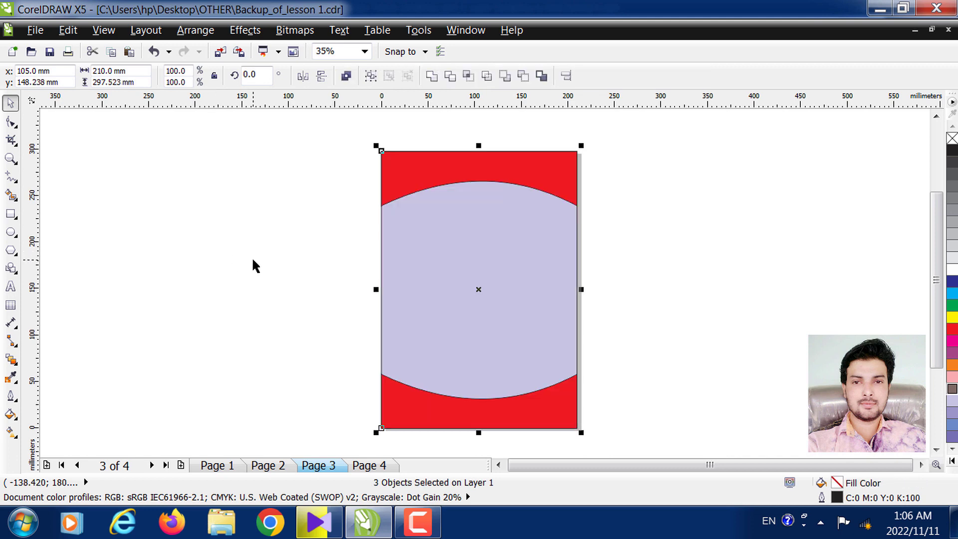
pyautogui.hotkey('ctrl', 'shift', 'z')
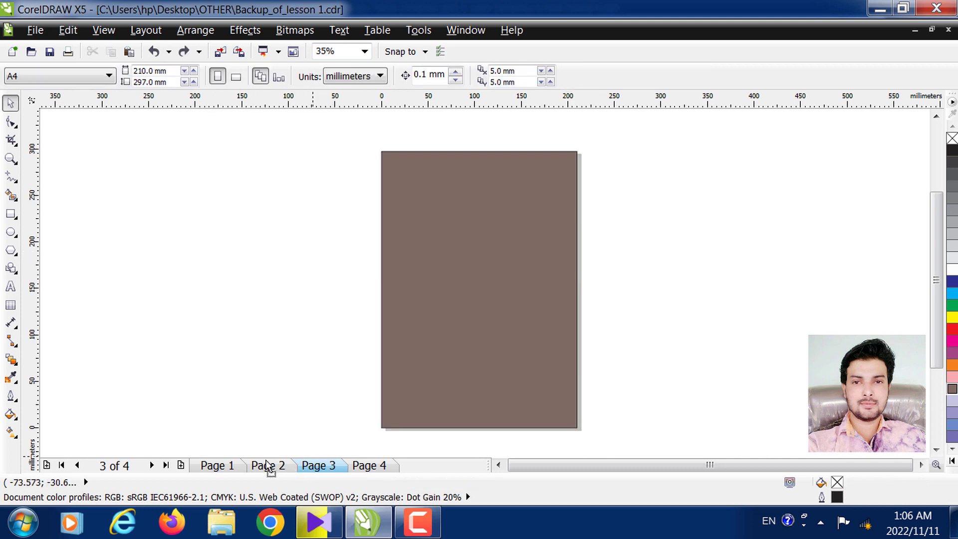
# Step: Move the red shape's page behind the grey-brown page and paste a copy of the red shape onto the grey-brown page
pyautogui.click(268, 466)
pyautogui.click(306, 467)
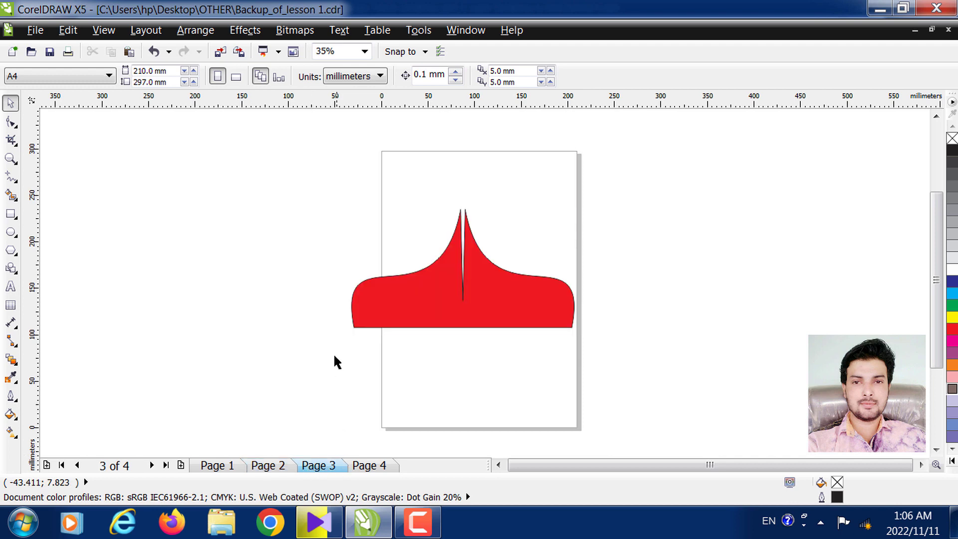
pyautogui.moveTo(319, 189); pyautogui.dragTo(586, 373)
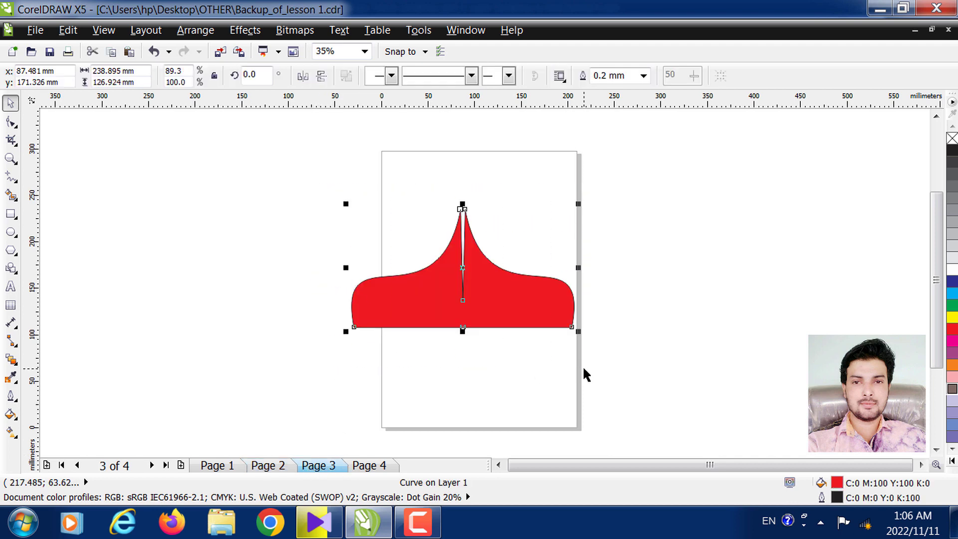
pyautogui.click(376, 466)
pyautogui.click(316, 466)
pyautogui.click(271, 467)
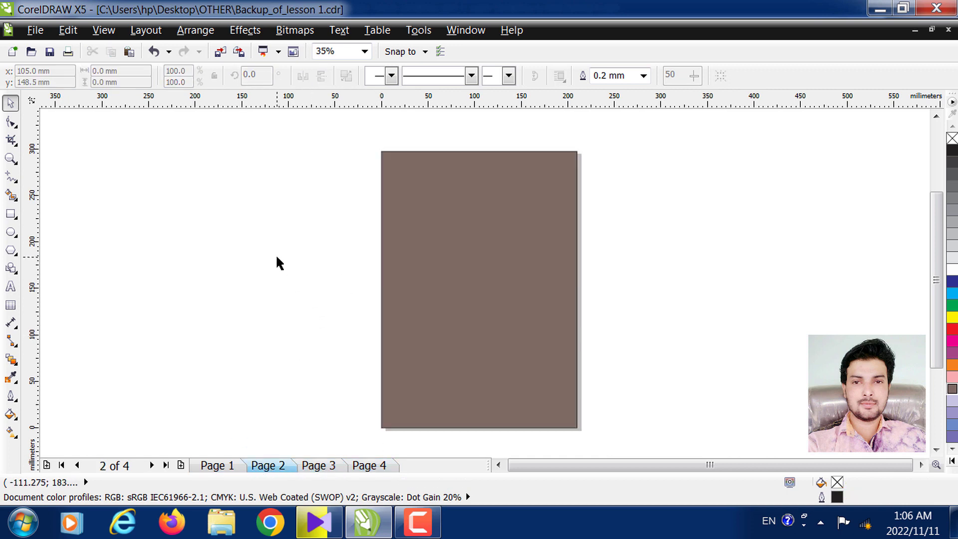
pyautogui.hotkey('ctrl', 'v')
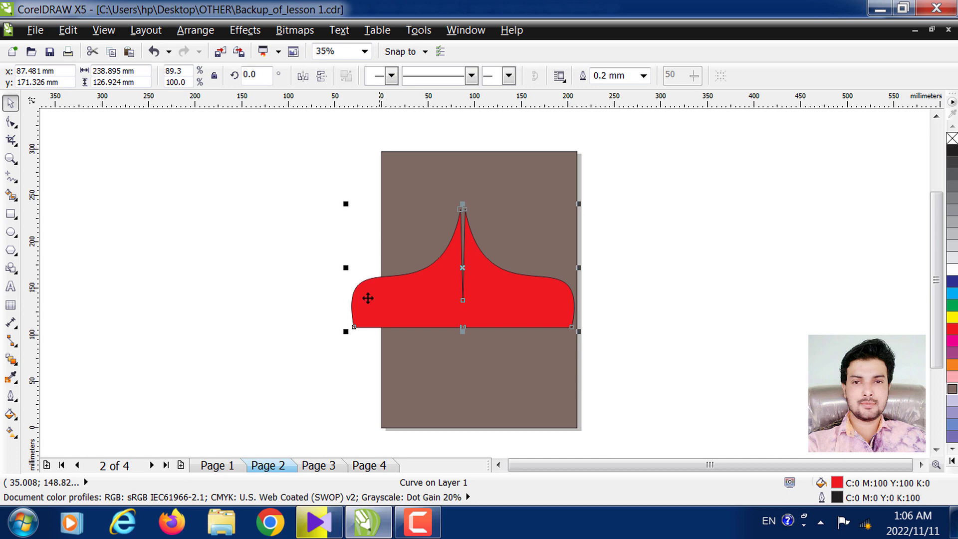
# Step: Scale the pasted red shape to about 208 × 110 mm and place it along the bottom edge of the grey-brown rectangle
pyautogui.moveTo(342, 331); pyautogui.dragTo(380, 311)
pyautogui.moveTo(462, 288); pyautogui.dragTo(457, 402)
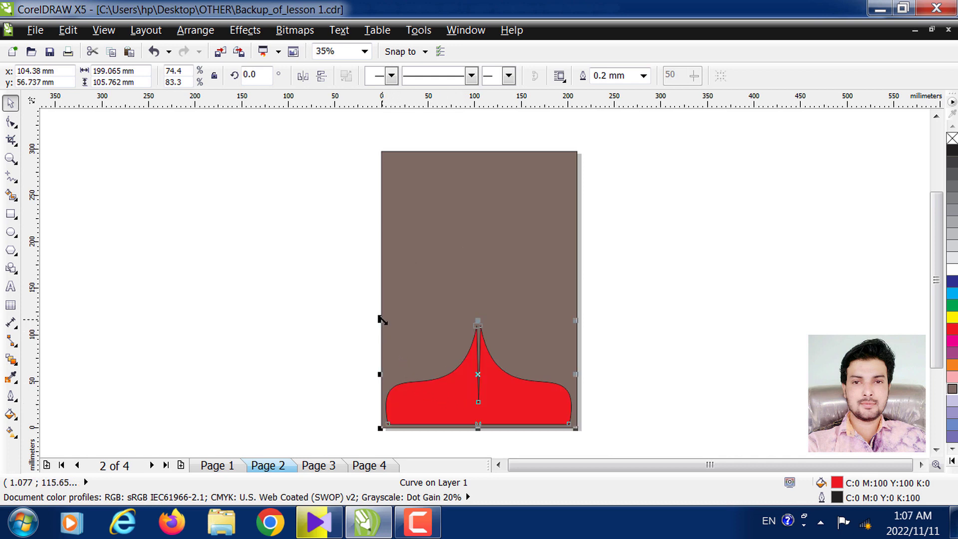
pyautogui.moveTo(379, 319); pyautogui.dragTo(372, 317)
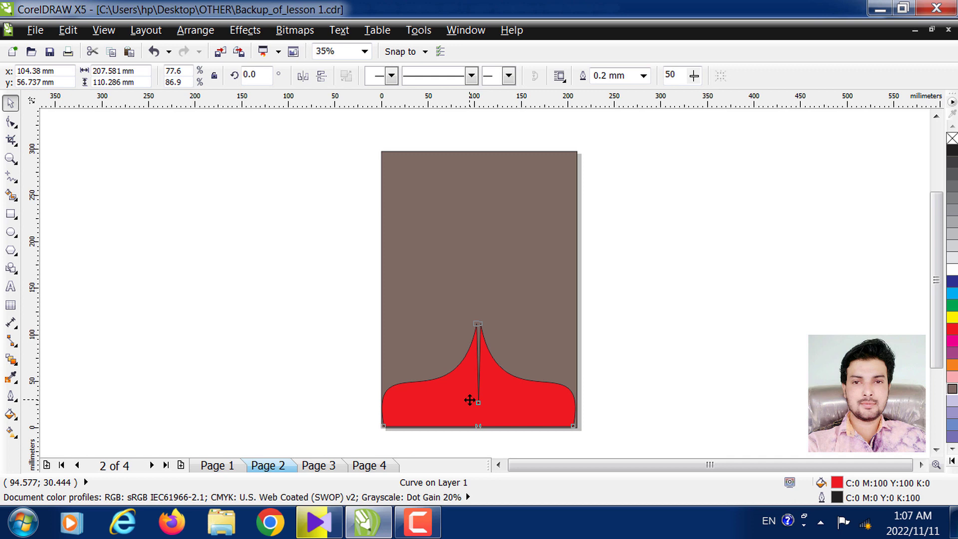
# Step: Nudge the red shape horizontally to about x 104.8 mm and fill it with pale lavender (C:20 M:20 Y:0 K:0)
pyautogui.click(470, 400)
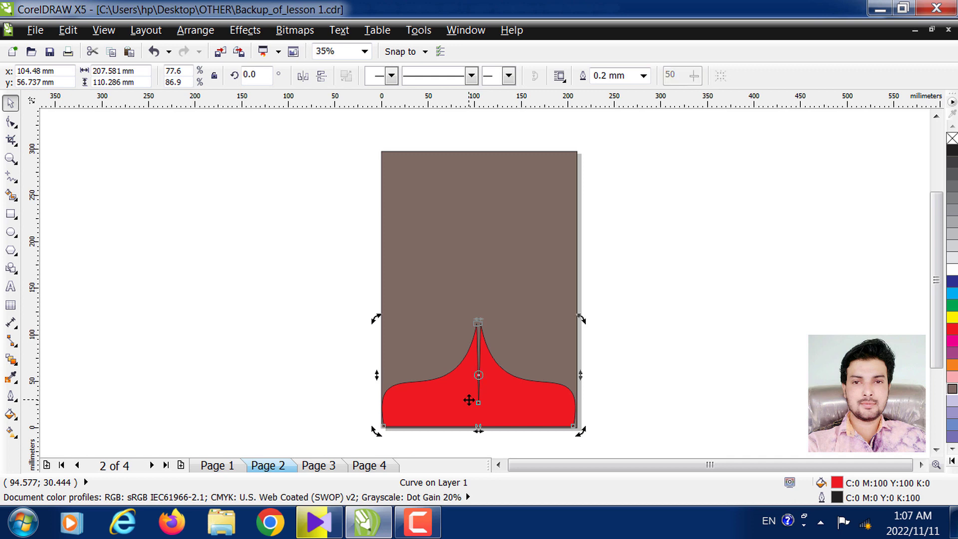
pyautogui.click(707, 209)
pyautogui.click(437, 401)
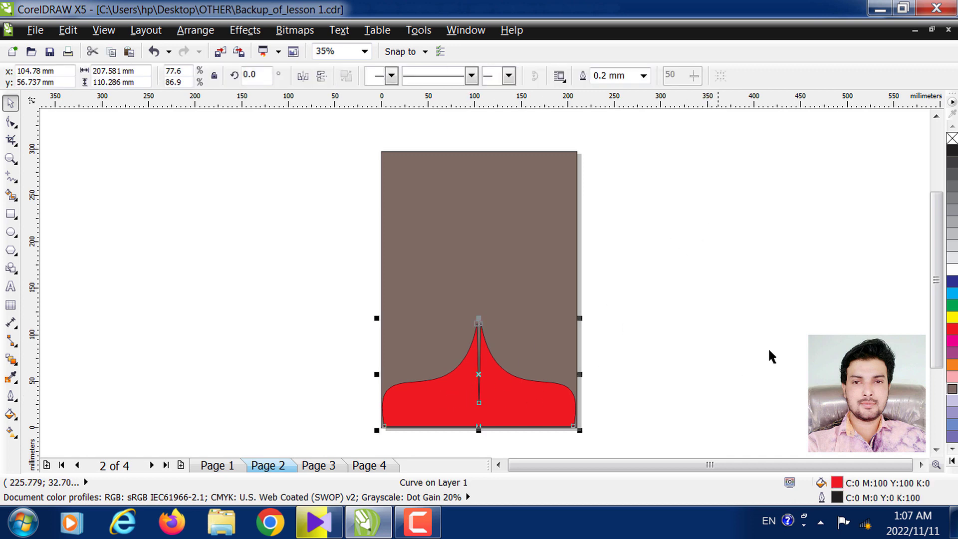
pyautogui.click(951, 400)
pyautogui.click(693, 274)
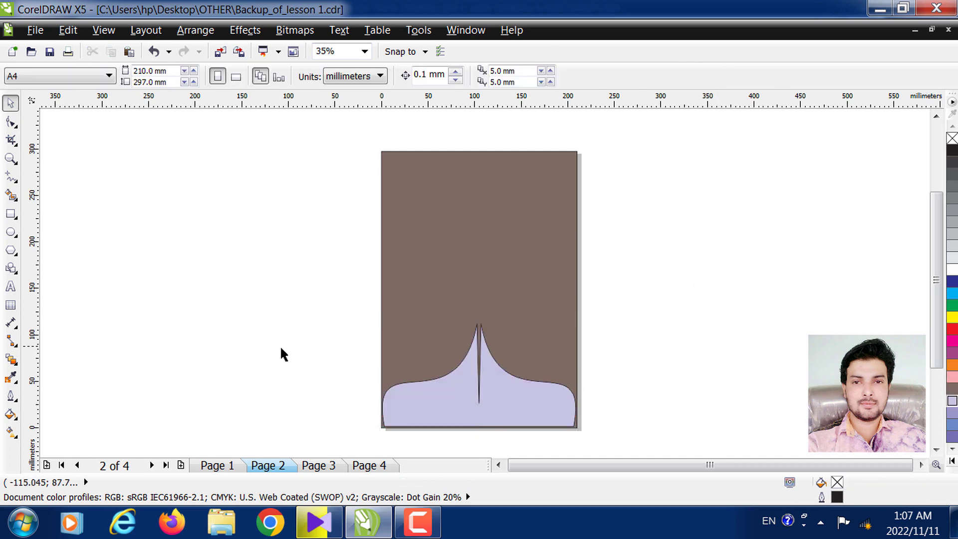
# Step: Create a vertically mirrored copy of the lavender shape directly above it, so the two pointed tips meet
pyautogui.moveTo(355, 322); pyautogui.dragTo(607, 399)
pyautogui.click(936, 116)
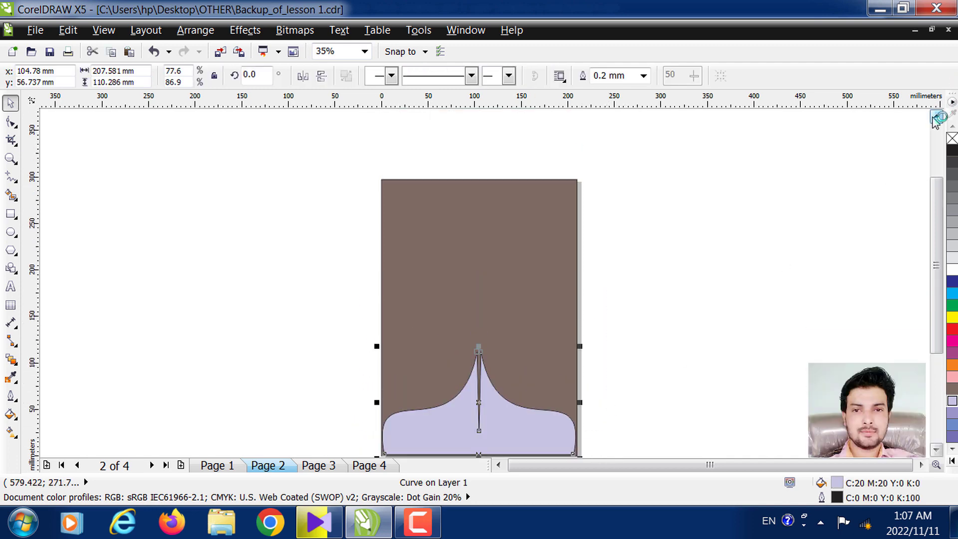
pyautogui.moveTo(936, 259); pyautogui.dragTo(935, 283)
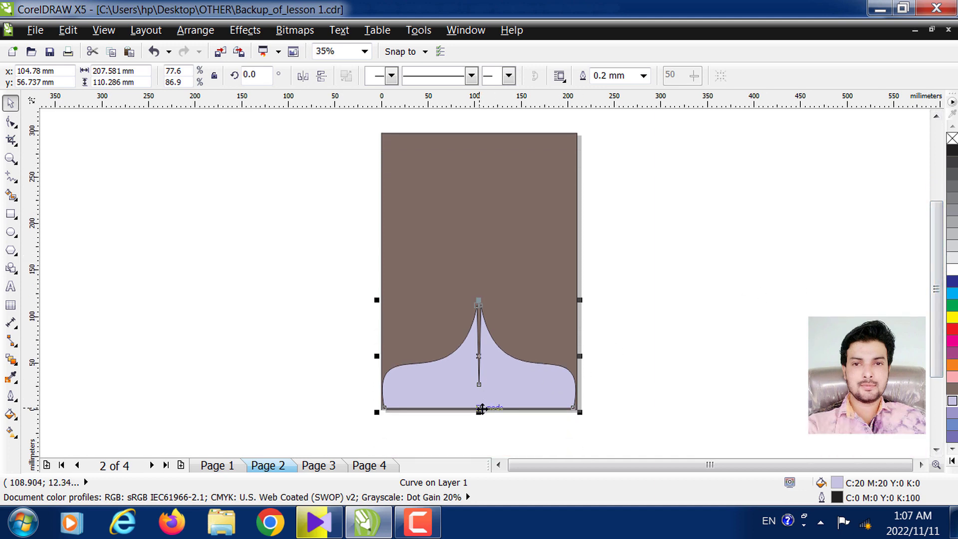
pyautogui.moveTo(478, 412); pyautogui.dragTo(497, 256)
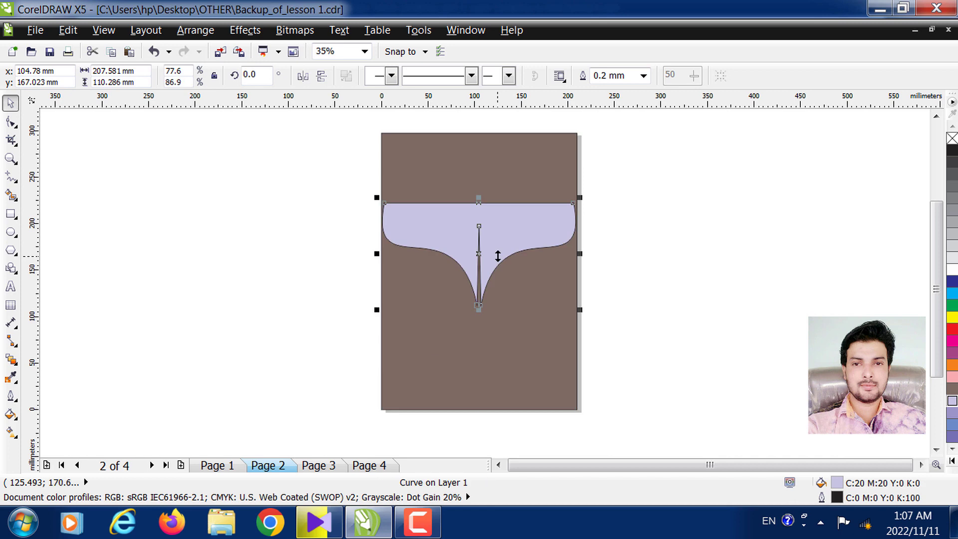
pyautogui.hotkey('ctrl', 'z')
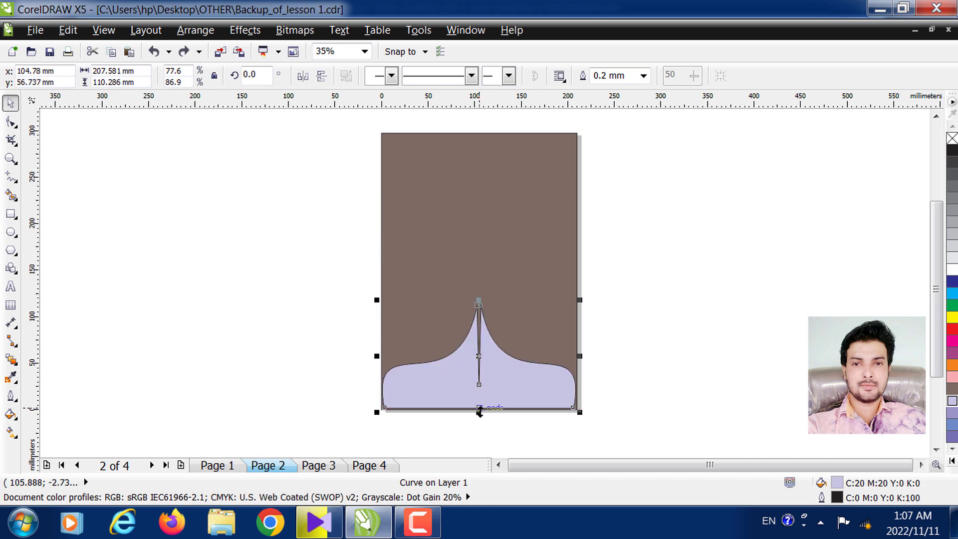
pyautogui.moveTo(479, 412); pyautogui.dragTo(480, 270)
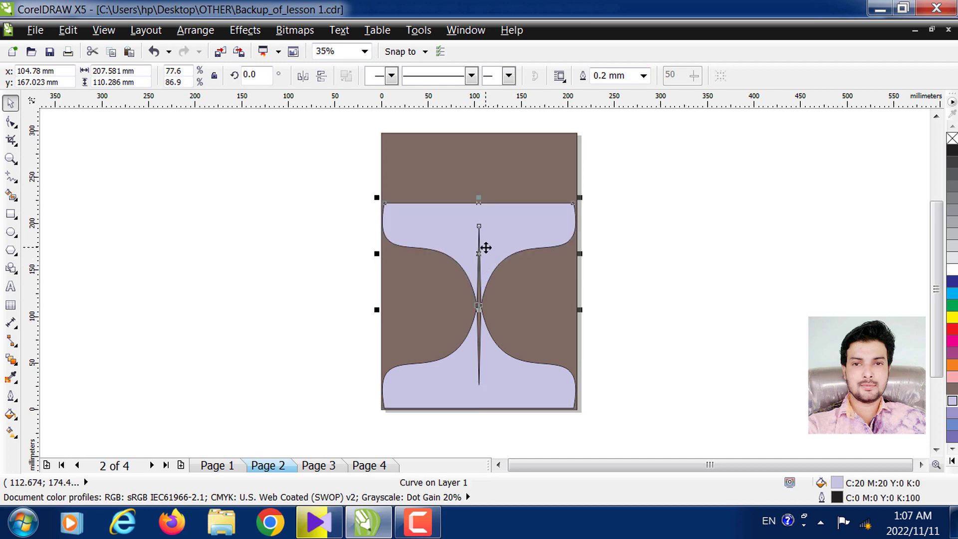
# Step: Move the mirrored lavender copy up to the top edge of the grey-brown rectangle
pyautogui.click(484, 163)
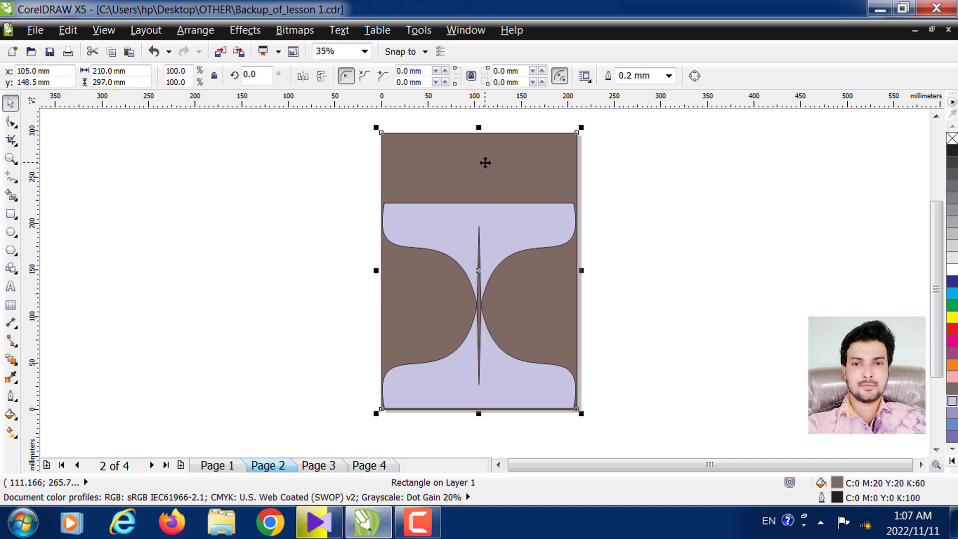
pyautogui.click(487, 239)
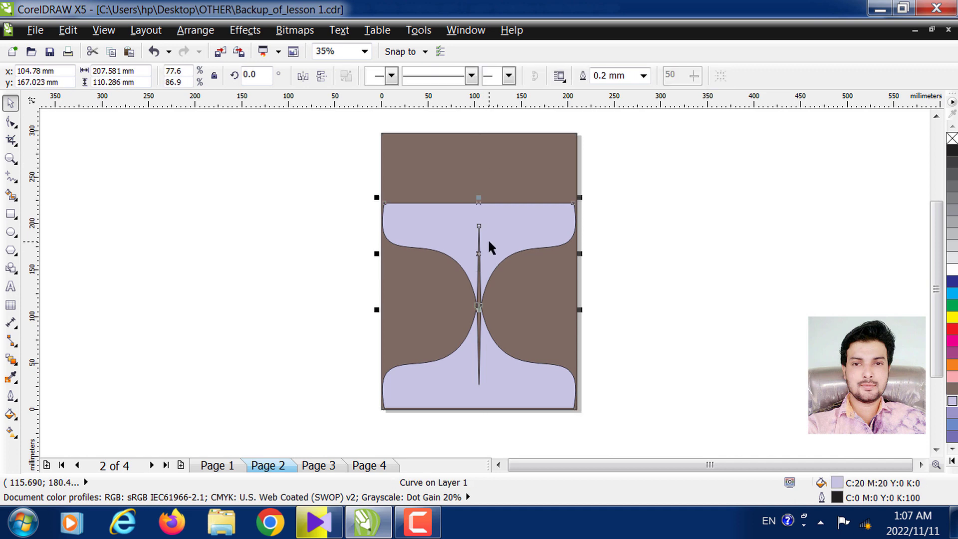
pyautogui.click(474, 149)
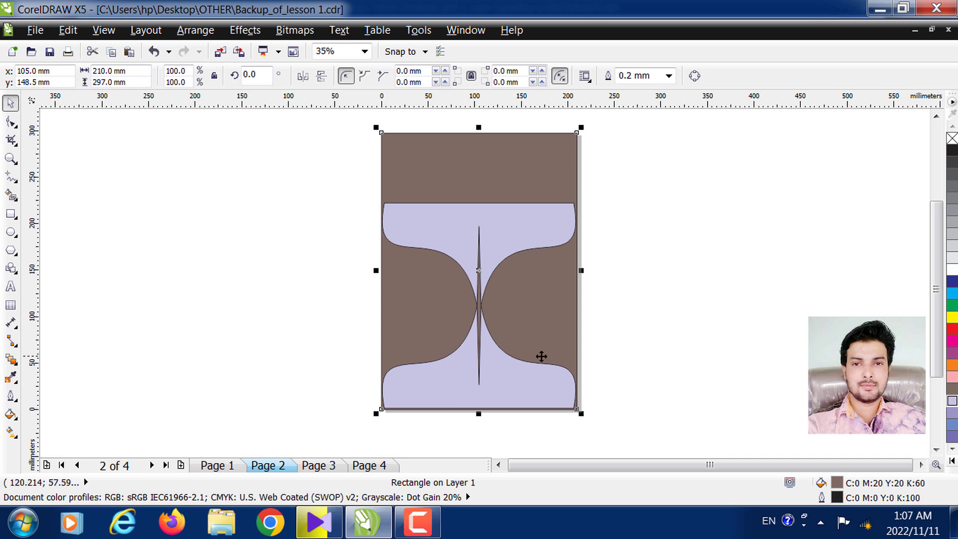
pyautogui.click(265, 214)
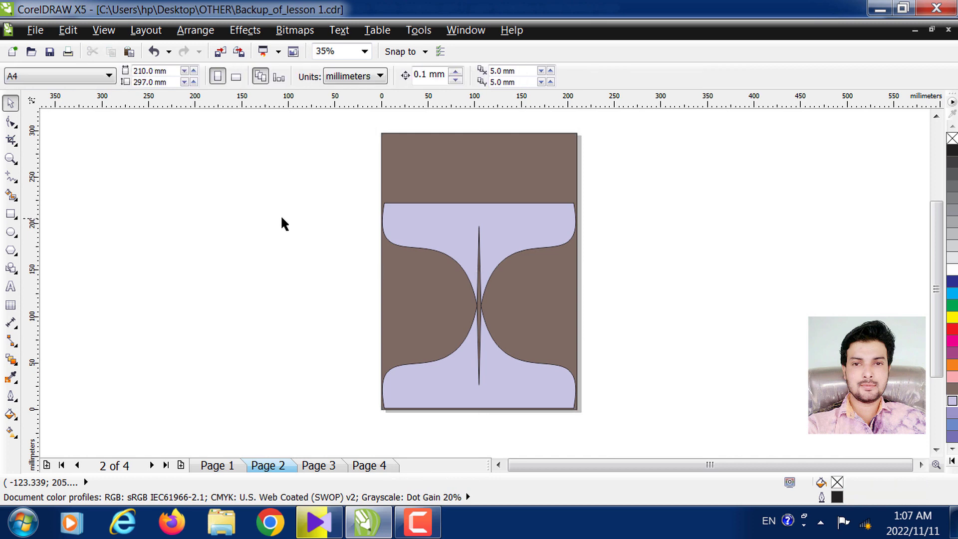
pyautogui.click(426, 211)
pyautogui.moveTo(442, 216); pyautogui.dragTo(446, 167)
pyautogui.moveTo(445, 160); pyautogui.dragTo(447, 158)
pyautogui.click(610, 262)
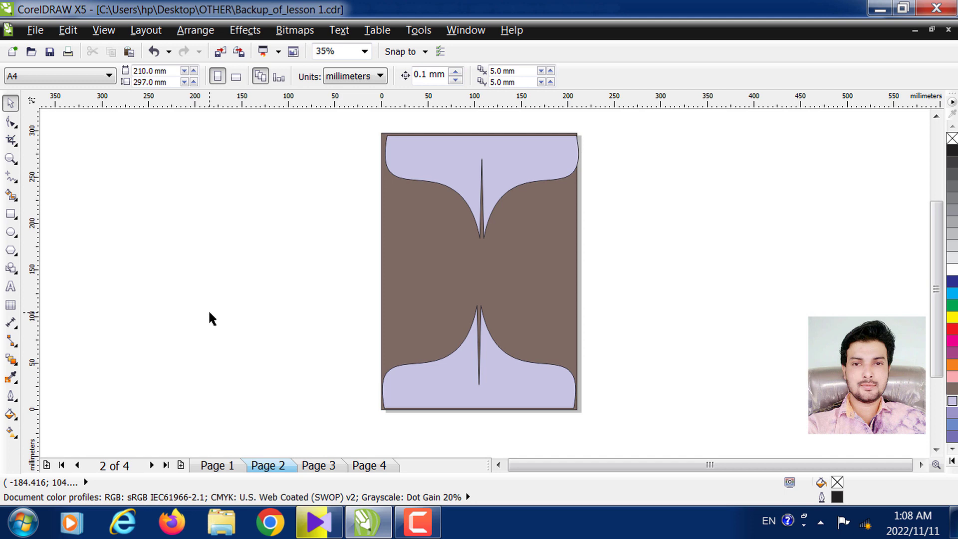
pyautogui.click(445, 156)
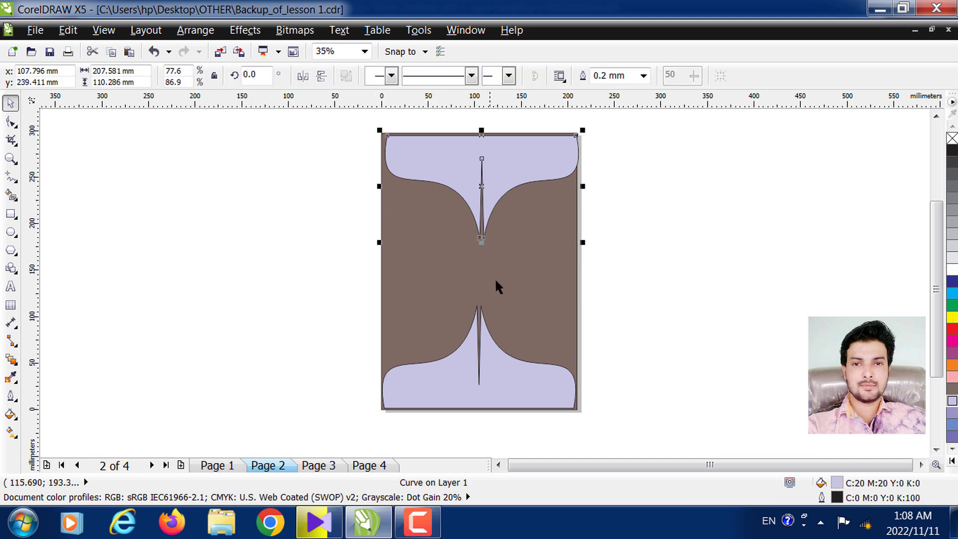
pyautogui.click(130, 194)
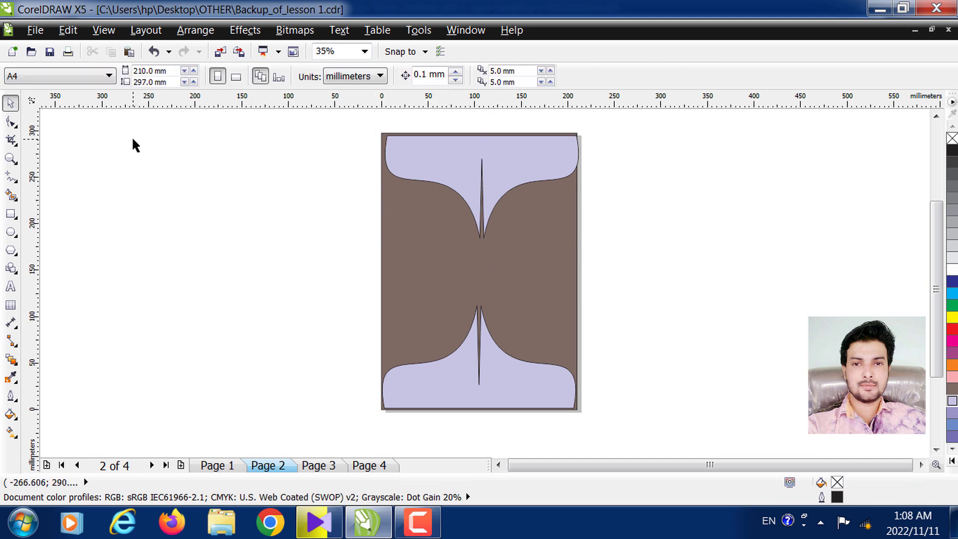
pyautogui.click(413, 520)
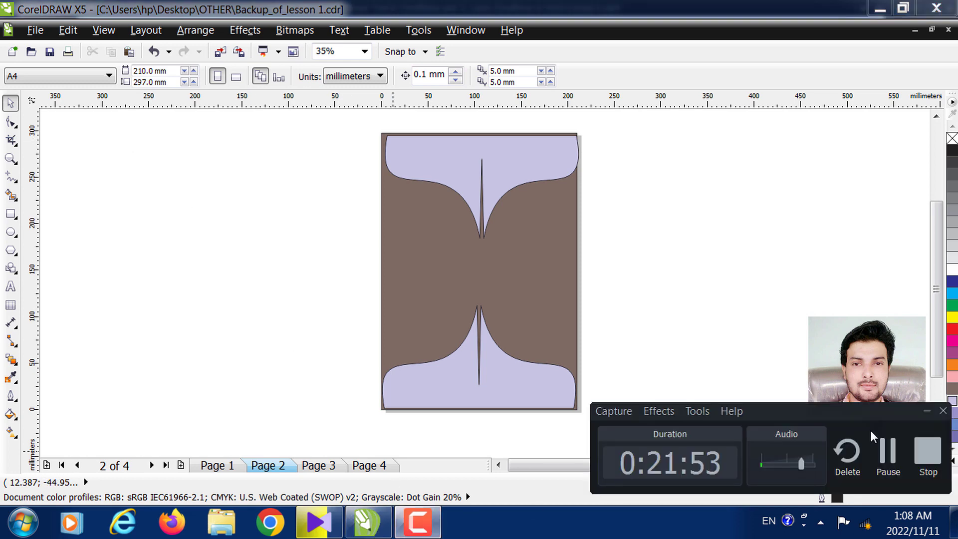
pyautogui.click(882, 454)
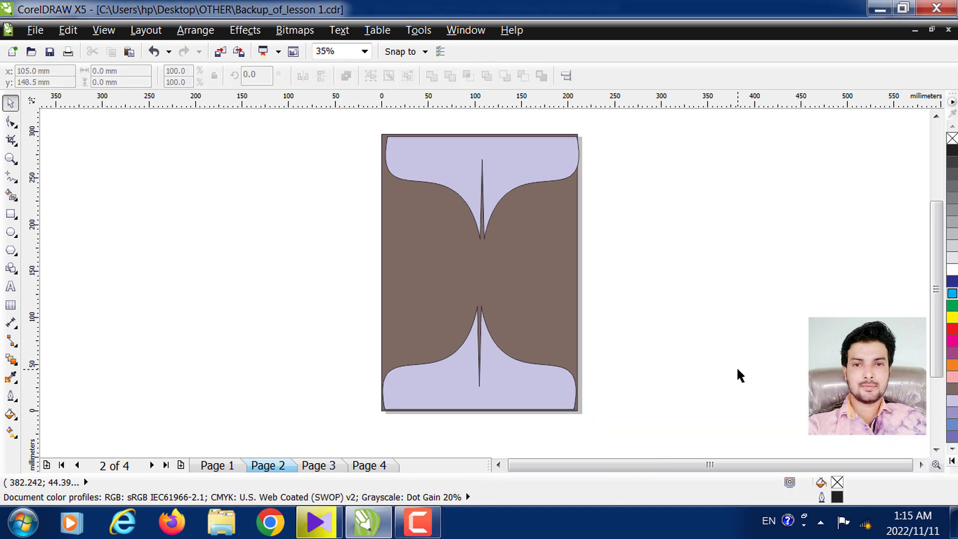
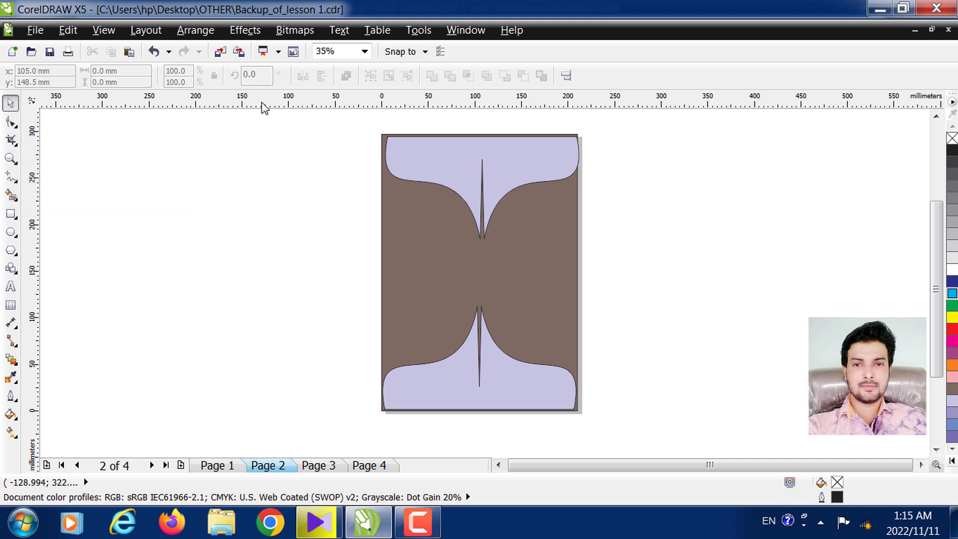
# Step: Delete the upper and lower lavender shapes, leaving only the grey-brown rectangle on the page
pyautogui.click(423, 147)
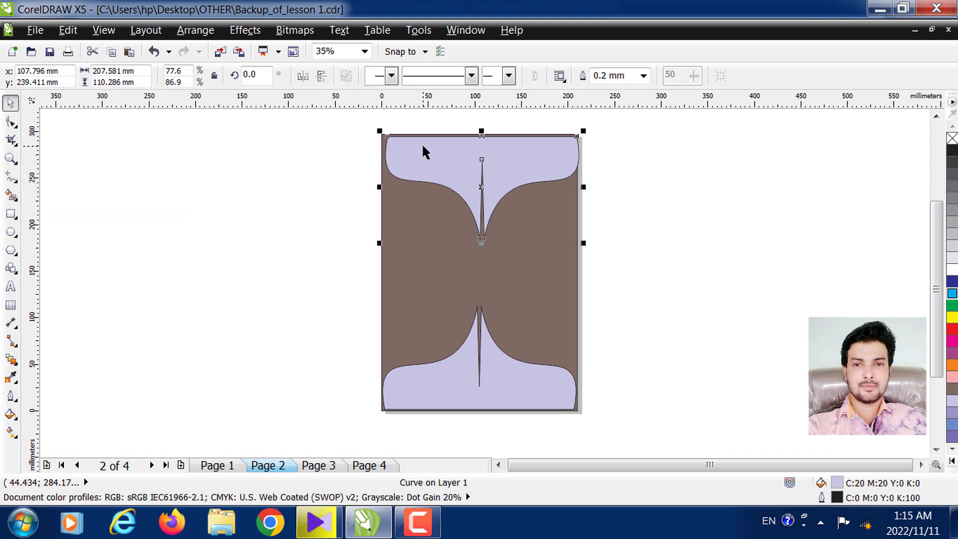
pyautogui.press('Delete')
pyautogui.click(467, 377)
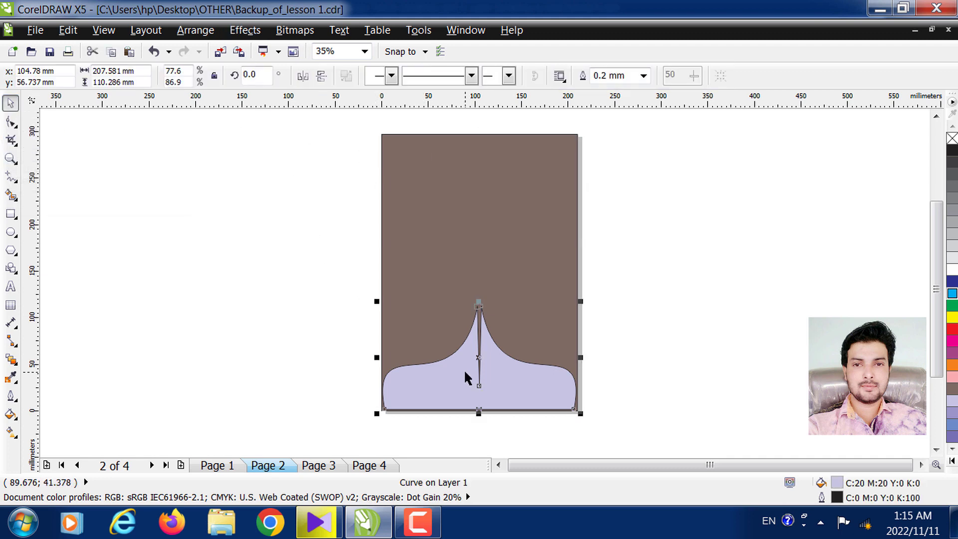
pyautogui.press('Delete')
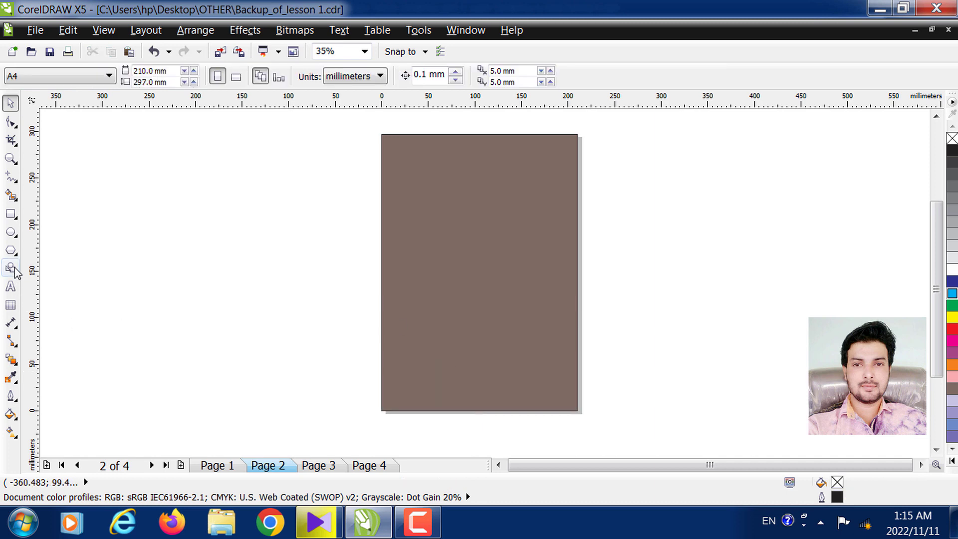
pyautogui.click(10, 215)
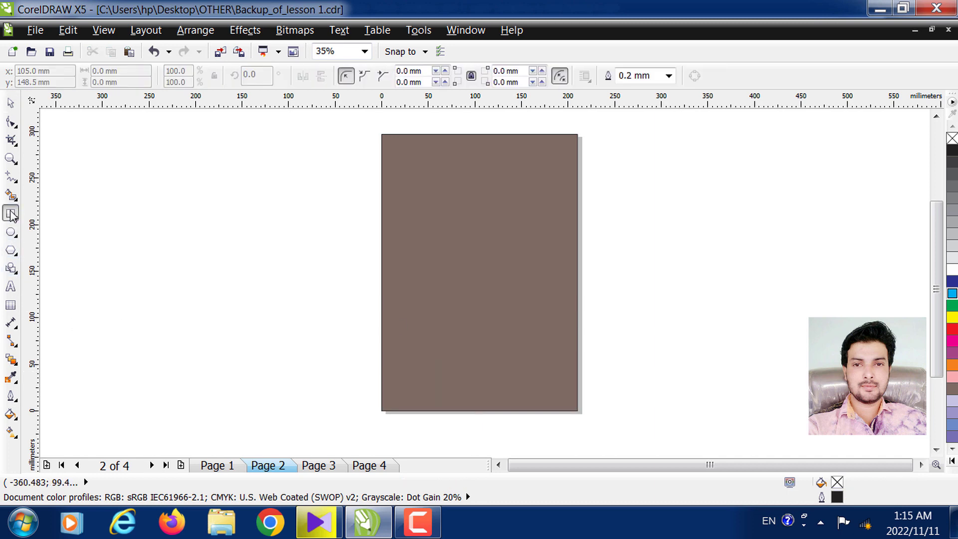
pyautogui.click(10, 102)
pyautogui.click(459, 261)
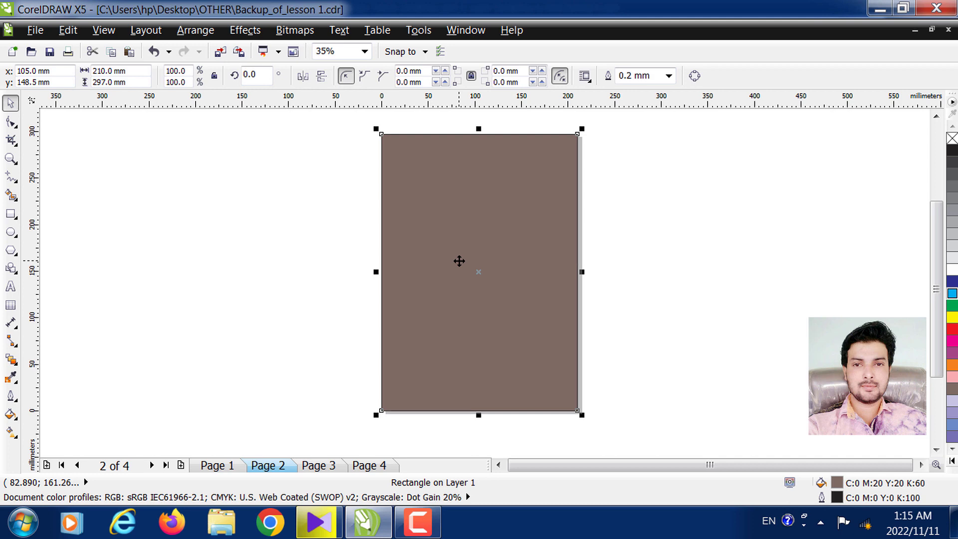
pyautogui.moveTo(455, 261); pyautogui.dragTo(332, 272)
pyautogui.rightClick(331, 271)
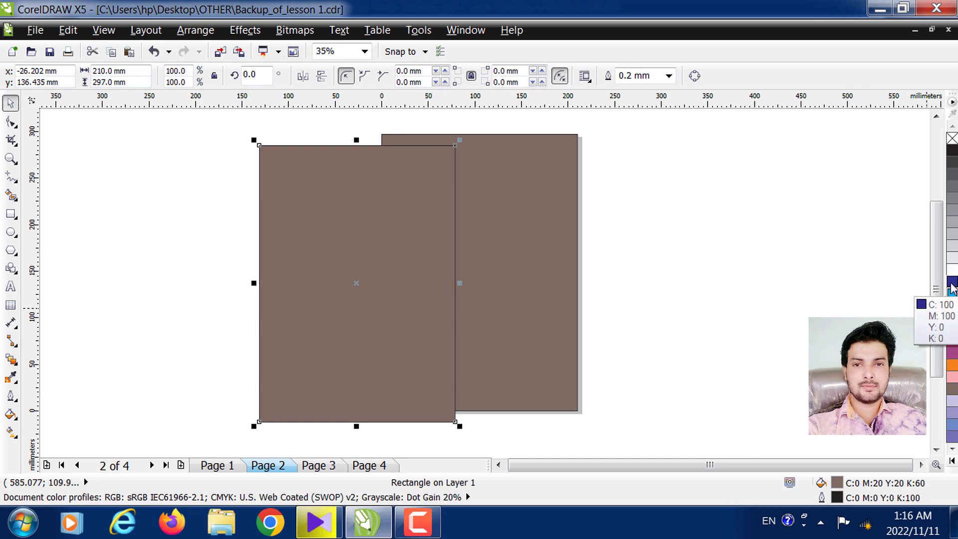
pyautogui.hotkey('ctrl', 'z')
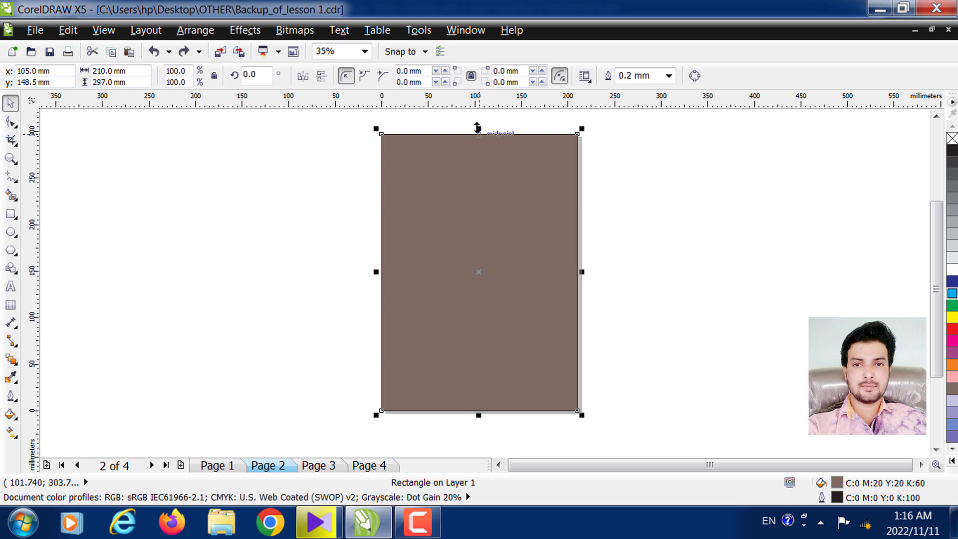
# Step: Make a copy of the grey-brown rectangle shortened to about 35 mm high along its bottom edge, and convert it to curves
pyautogui.moveTo(478, 128); pyautogui.dragTo(483, 371)
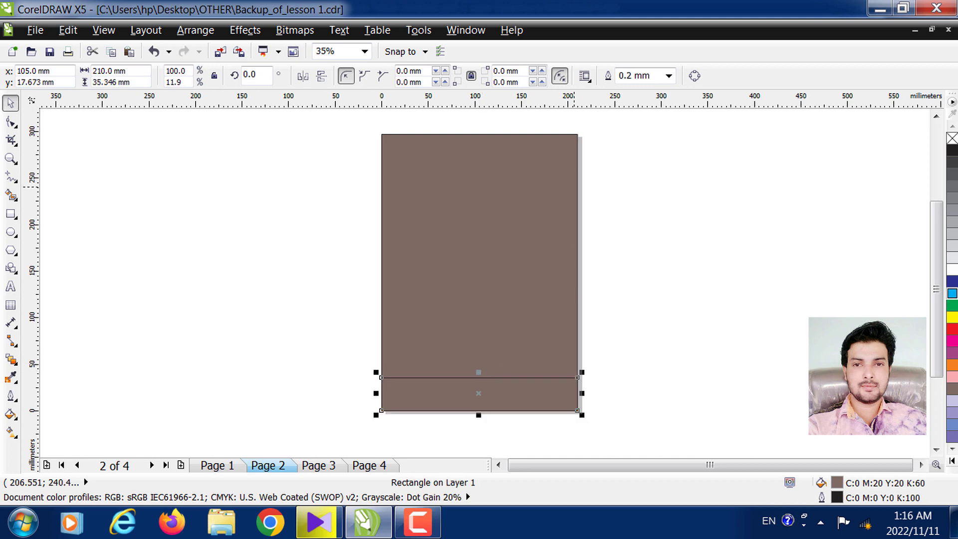
pyautogui.click(11, 158)
pyautogui.moveTo(296, 328); pyautogui.dragTo(631, 447)
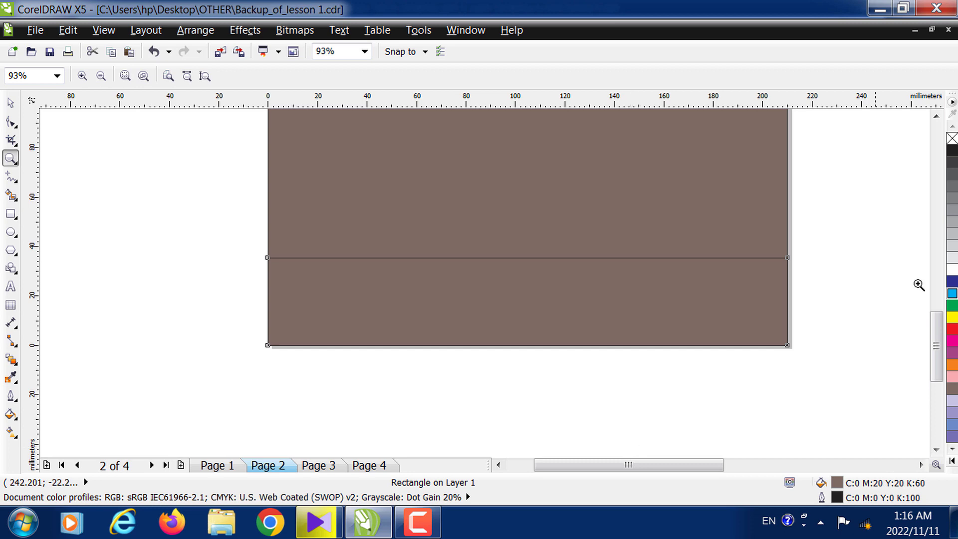
pyautogui.click(936, 118)
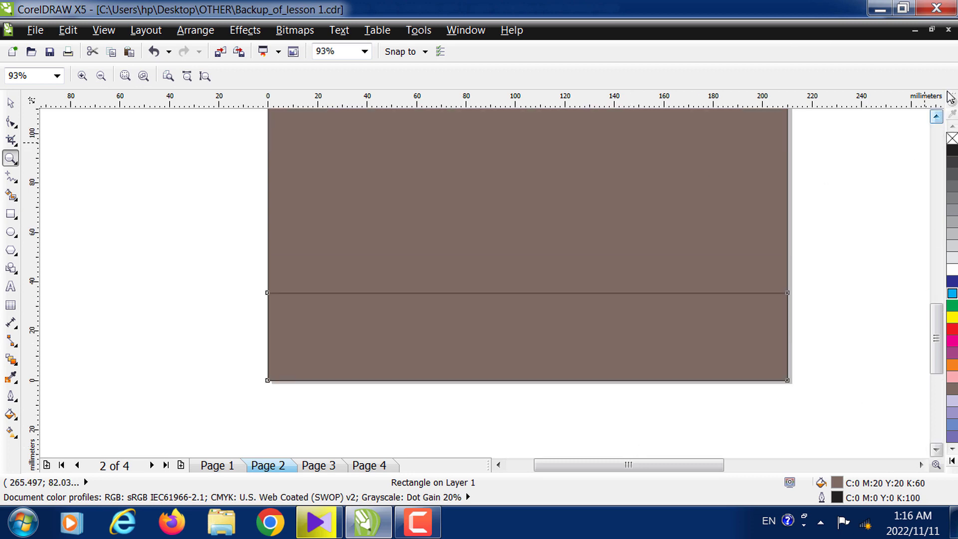
pyautogui.click(11, 122)
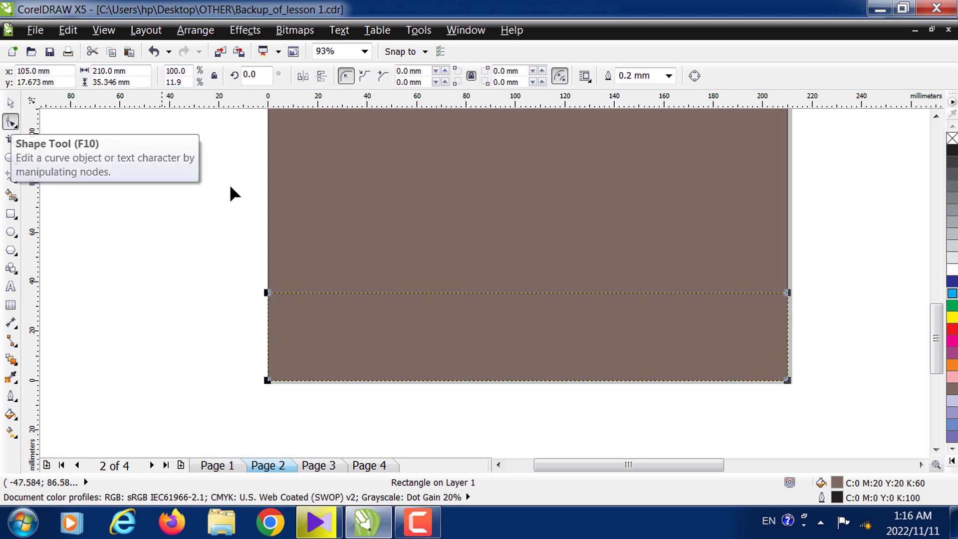
pyautogui.click(693, 76)
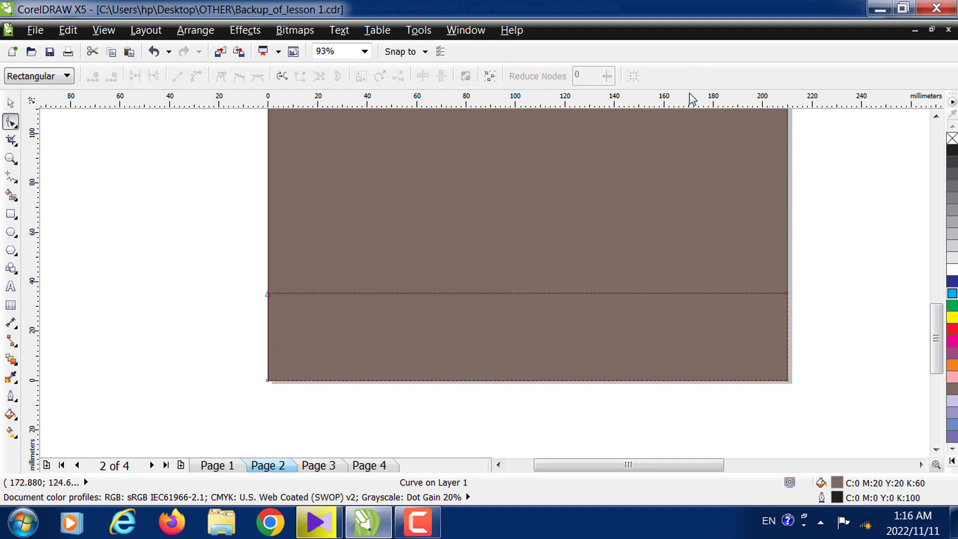
# Step: Add a node on the strip's top edge, pull it down to about x 49, y 21 mm, and curve the right-hand segment upward
pyautogui.doubleClick(363, 293)
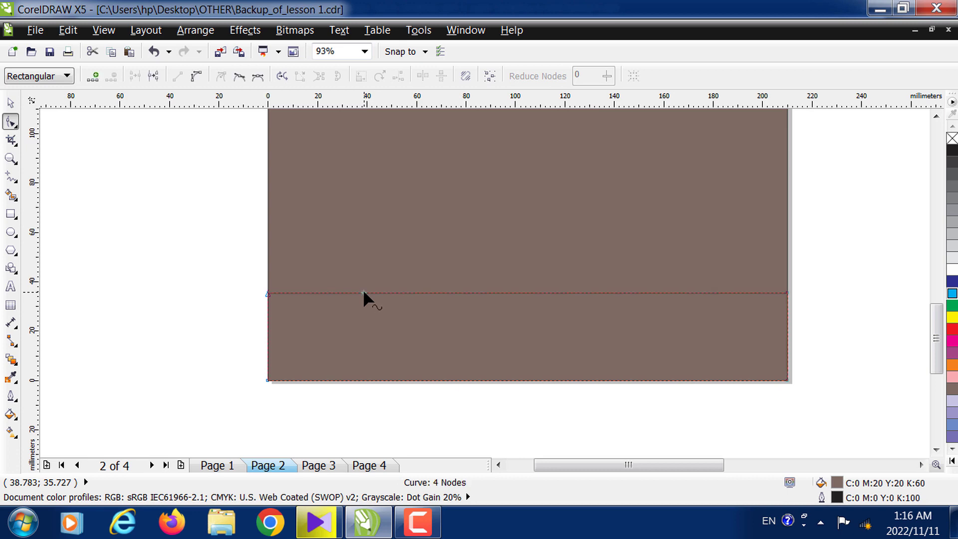
pyautogui.moveTo(363, 293); pyautogui.dragTo(389, 330)
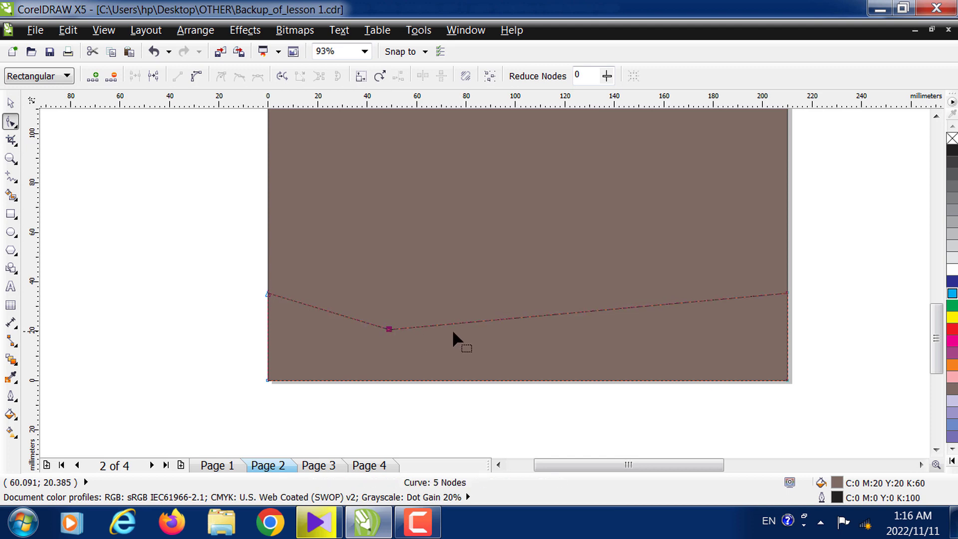
pyautogui.click(636, 307)
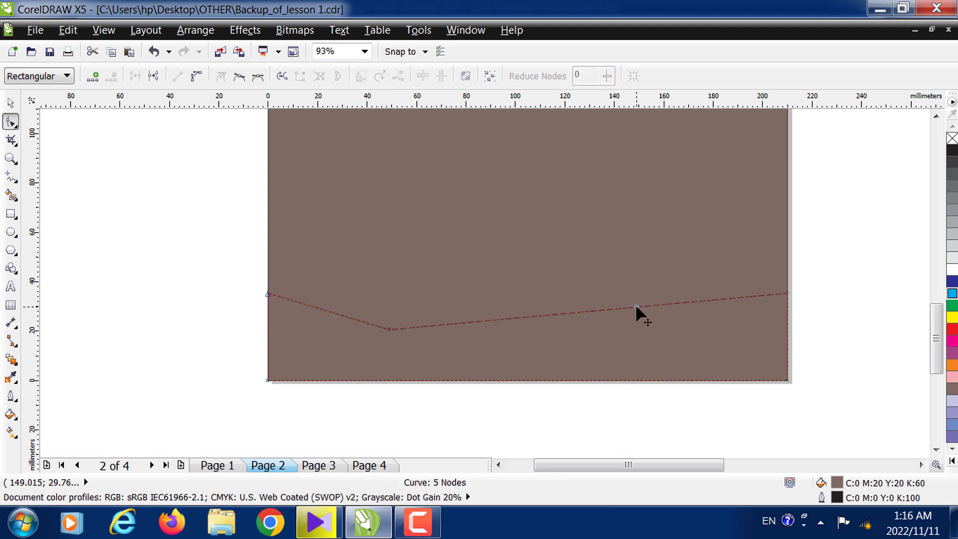
pyautogui.rightClick(636, 306)
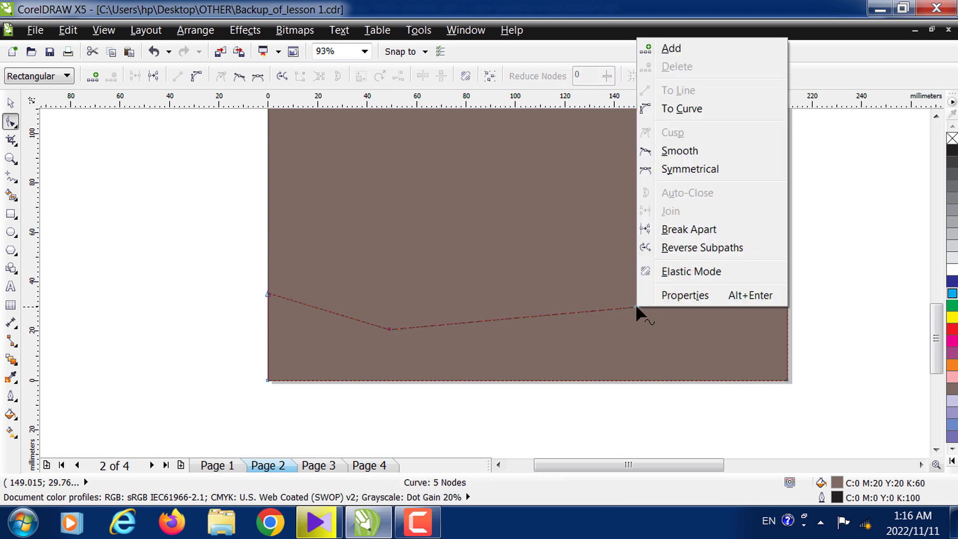
pyautogui.click(670, 110)
pyautogui.moveTo(656, 304); pyautogui.dragTo(670, 238)
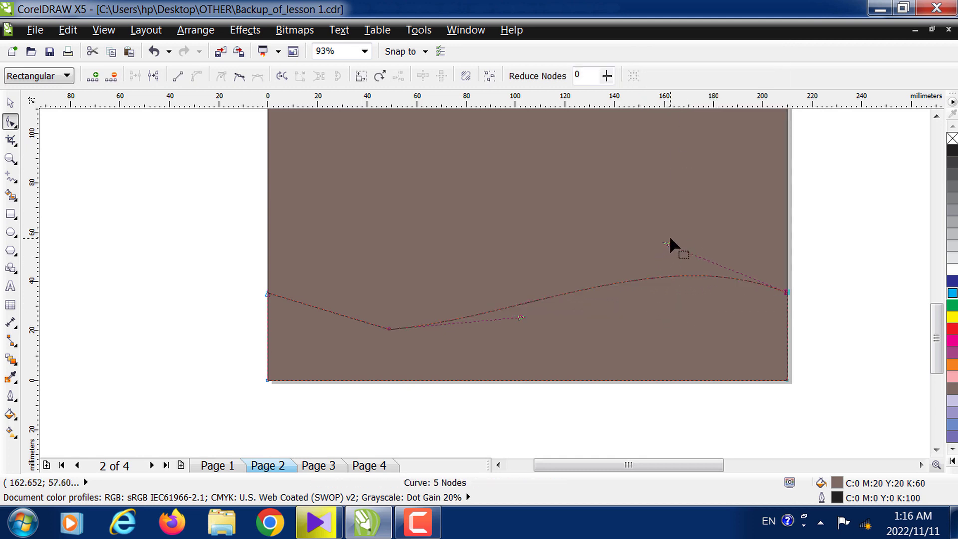
# Step: Convert the added node's left segment to a curve, move the node near the left corner, and adjust the handles into an S-shaped wave
pyautogui.click(390, 329)
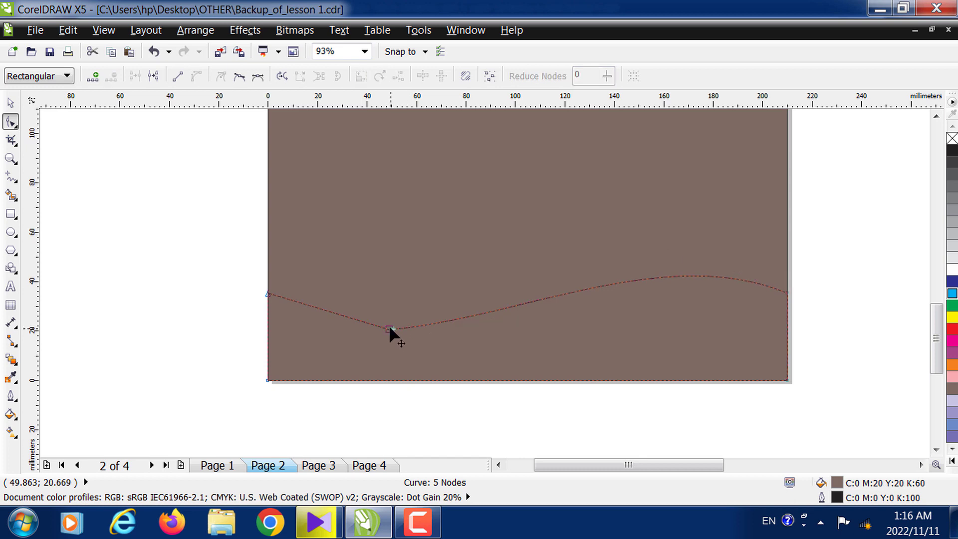
pyautogui.click(389, 329)
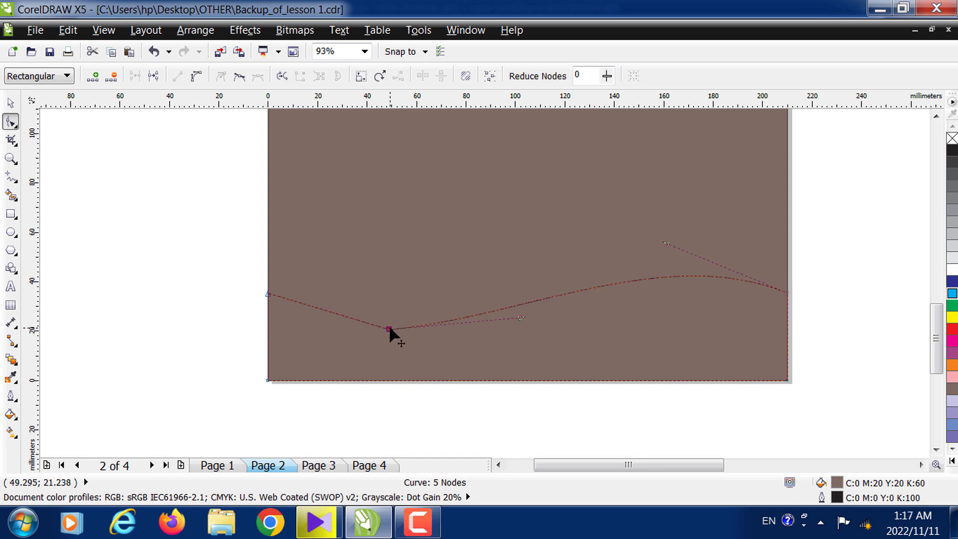
pyautogui.rightClick(389, 329)
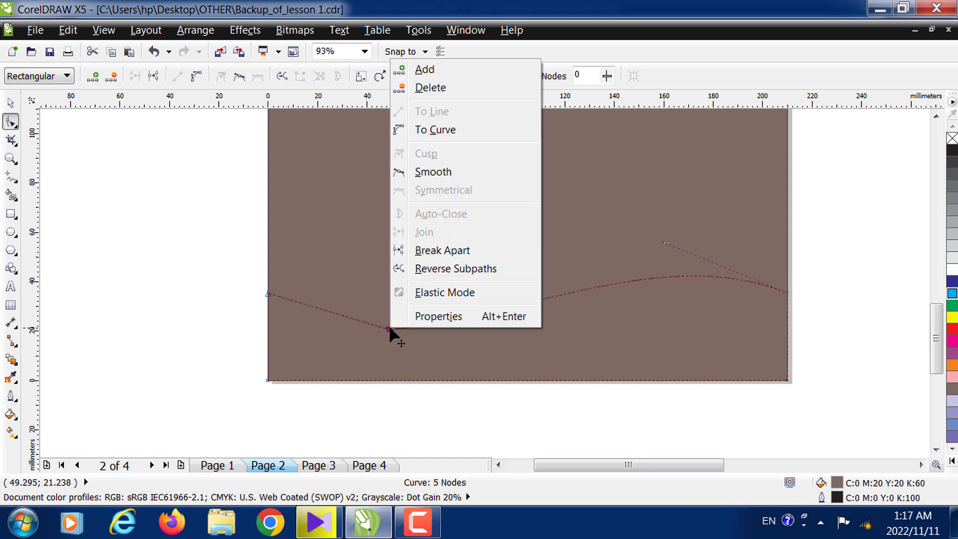
pyautogui.click(427, 131)
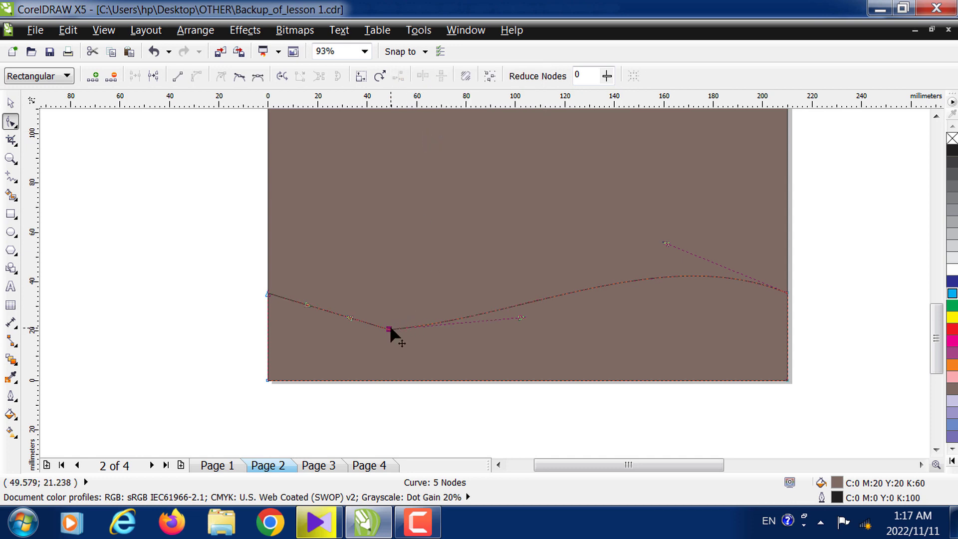
pyautogui.moveTo(390, 328); pyautogui.dragTo(278, 286)
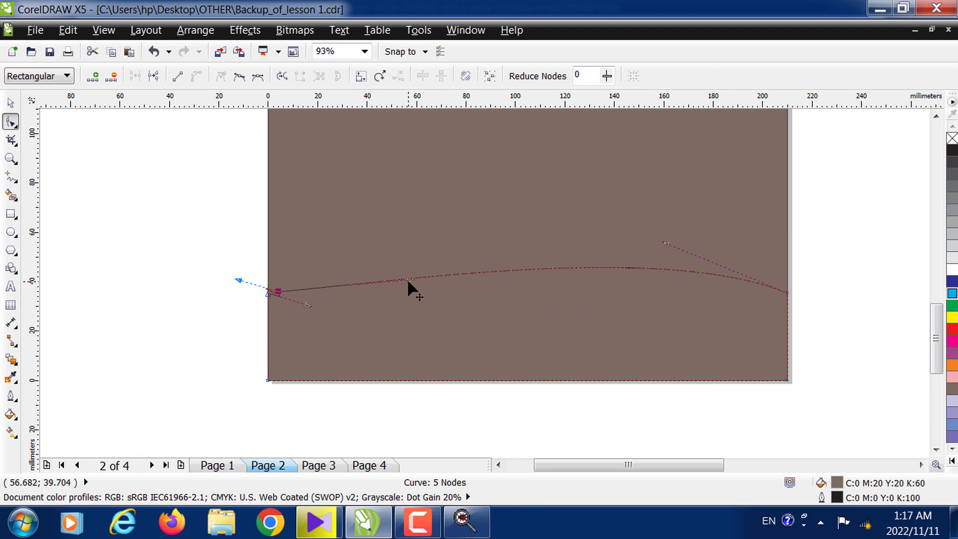
pyautogui.moveTo(408, 282); pyautogui.dragTo(394, 428)
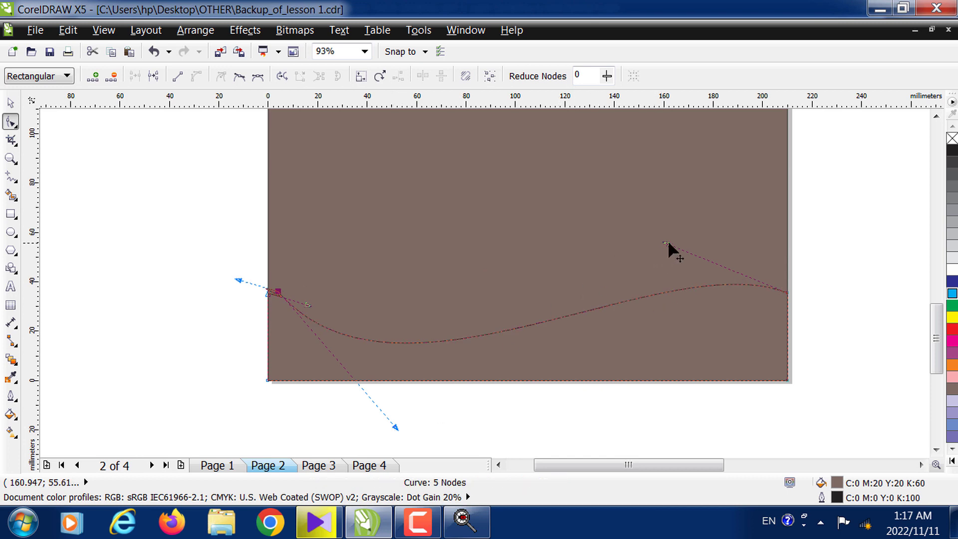
pyautogui.moveTo(665, 243); pyautogui.dragTo(703, 218)
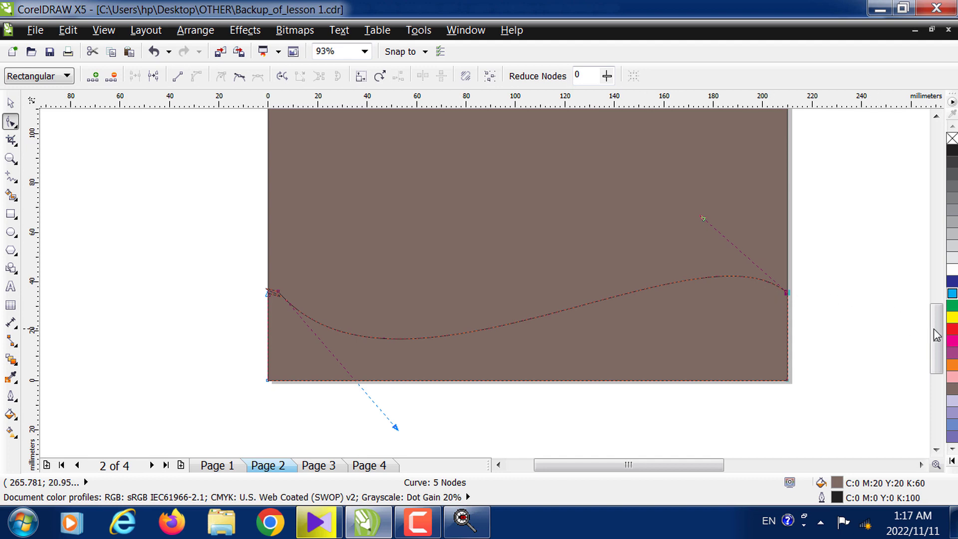
# Step: Fill the wavy bottom shape with yellow (C:0 M:0 Y:100 K:0)
pyautogui.click(952, 317)
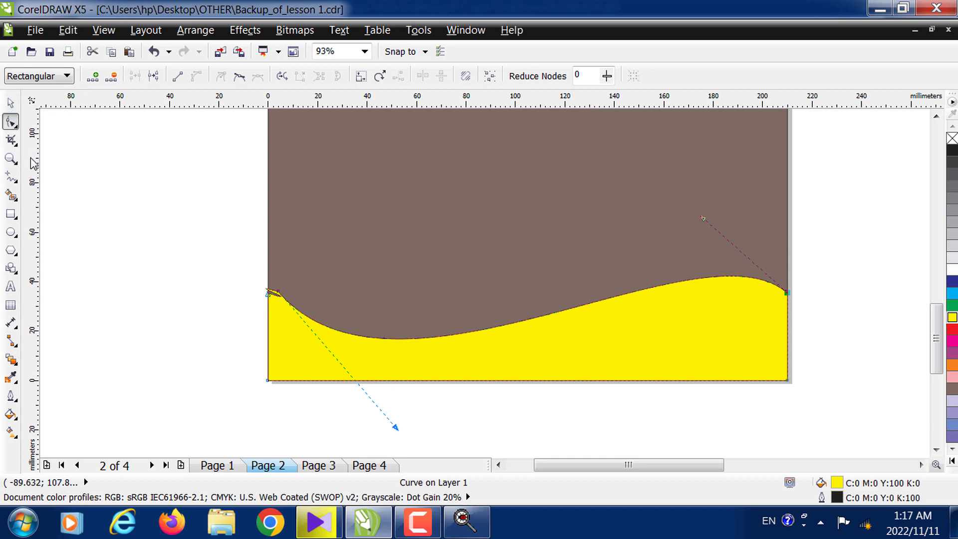
pyautogui.click(11, 102)
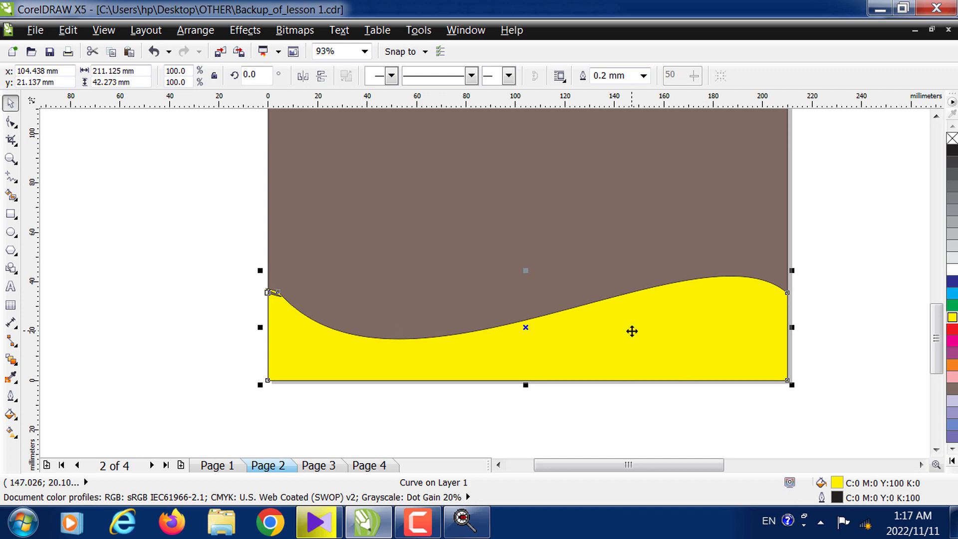
pyautogui.click(825, 310)
pyautogui.click(676, 339)
pyautogui.moveTo(676, 340); pyautogui.dragTo(534, 199)
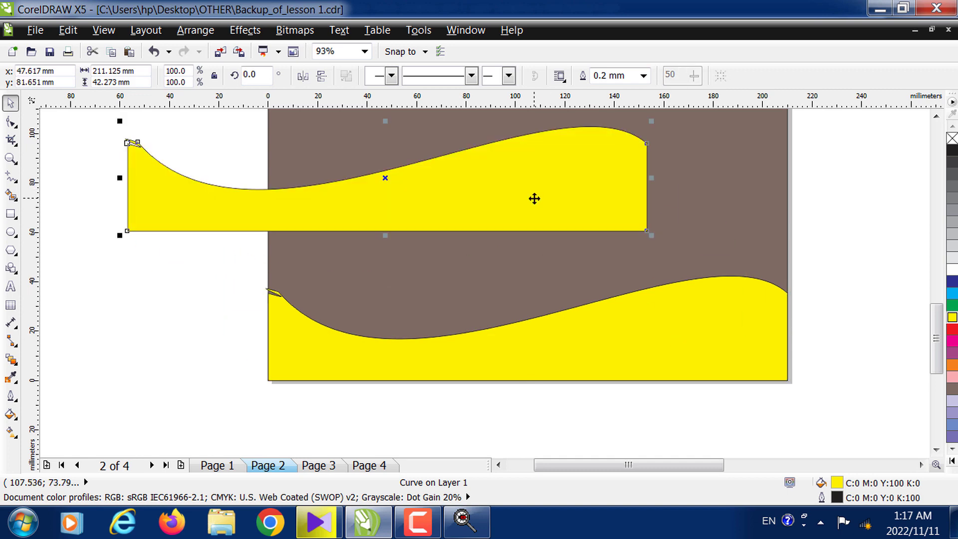
pyautogui.hotkey('ctrl', 'z')
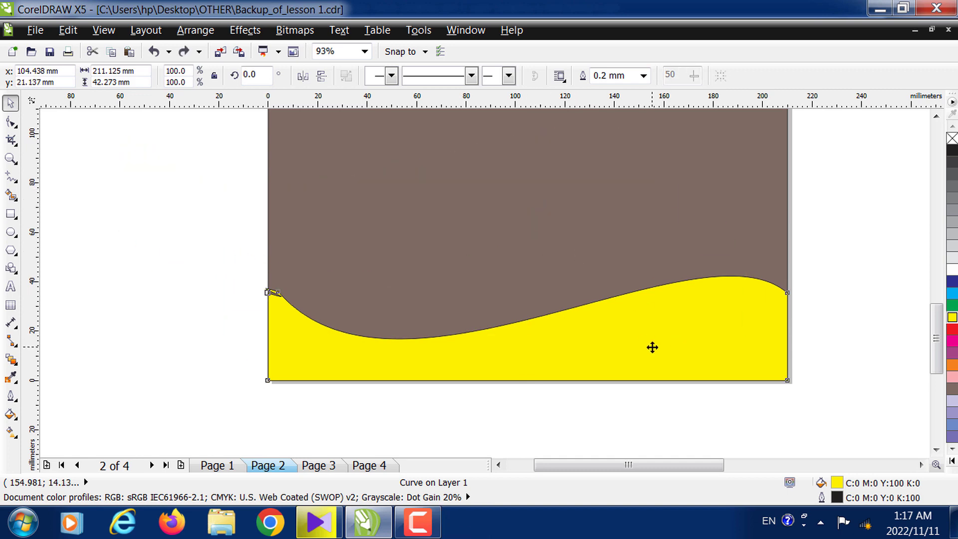
# Step: Place a copy of the yellow wave about 7 mm higher, behind the original, and fill it with green (C:100 M:0 Y:100 K:0)
pyautogui.moveTo(650, 346); pyautogui.dragTo(652, 330)
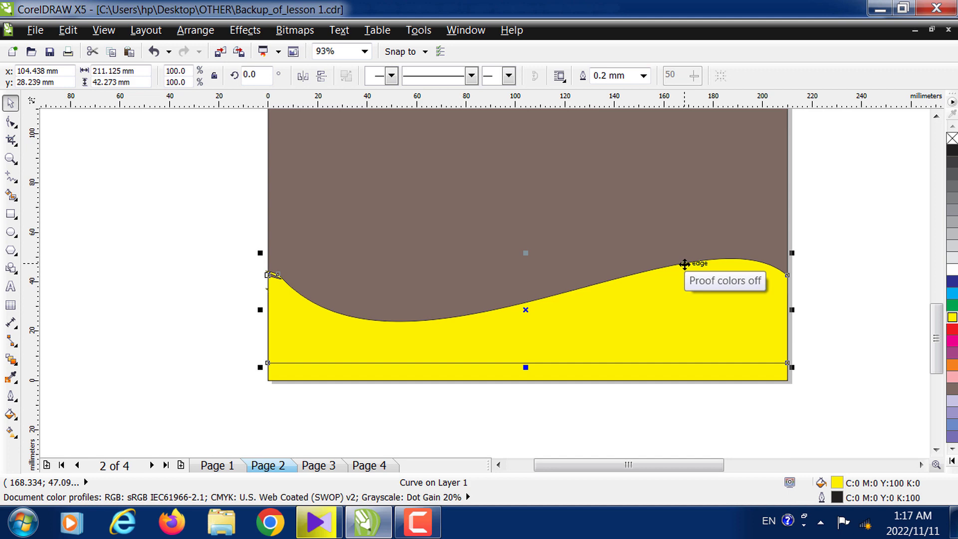
pyautogui.moveTo(684, 264); pyautogui.dragTo(684, 264)
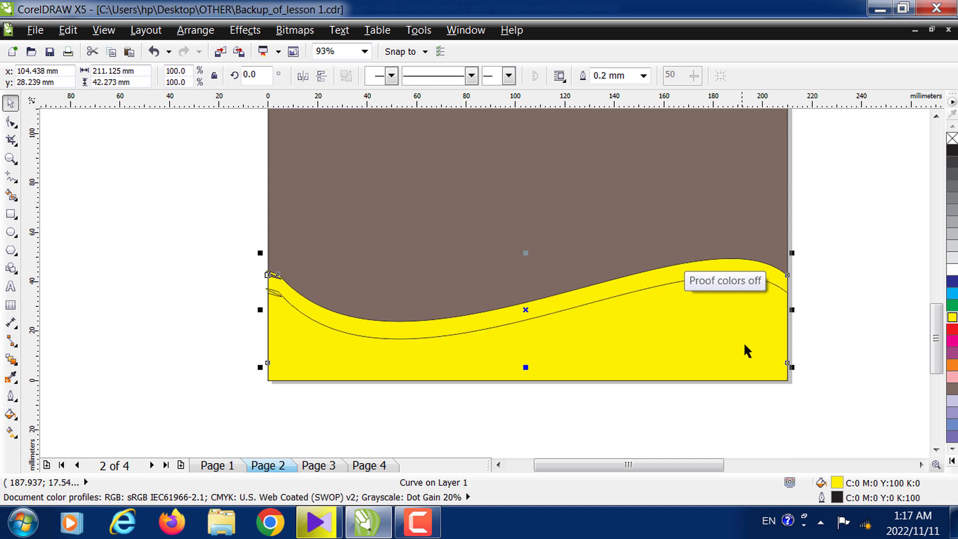
pyautogui.click(953, 306)
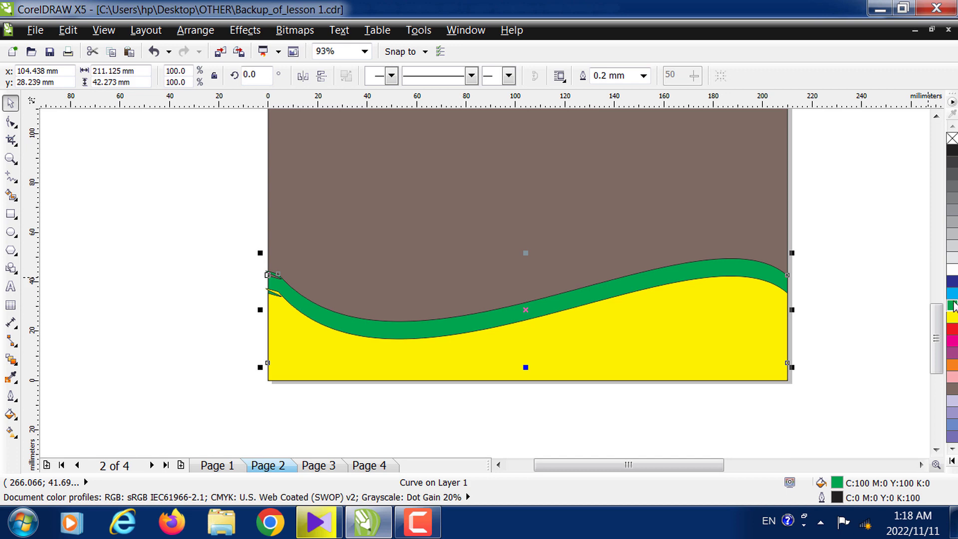
pyautogui.click(952, 329)
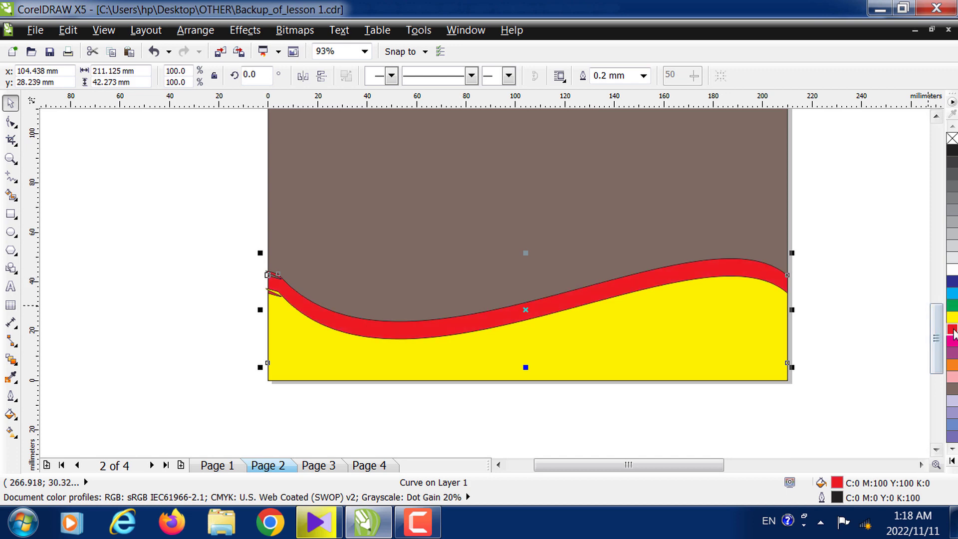
pyautogui.click(953, 353)
pyautogui.click(951, 306)
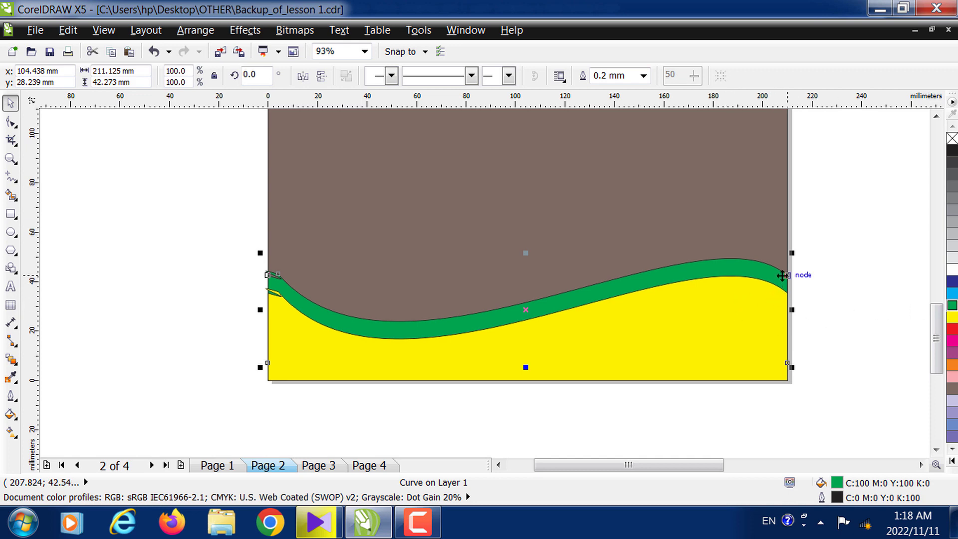
# Step: Duplicate the green wave in place and convert the copy's curved top edge to a straight line
pyautogui.click(748, 268)
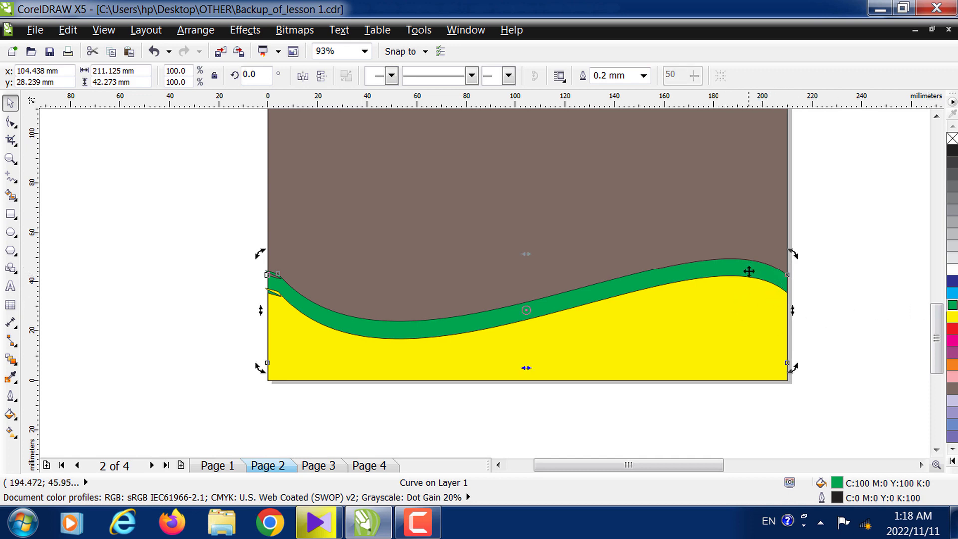
pyautogui.click(738, 263)
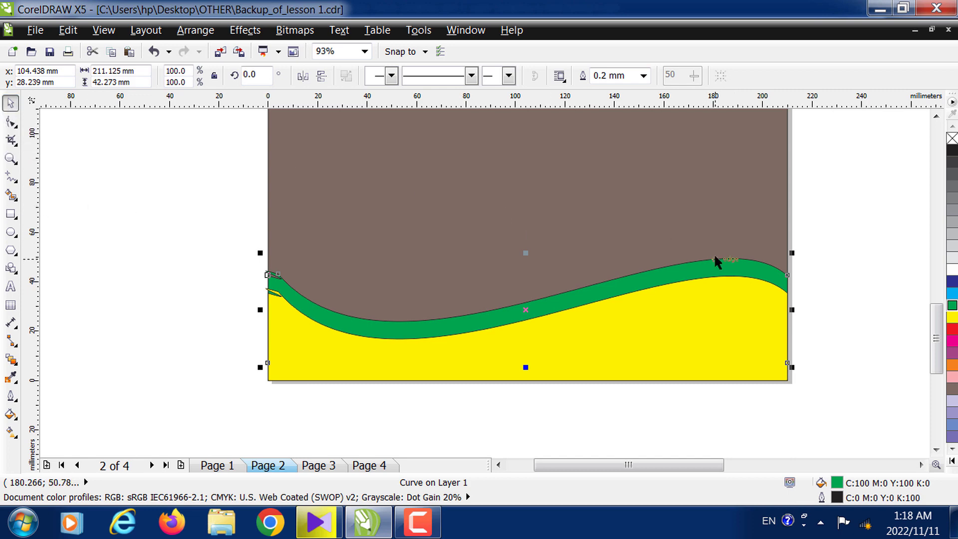
pyautogui.click(729, 267)
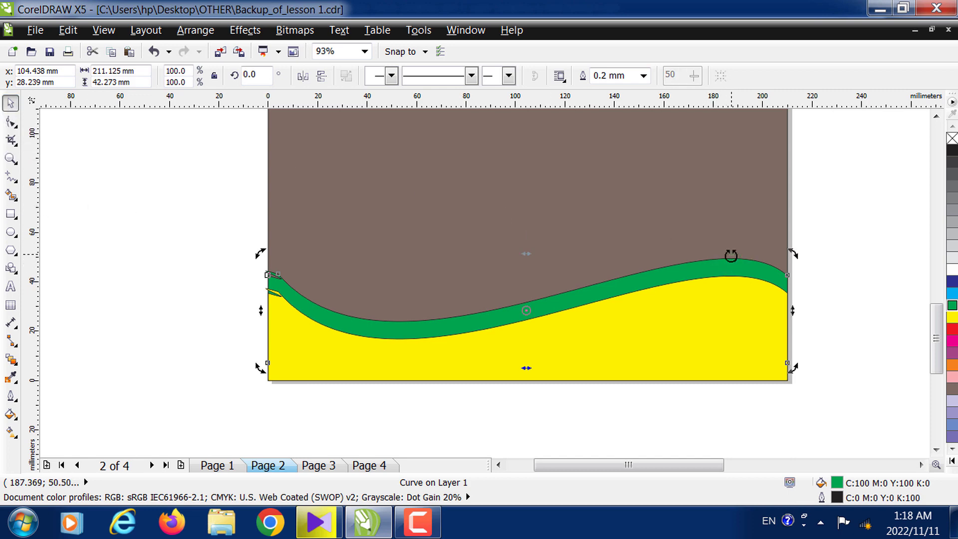
pyautogui.click(731, 259)
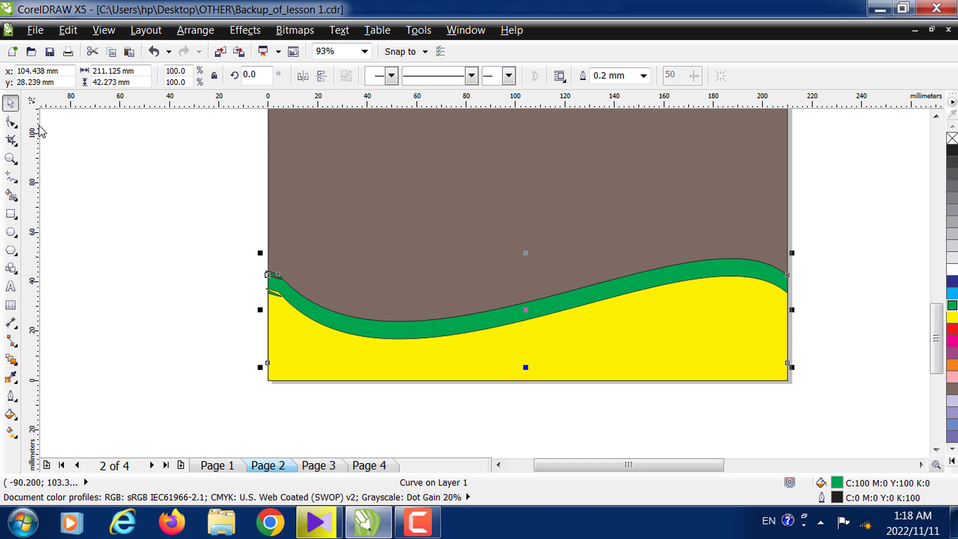
pyautogui.click(10, 121)
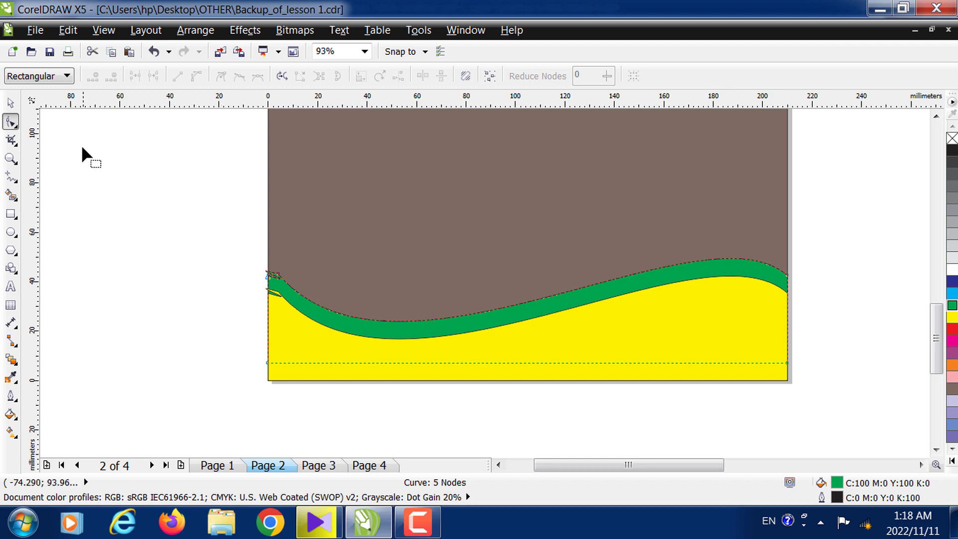
pyautogui.click(743, 261)
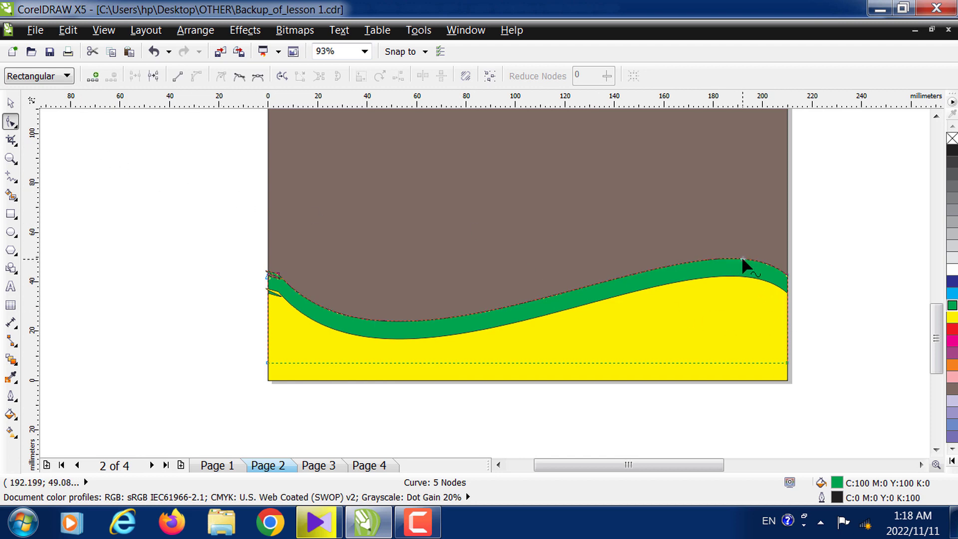
pyautogui.rightClick(742, 260)
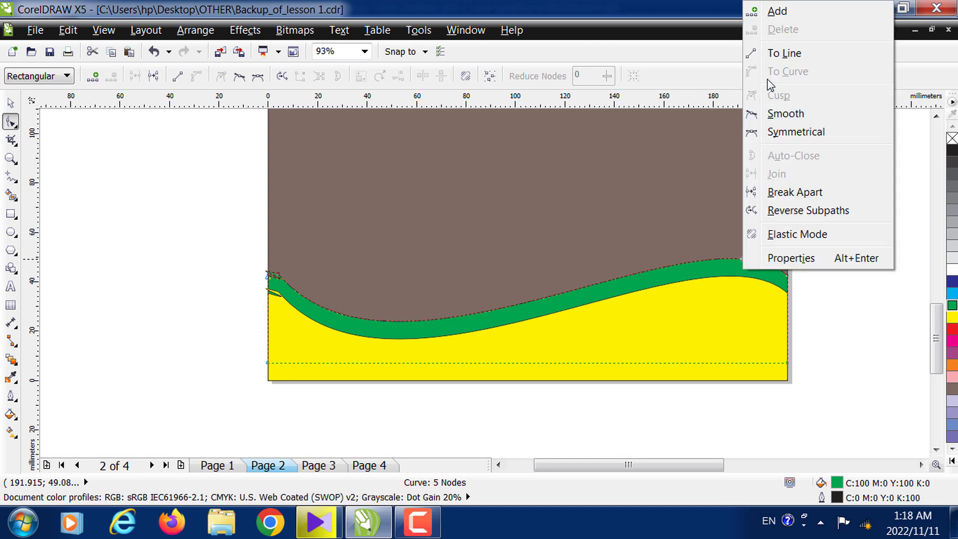
pyautogui.click(780, 63)
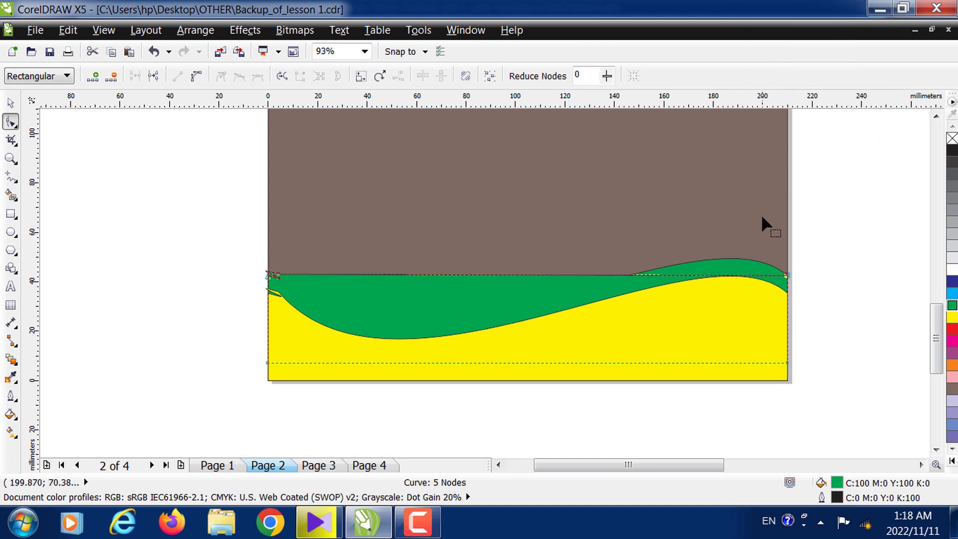
# Step: Convert the straight top edge of the green copy to a curve
pyautogui.click(749, 273)
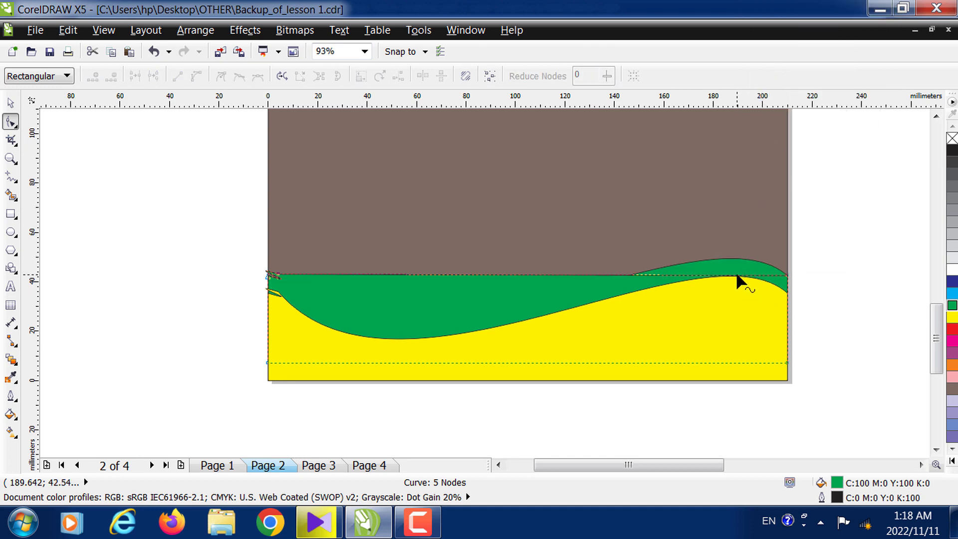
pyautogui.click(545, 273)
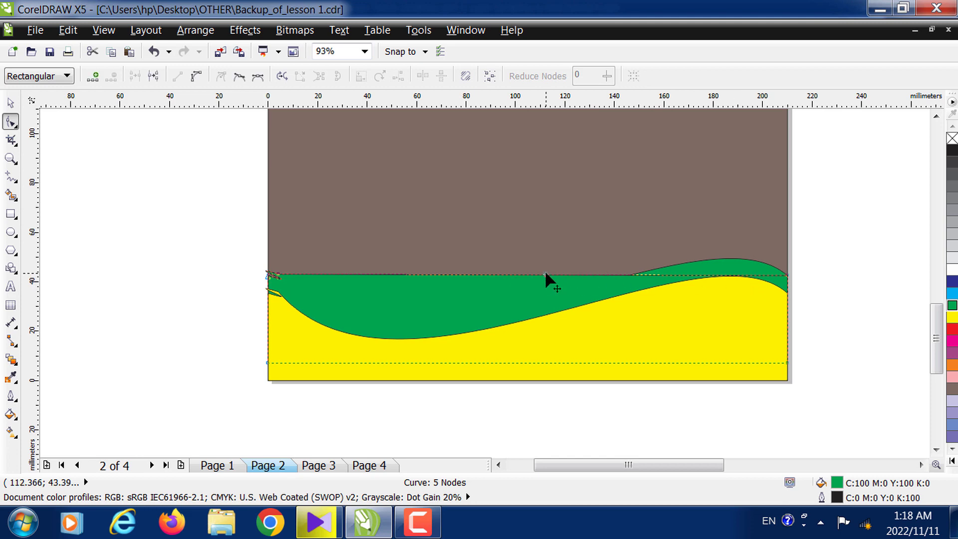
pyautogui.click(659, 275)
pyautogui.rightClick(654, 274)
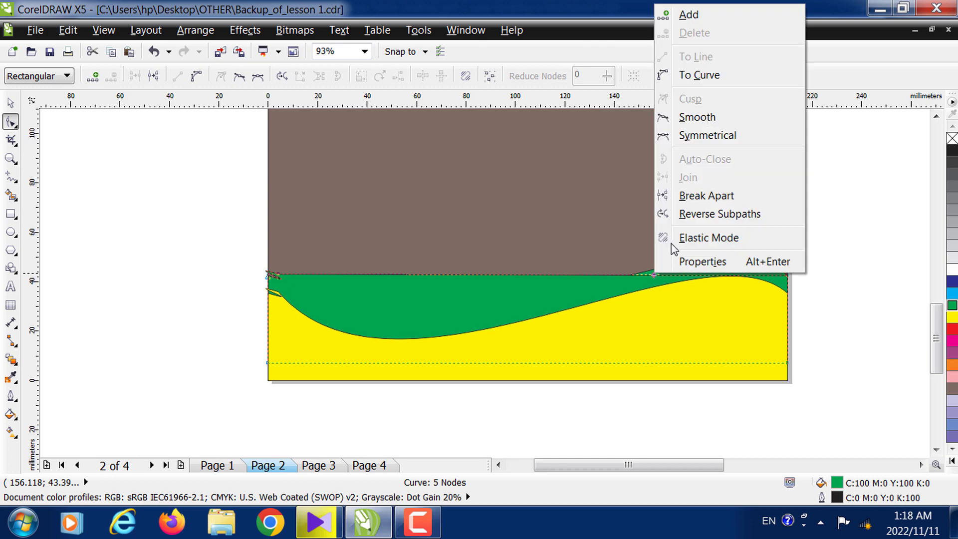
pyautogui.click(696, 79)
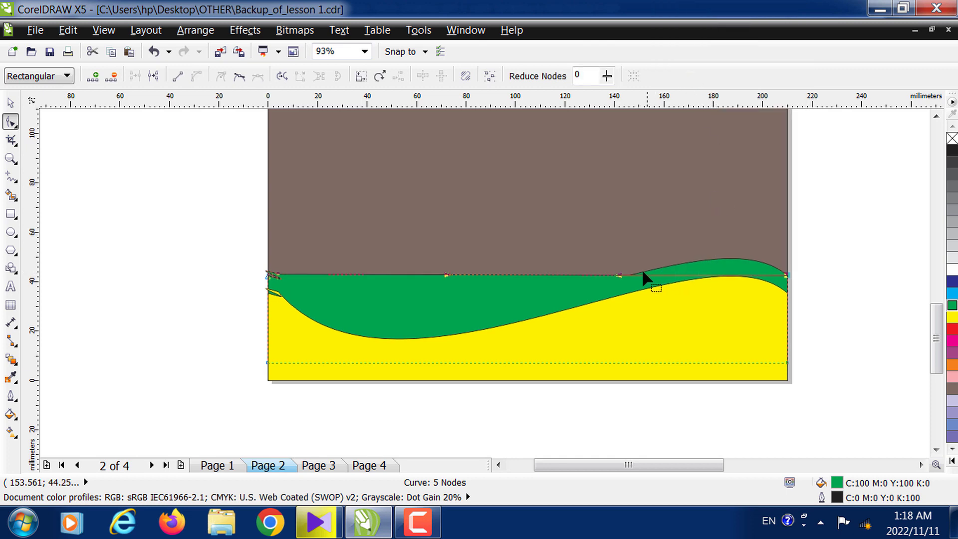
# Step: Pull the top edge's right handle to about x 205, y 79 mm and left handle to about x 69, y 4 mm; fill it blue (C:100 M:100)
pyautogui.moveTo(620, 275); pyautogui.dragTo(775, 183)
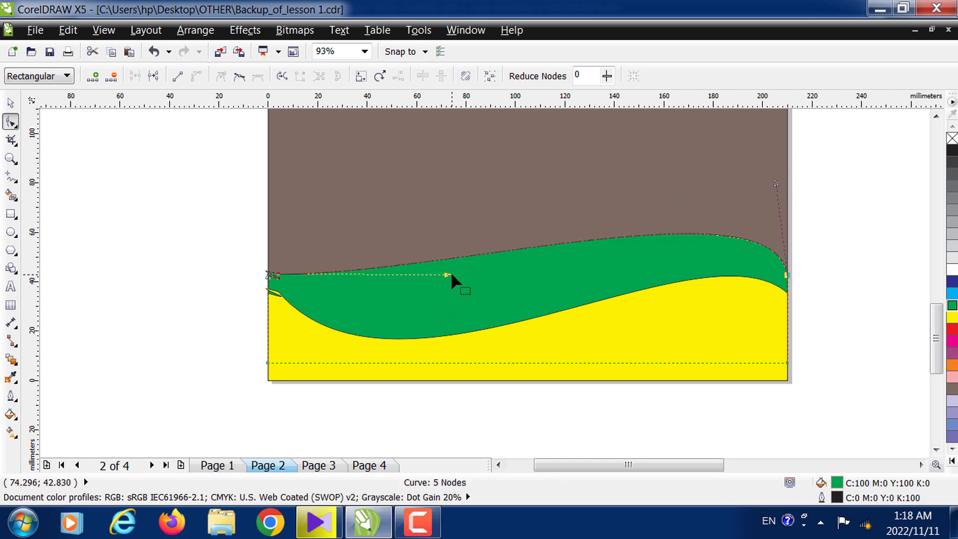
pyautogui.moveTo(448, 274); pyautogui.dragTo(438, 373)
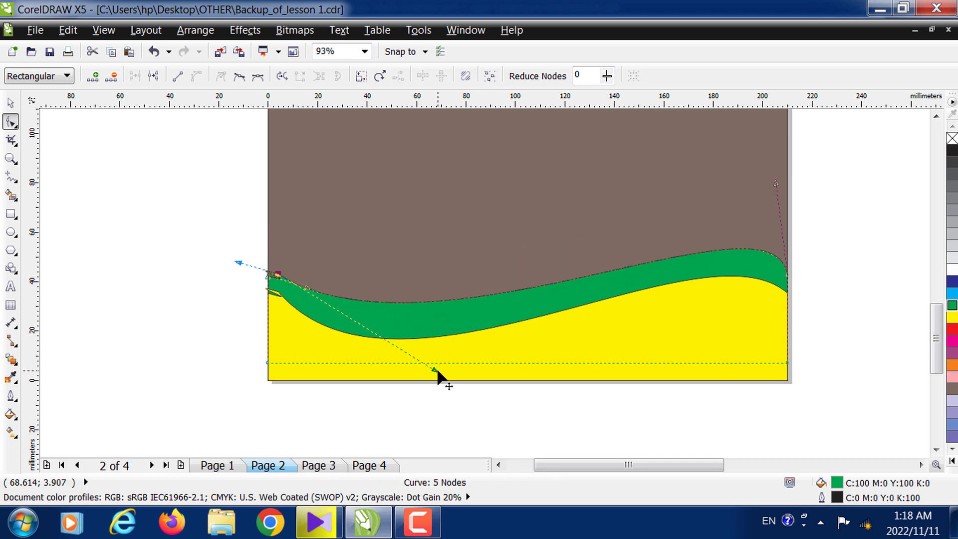
pyautogui.click(952, 281)
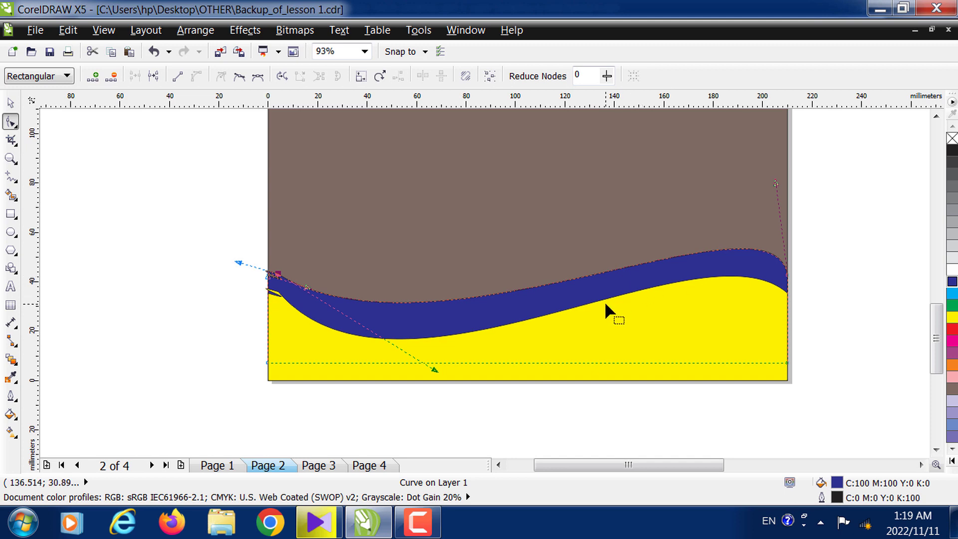
# Step: Move the blue wave up about 8 mm and place it behind the original green wave
pyautogui.click(18, 103)
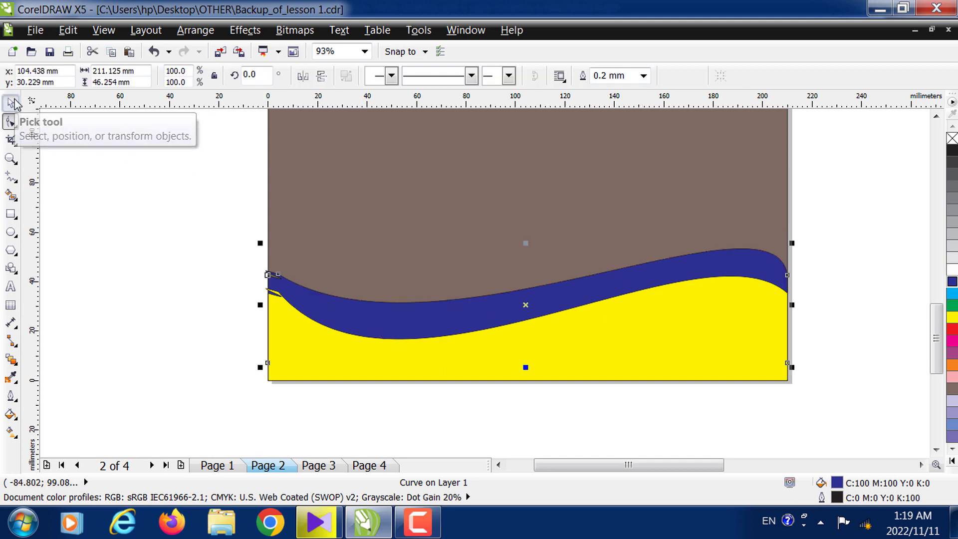
pyautogui.moveTo(646, 275)
pyautogui.mouseDown()
pyautogui.moveTo(639, 242)
pyautogui.moveTo(652, 269)
pyautogui.moveTo(644, 271)
pyautogui.mouseUp()
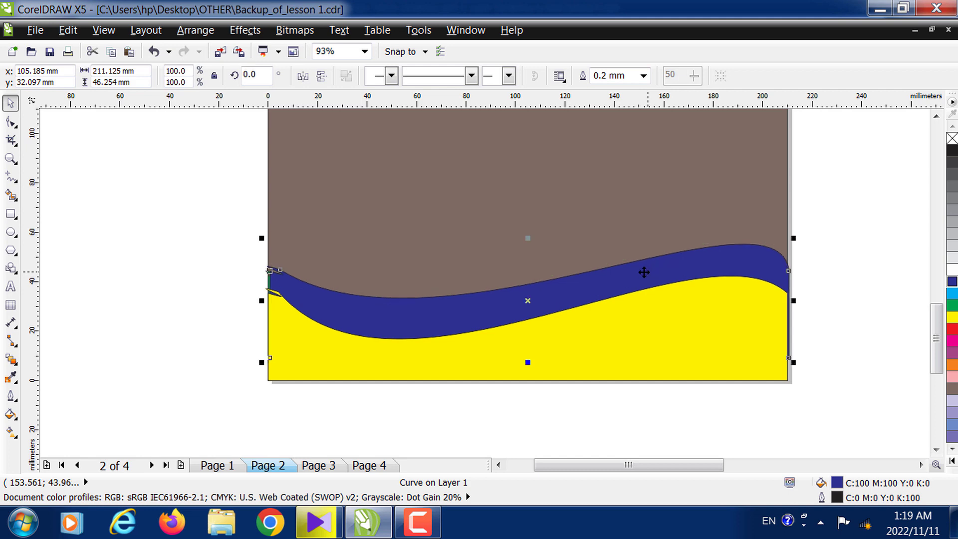
pyautogui.click(581, 279)
pyautogui.moveTo(584, 281)
pyautogui.mouseDown()
pyautogui.moveTo(581, 223)
pyautogui.moveTo(595, 274)
pyautogui.moveTo(576, 284)
pyautogui.mouseUp()
pyautogui.click(584, 283)
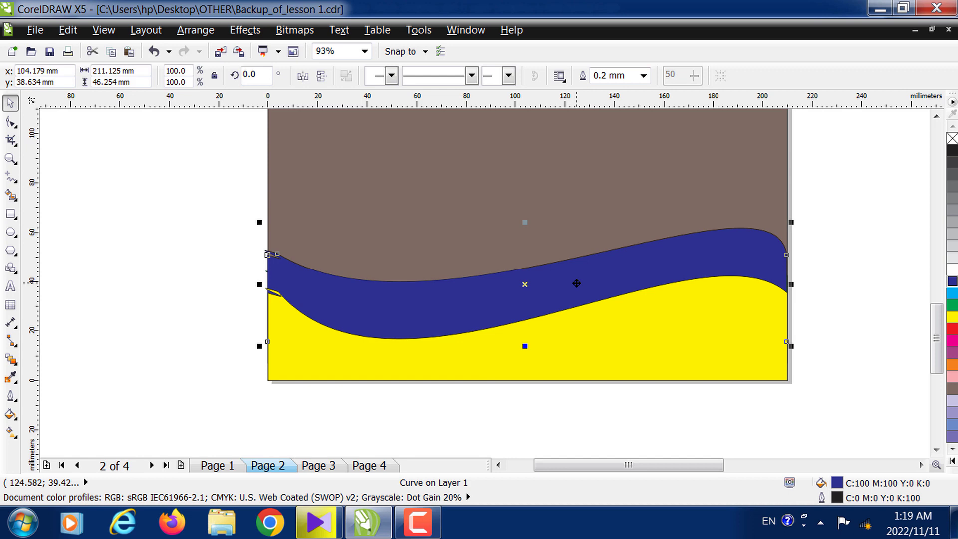
pyautogui.hotkey('ctrl', 'pagedown')
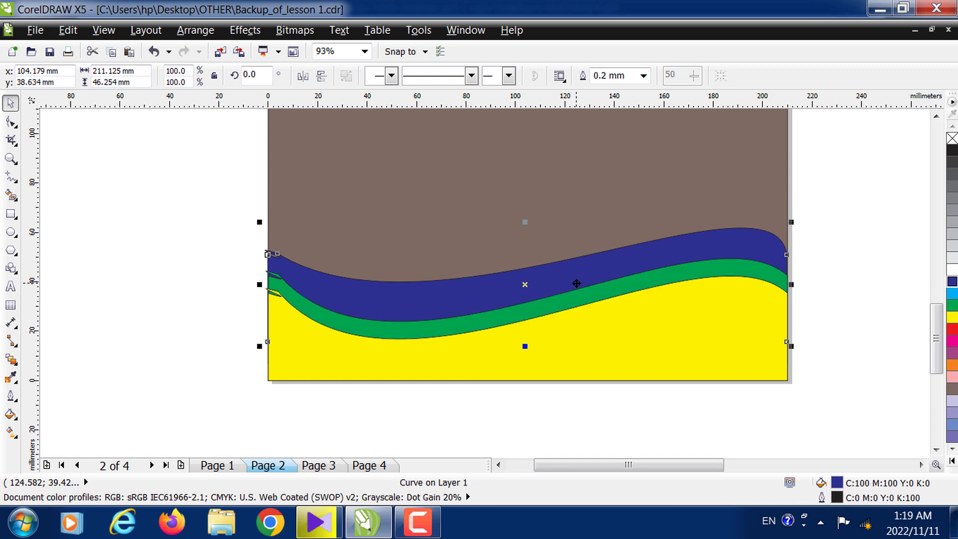
pyautogui.click(837, 235)
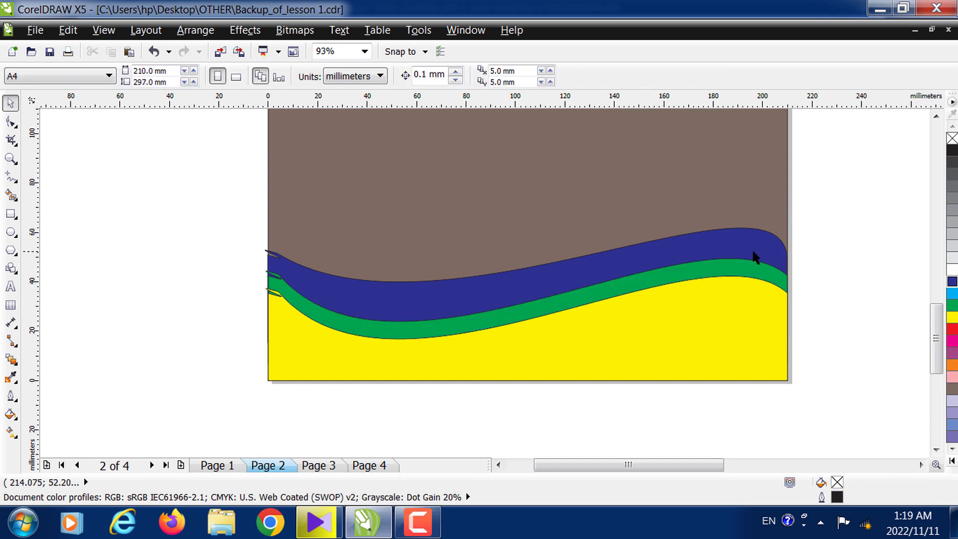
# Step: Fill the yellow bottom wave with red (C:0 M:100 Y:100 K:0) and the green wave with white
pyautogui.click(10, 159)
pyautogui.moveTo(227, 230); pyautogui.dragTo(831, 428)
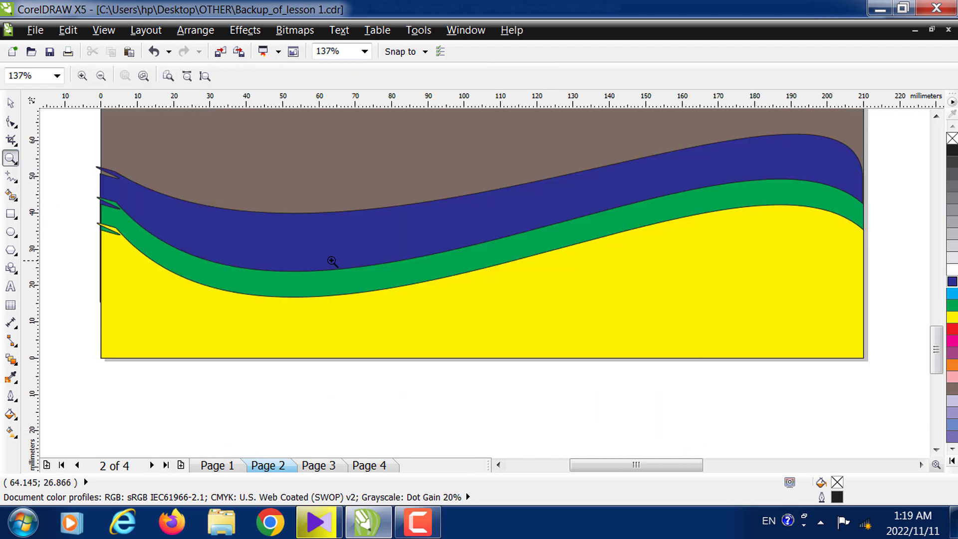
pyautogui.click(9, 103)
pyautogui.click(267, 212)
pyautogui.click(781, 306)
pyautogui.click(953, 331)
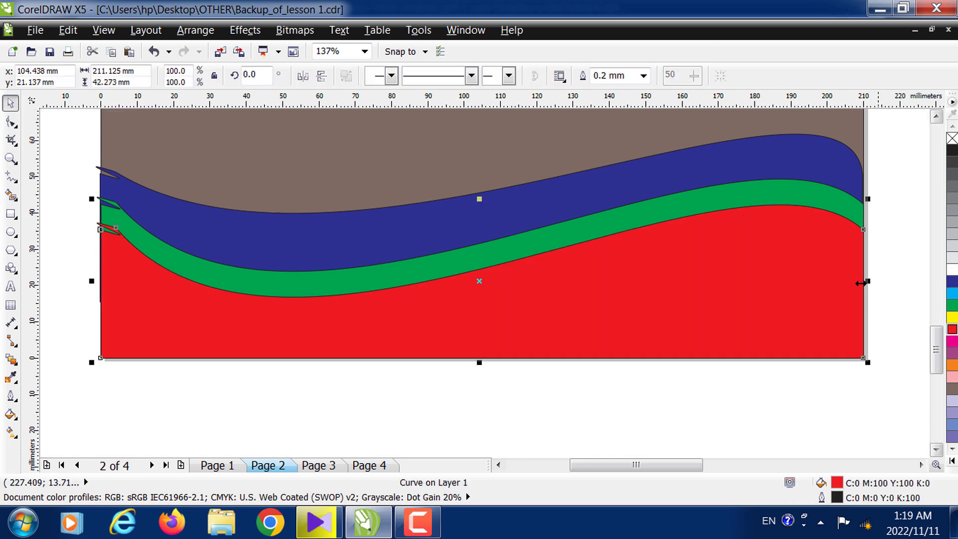
pyautogui.click(709, 198)
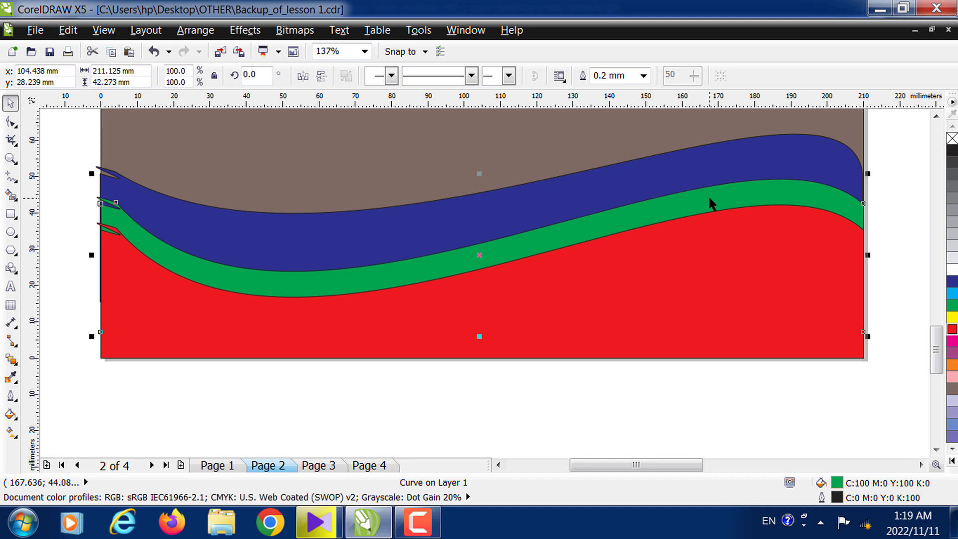
pyautogui.click(952, 269)
# Step: Try palette colours on the blue wave and fill it with muted olive green (C:20 M:0 Y:60)
pyautogui.click(775, 159)
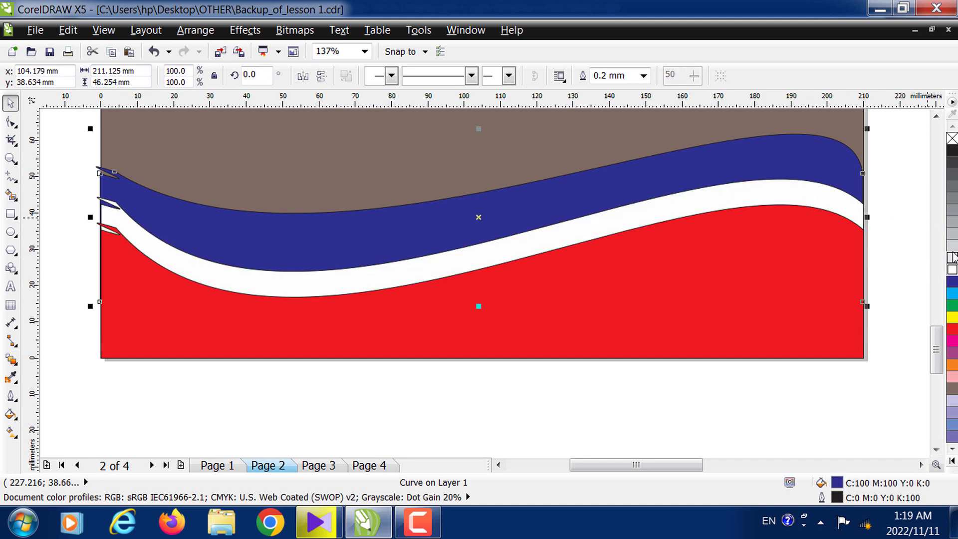
pyautogui.click(951, 388)
pyautogui.click(952, 424)
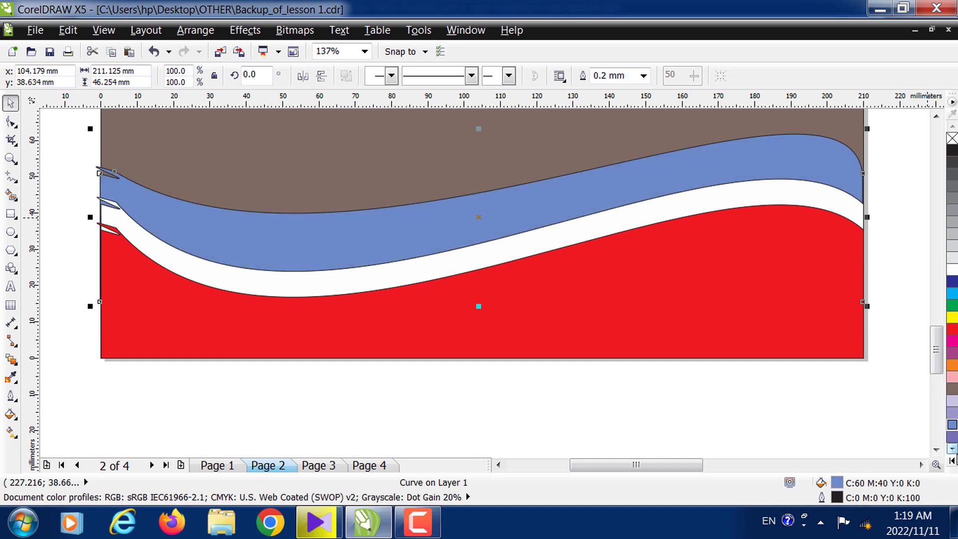
pyautogui.click(952, 455)
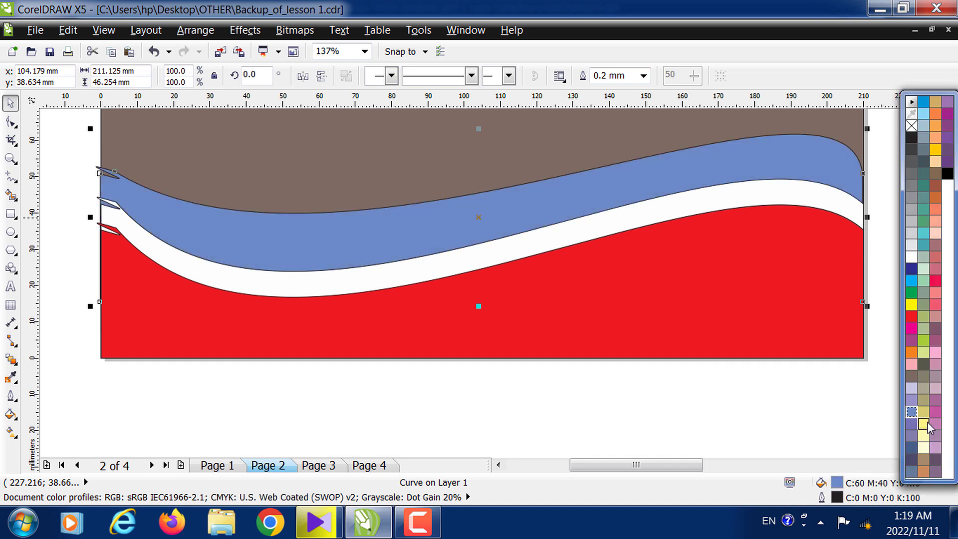
pyautogui.click(924, 281)
pyautogui.click(923, 280)
pyautogui.click(923, 316)
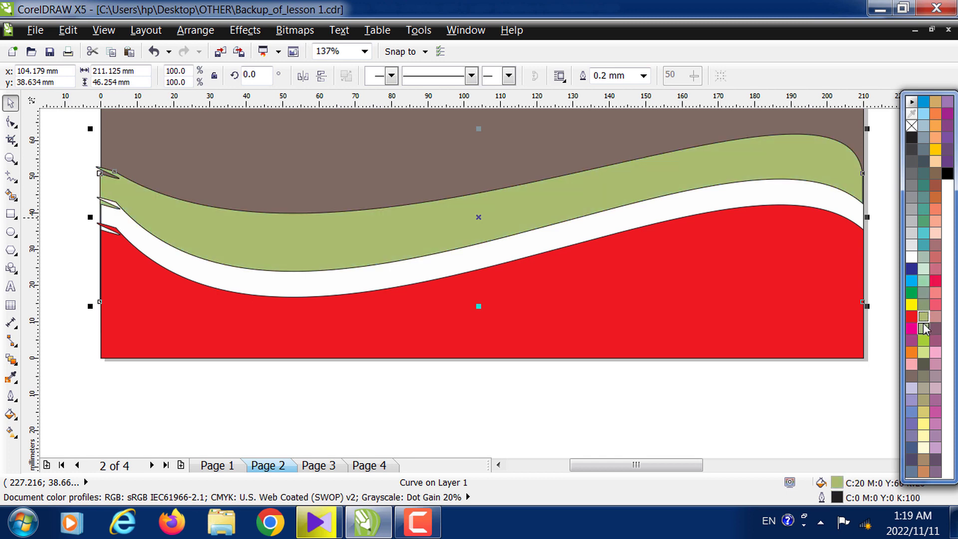
pyautogui.click(923, 294)
pyautogui.click(923, 317)
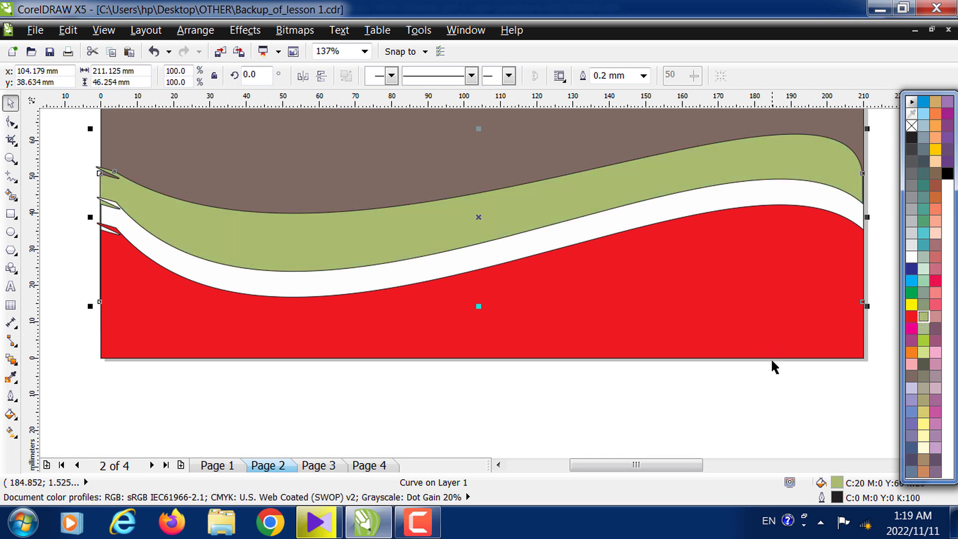
pyautogui.click(770, 388)
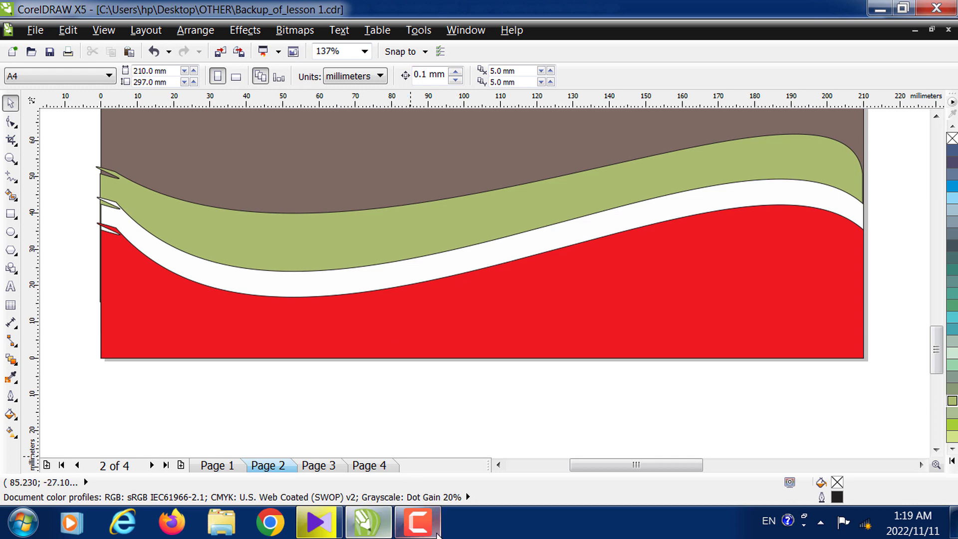
pyautogui.moveTo(434, 532)
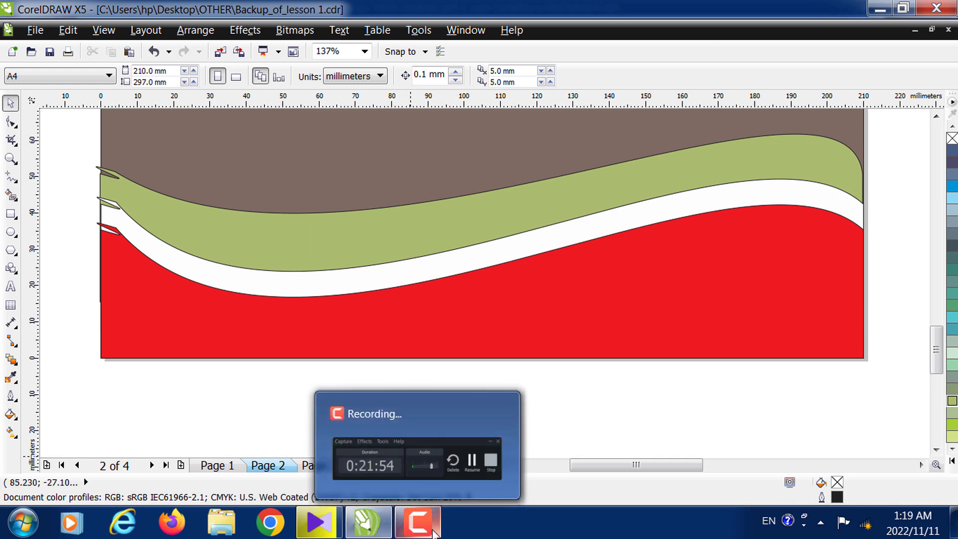
pyautogui.click(11, 158)
pyautogui.rightClick(196, 174)
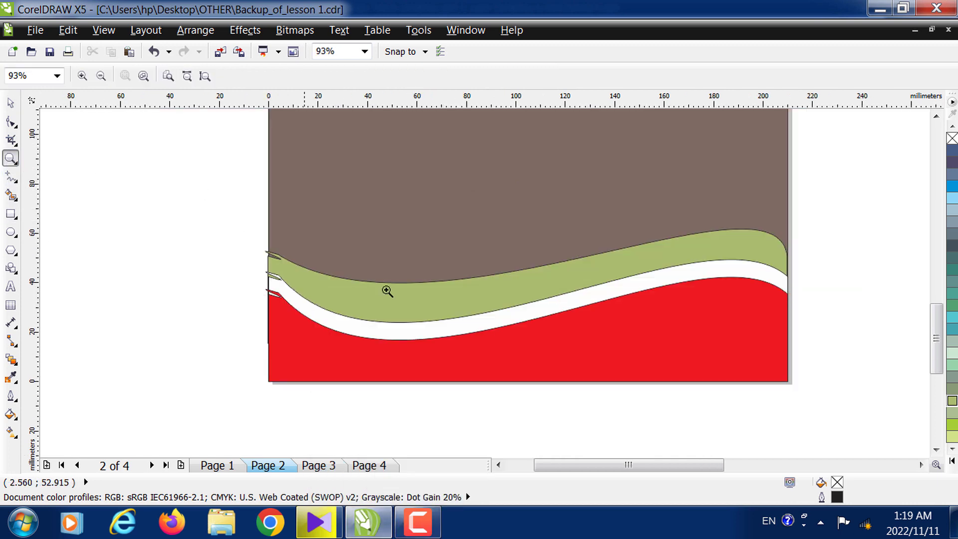
pyautogui.click(935, 118)
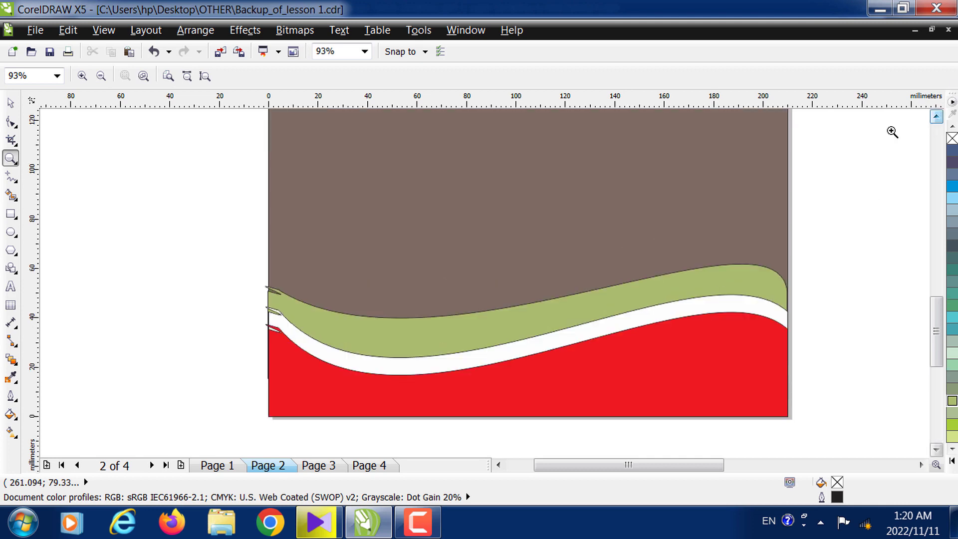
pyautogui.rightClick(402, 212)
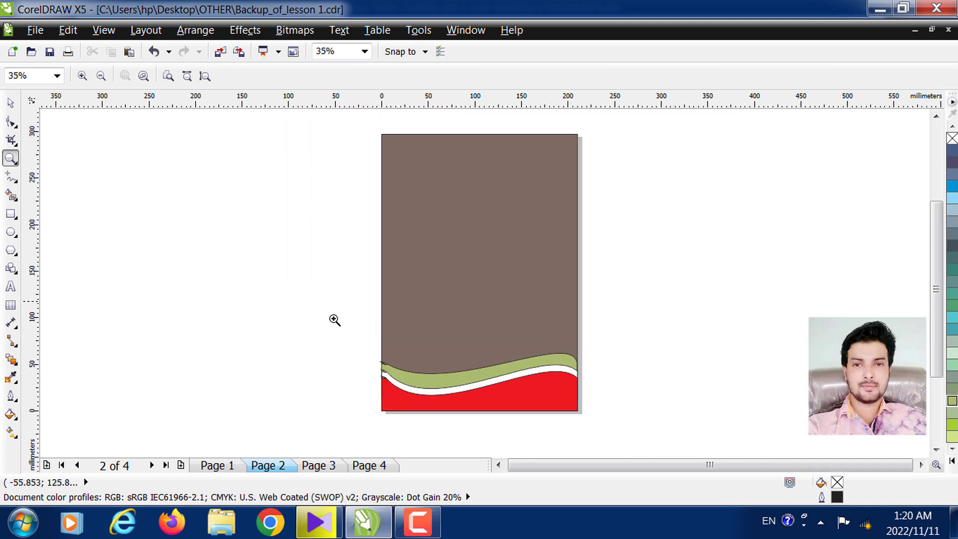
pyautogui.moveTo(341, 301); pyautogui.dragTo(611, 436)
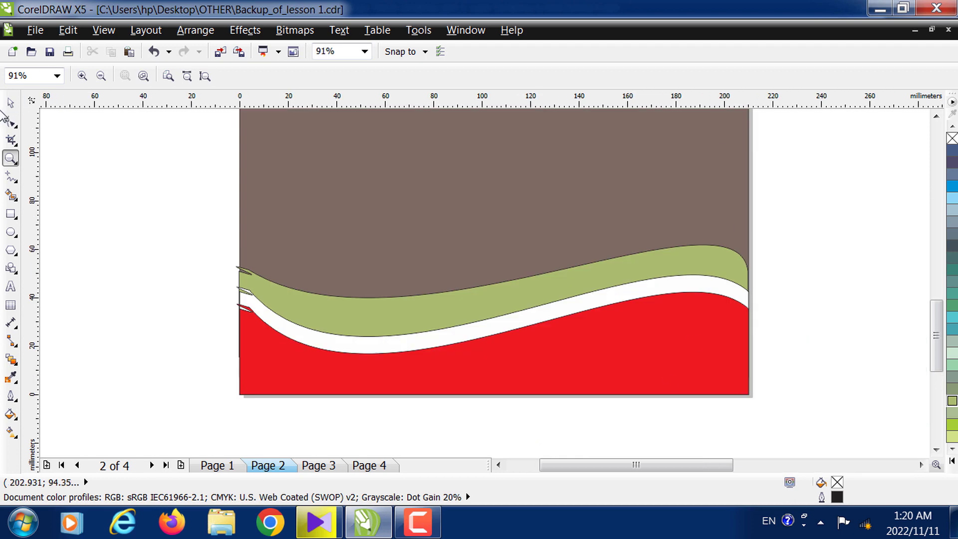
pyautogui.click(419, 524)
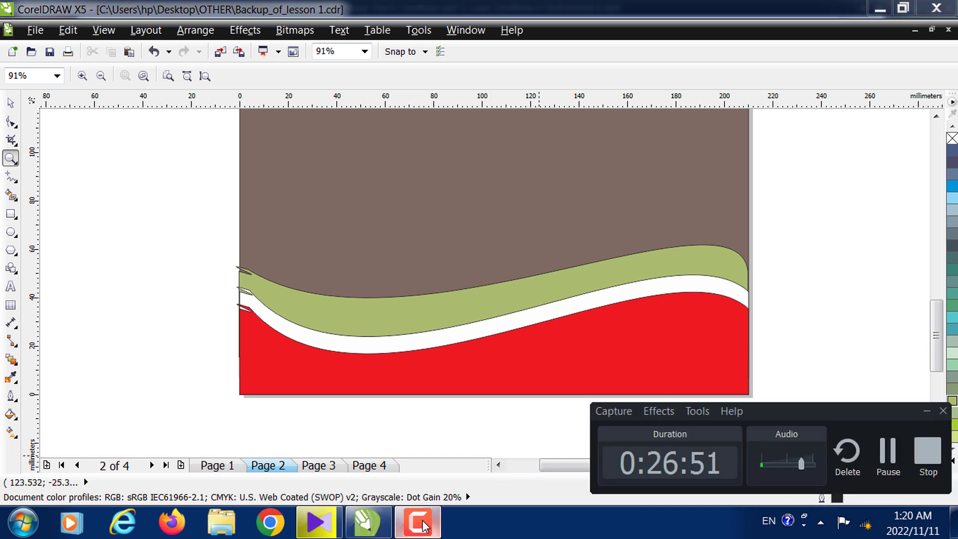